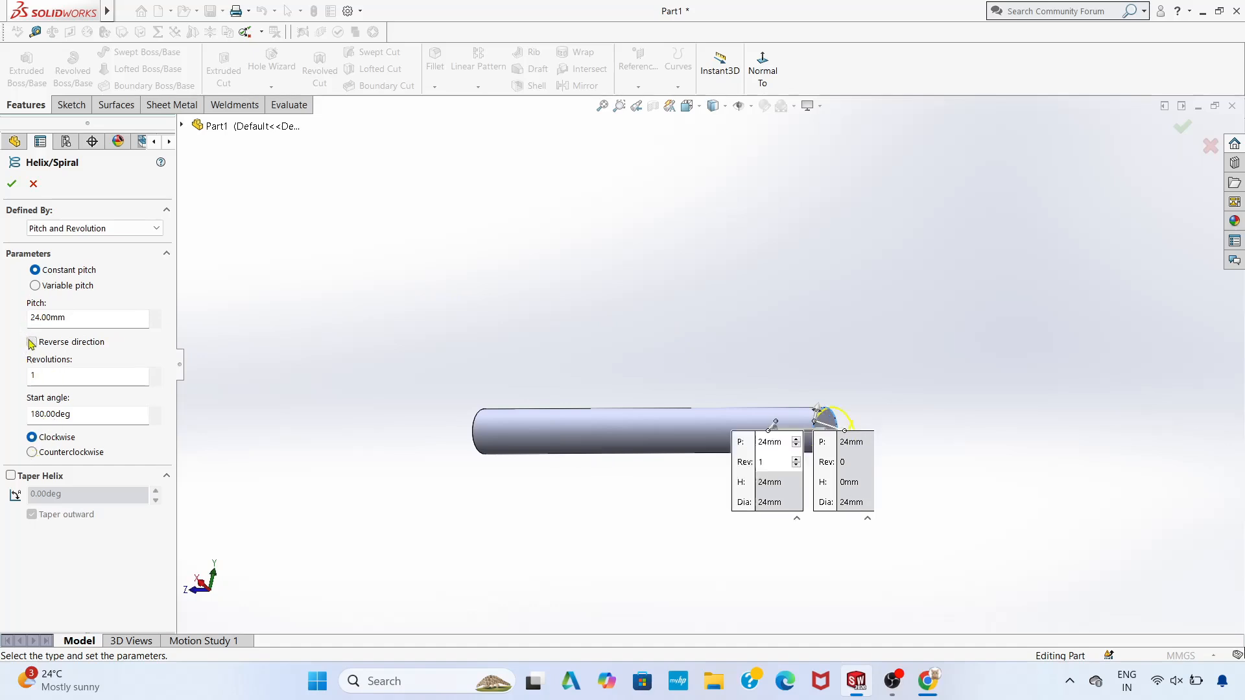
# Create a clockwise constant-pitch helix along the cylinder with 130 mm pitch, one revolution and reversed direction
pyautogui.click(76, 319)
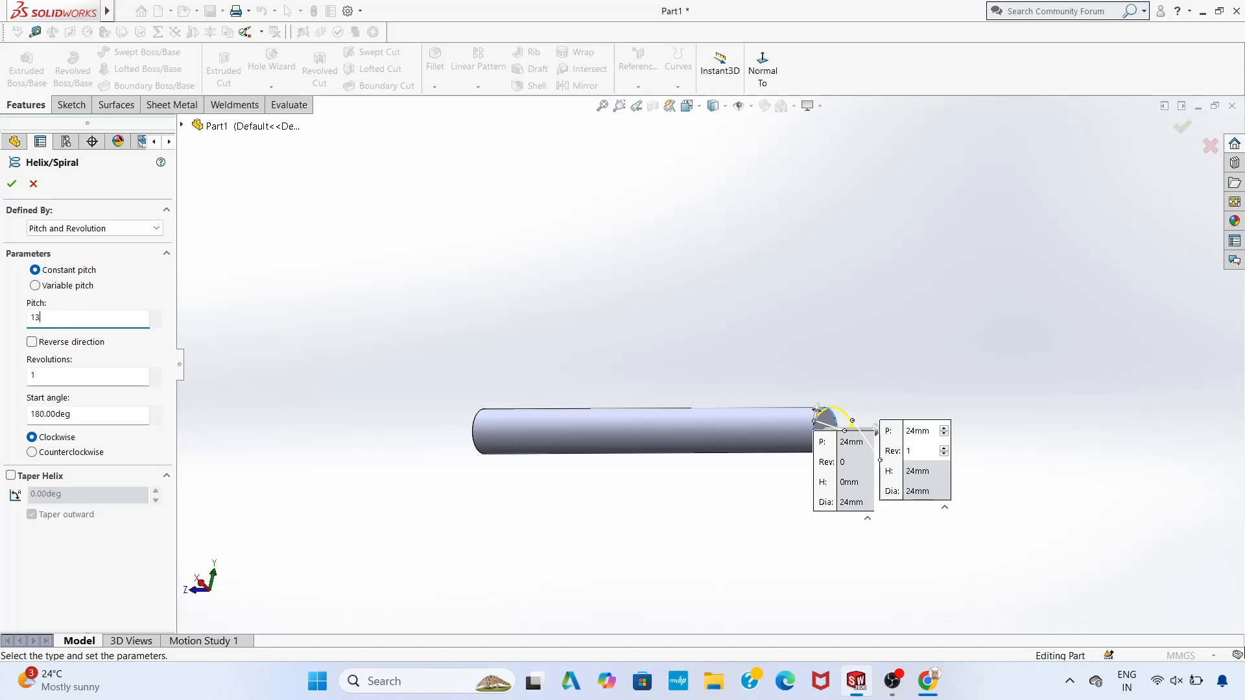
pyautogui.click(32, 343)
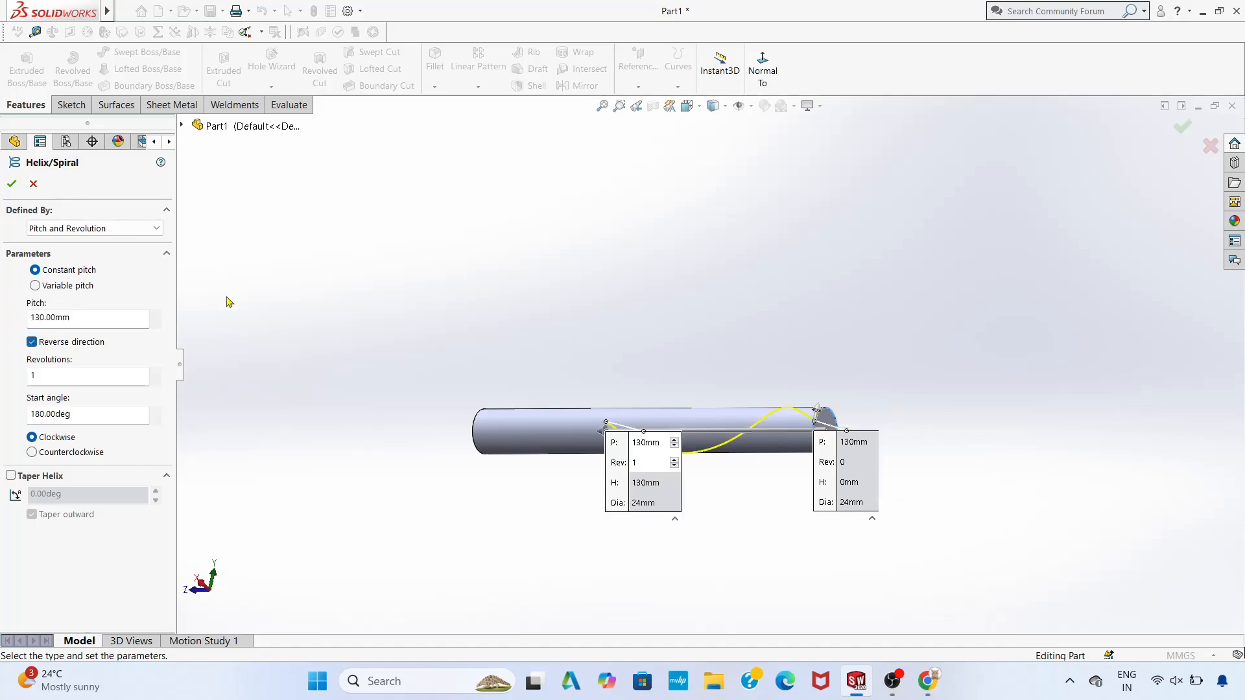
pyautogui.moveTo(298, 371); pyautogui.dragTo(275, 327, button='middle')
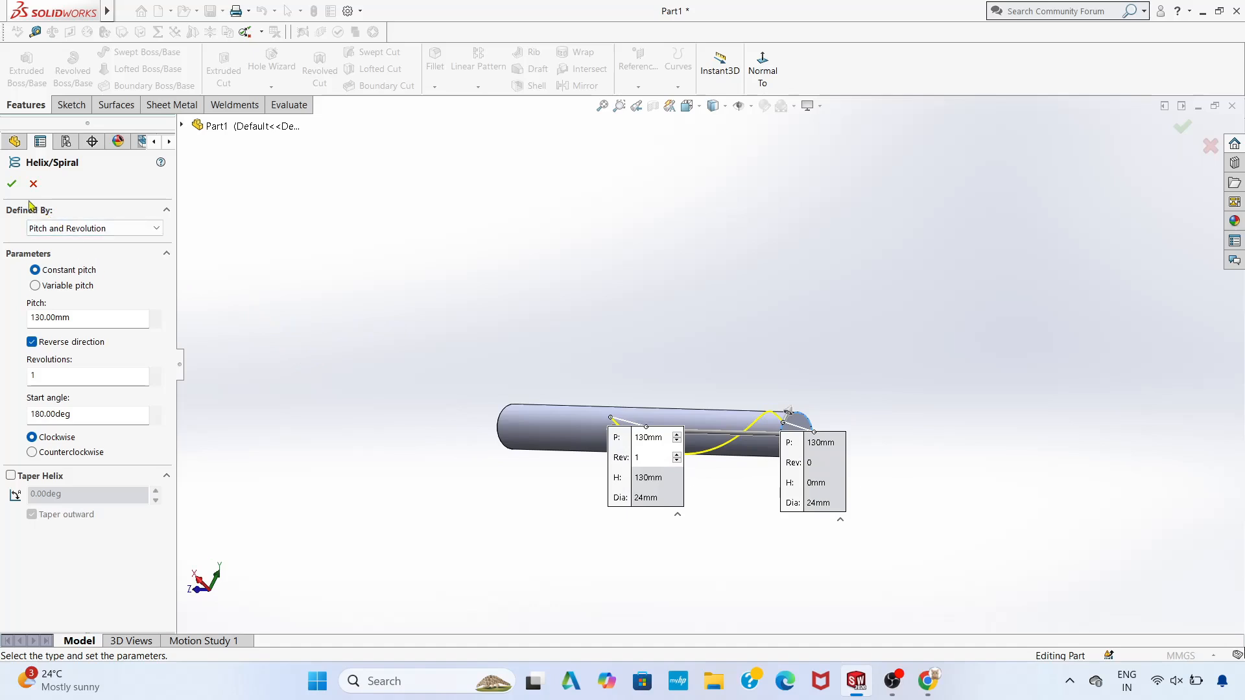
pyautogui.click(13, 184)
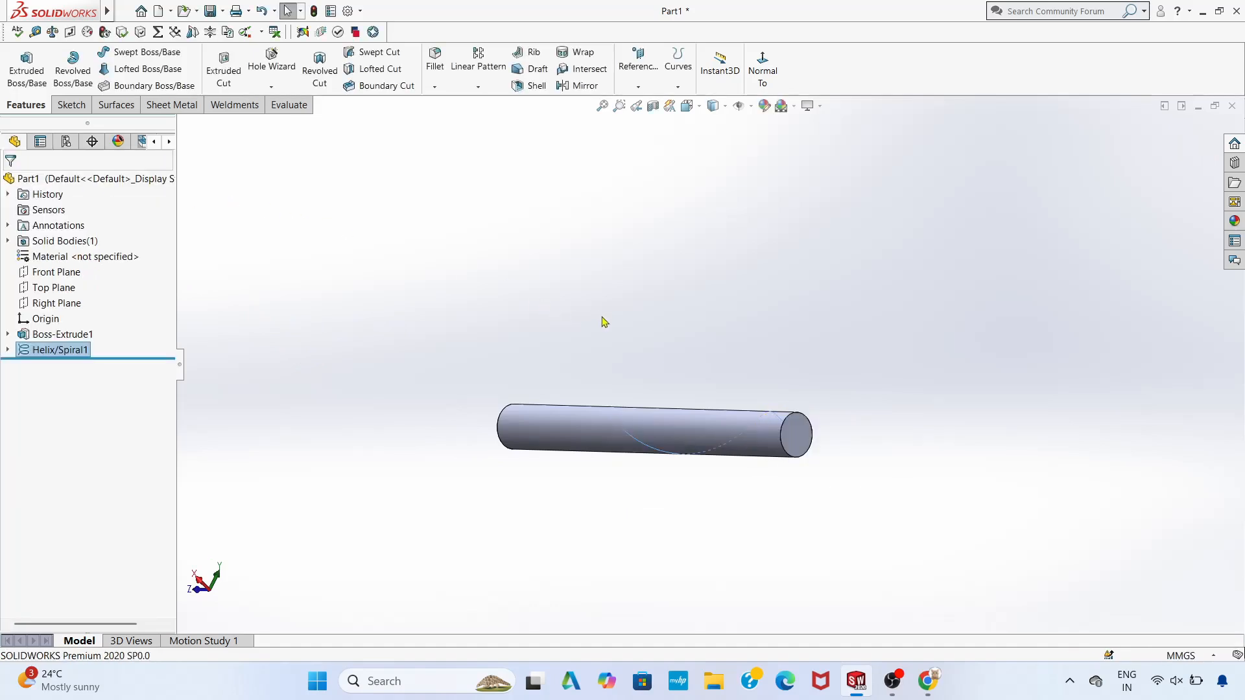
# Sketch a 1 mm by 1 mm center rectangle on the plane of the cylinder's end face, outside the circular edge
pyautogui.moveTo(750, 328); pyautogui.dragTo(730, 369, button='middle')
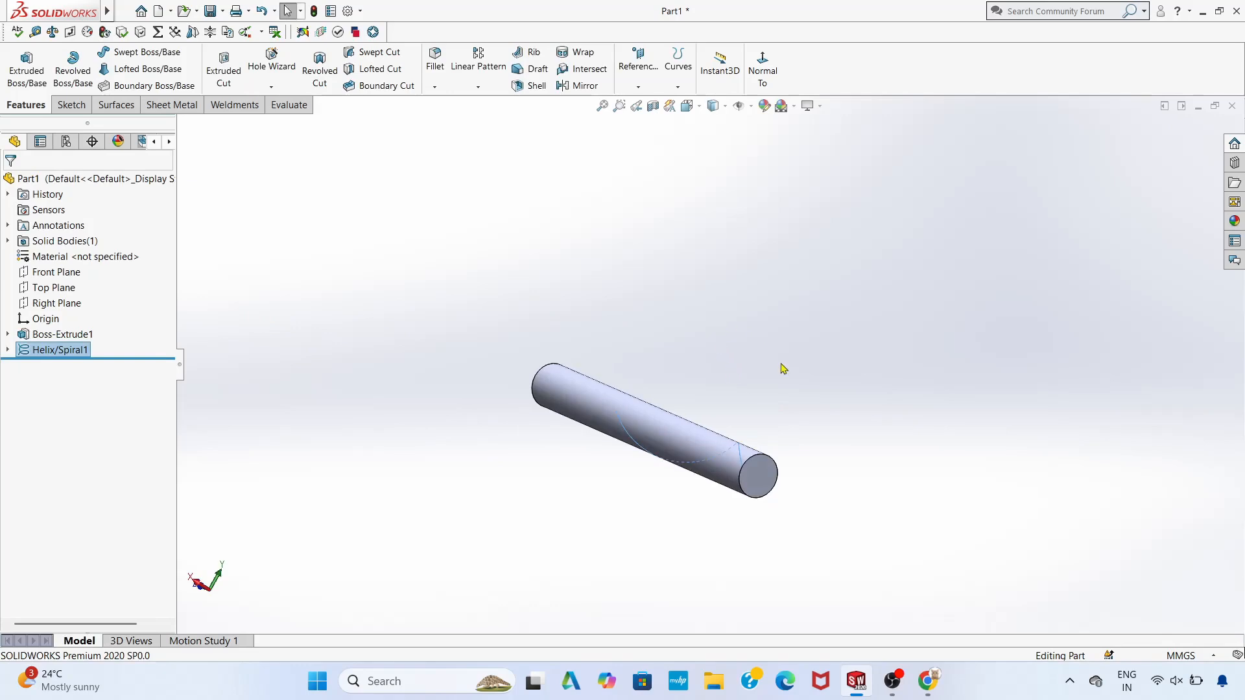
pyautogui.click(770, 485)
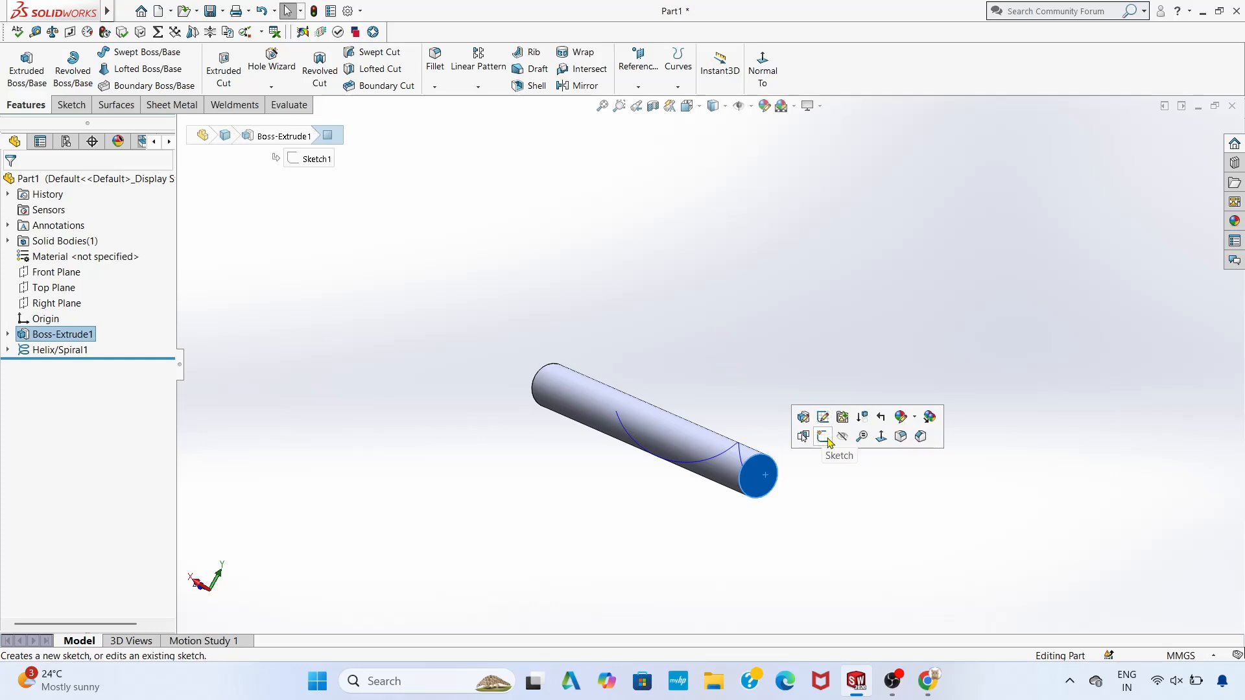
pyautogui.click(823, 437)
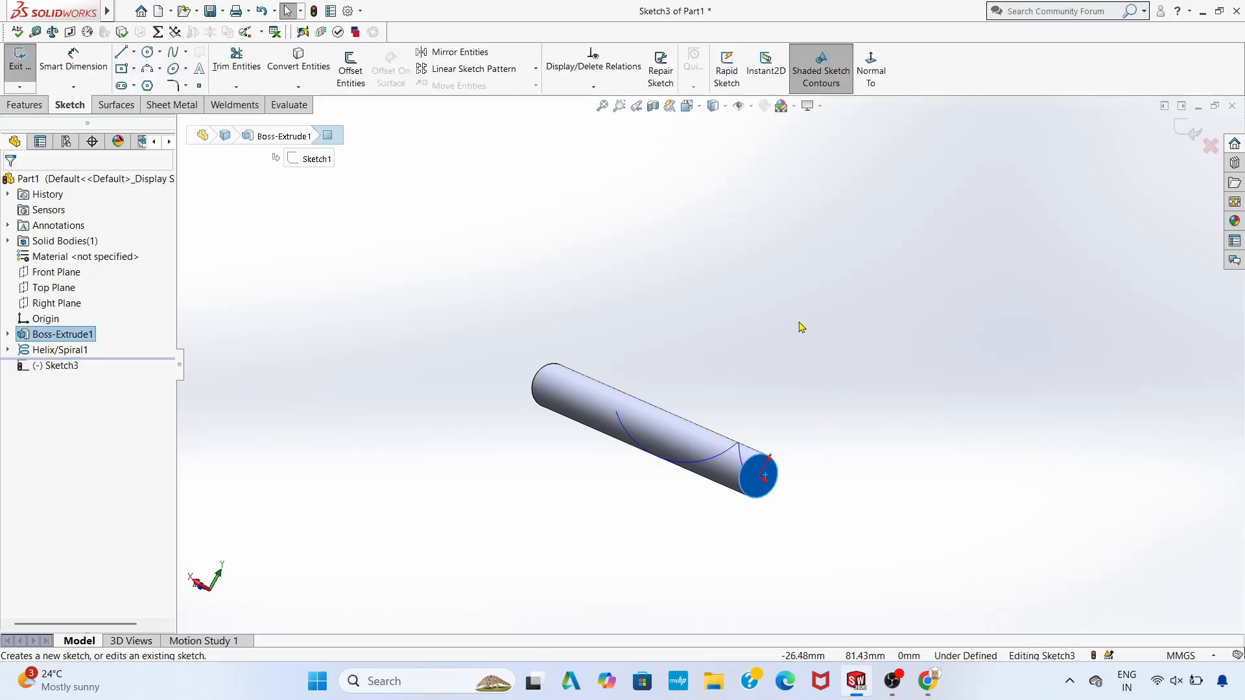
pyautogui.hotkey('ctrl', '8')
pyautogui.click(472, 250)
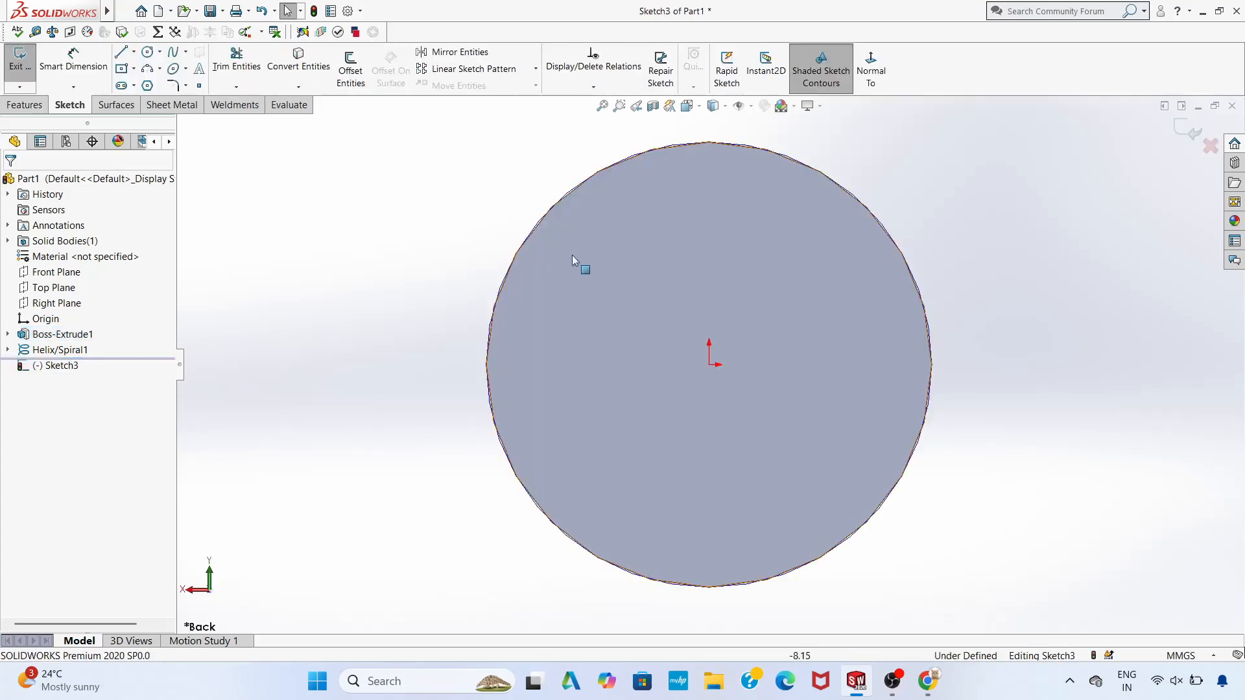
pyautogui.click(121, 68)
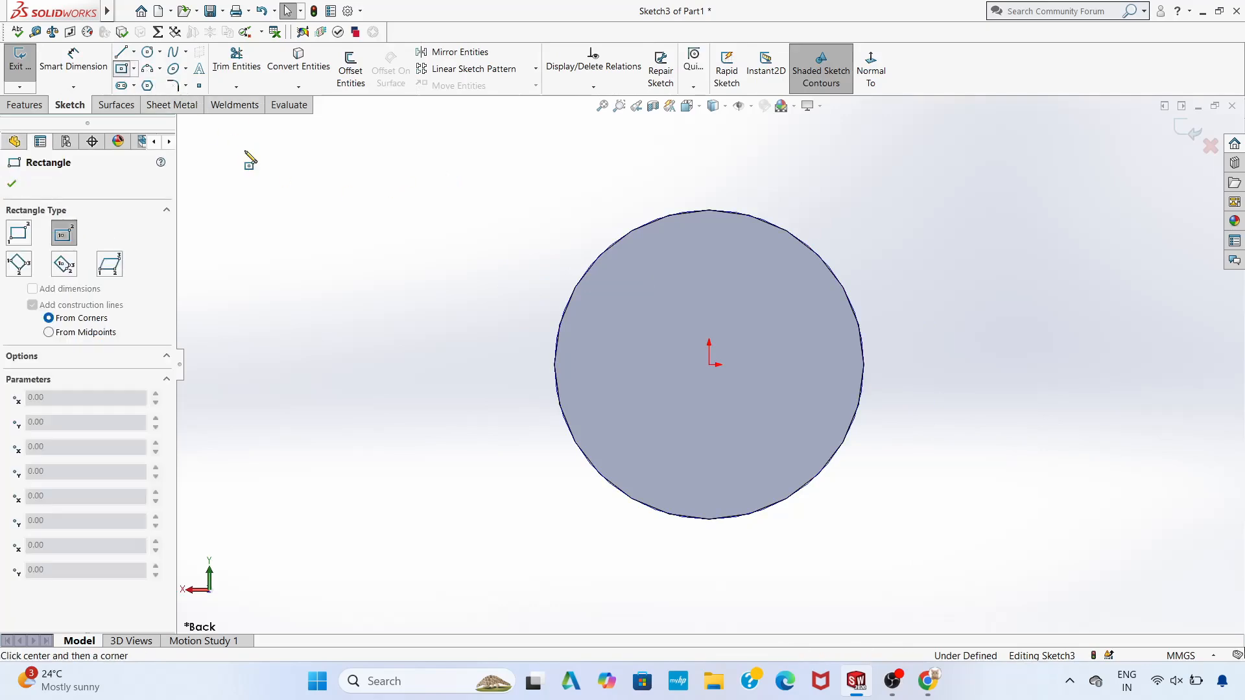
pyautogui.click(392, 265)
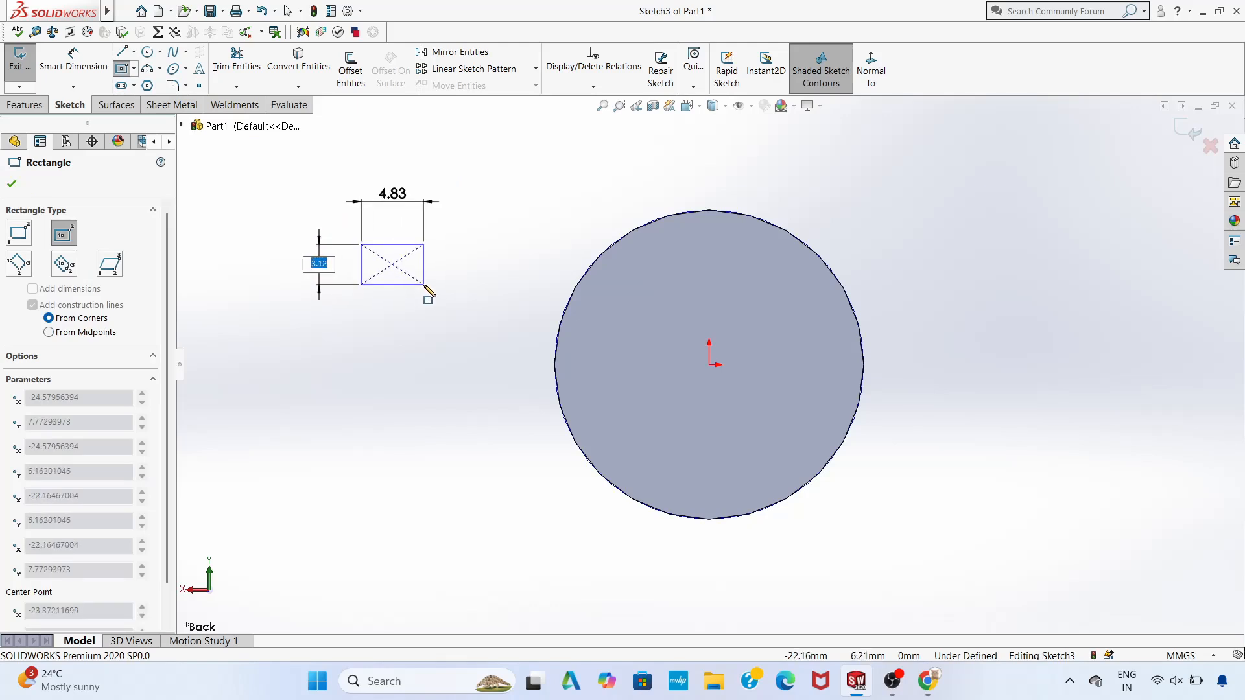
pyautogui.write('1')
pyautogui.press('Tab')
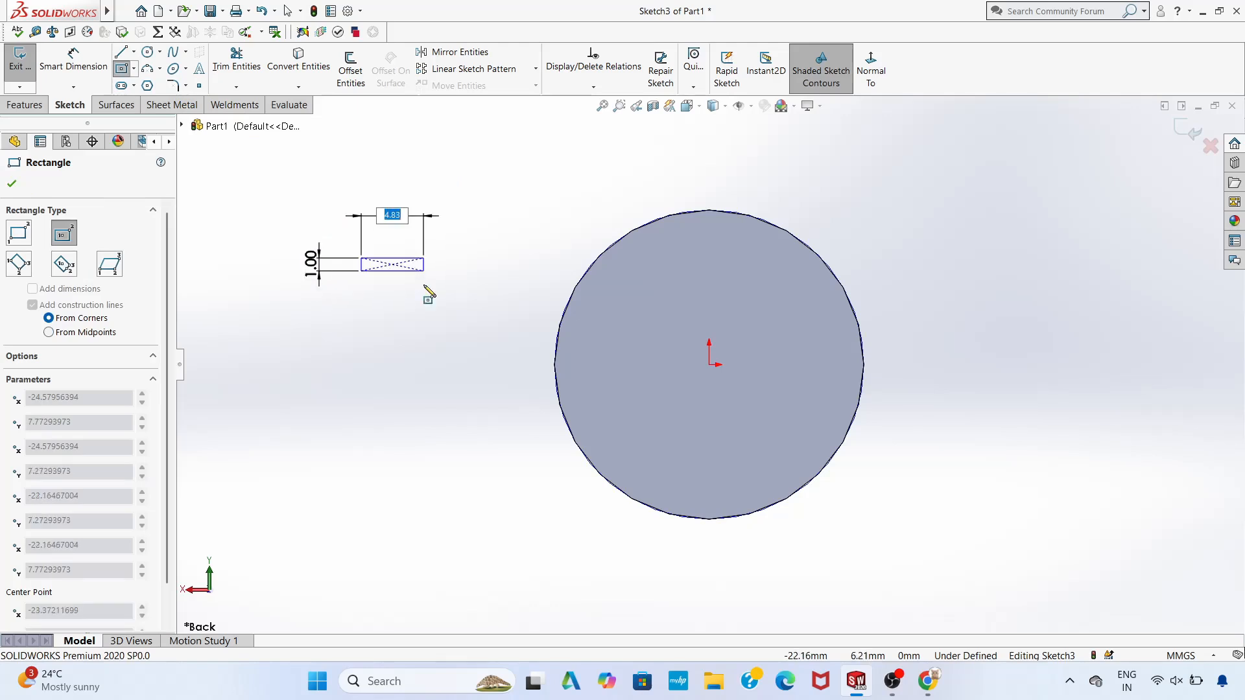
pyautogui.write('1')
pyautogui.press('Return')
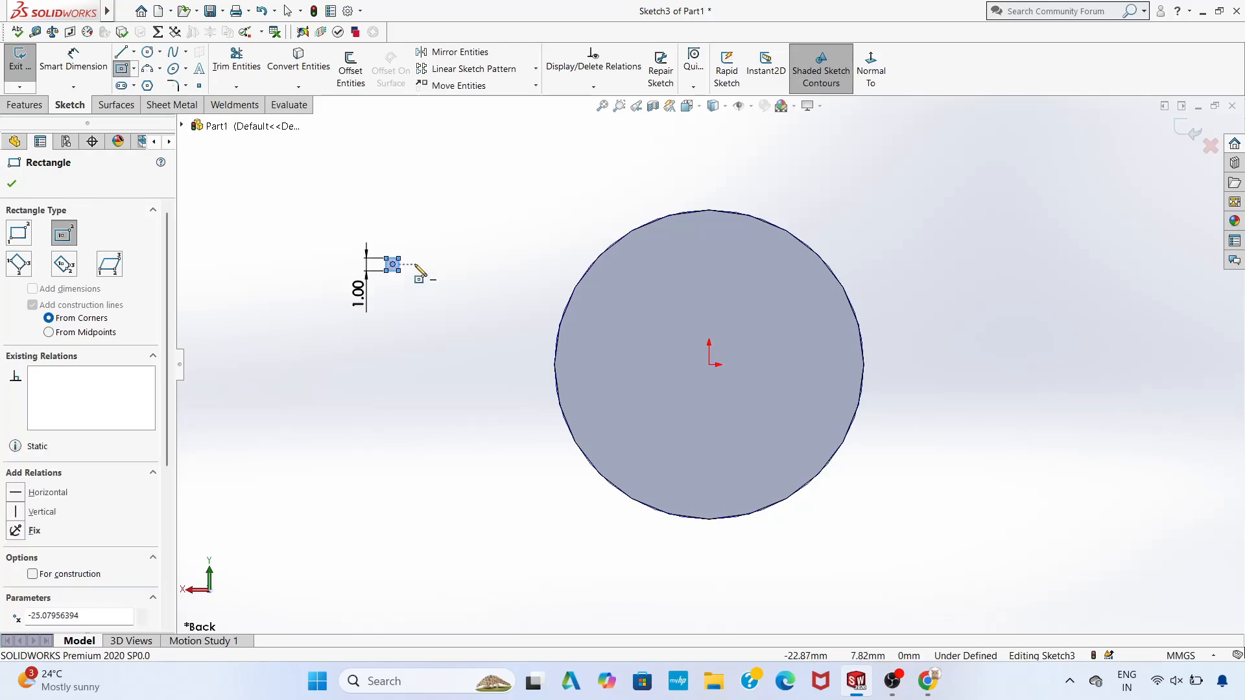
pyautogui.press('Escape')
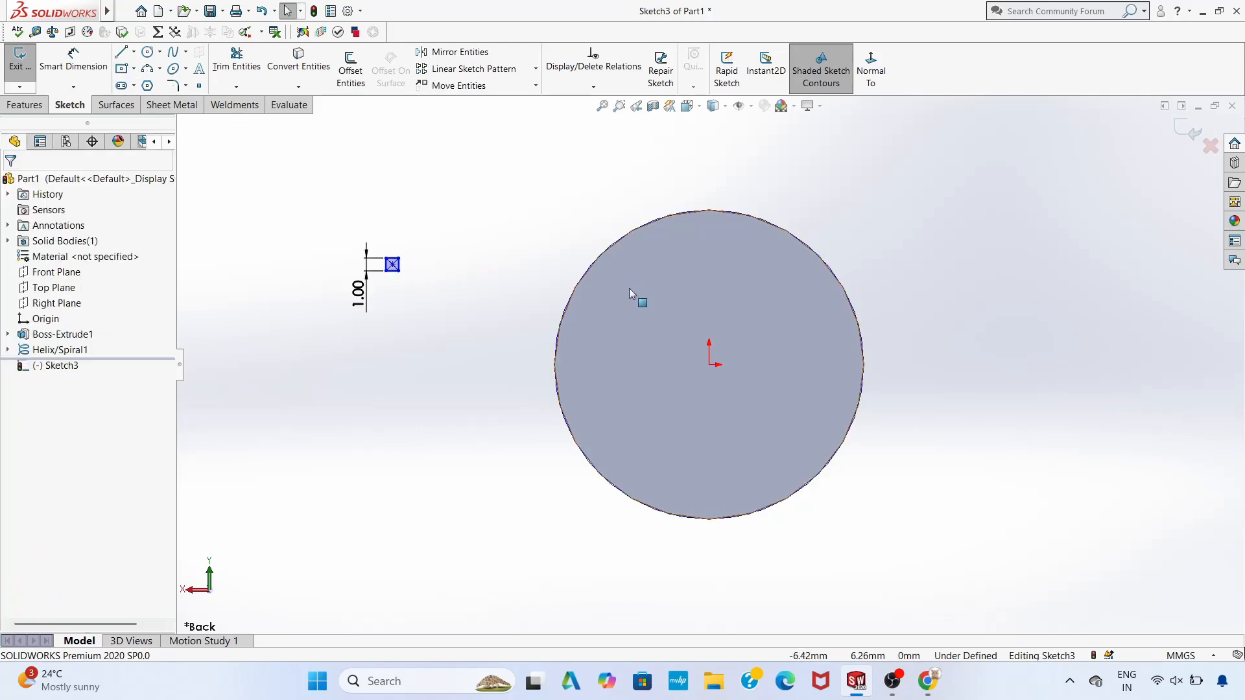
# Add a Pierce relation between the small square's center point and the helix, and exit the sketch
pyautogui.scroll(-2, 626, 284)
pyautogui.moveTo(472, 328); pyautogui.dragTo(511, 318, button='middle')
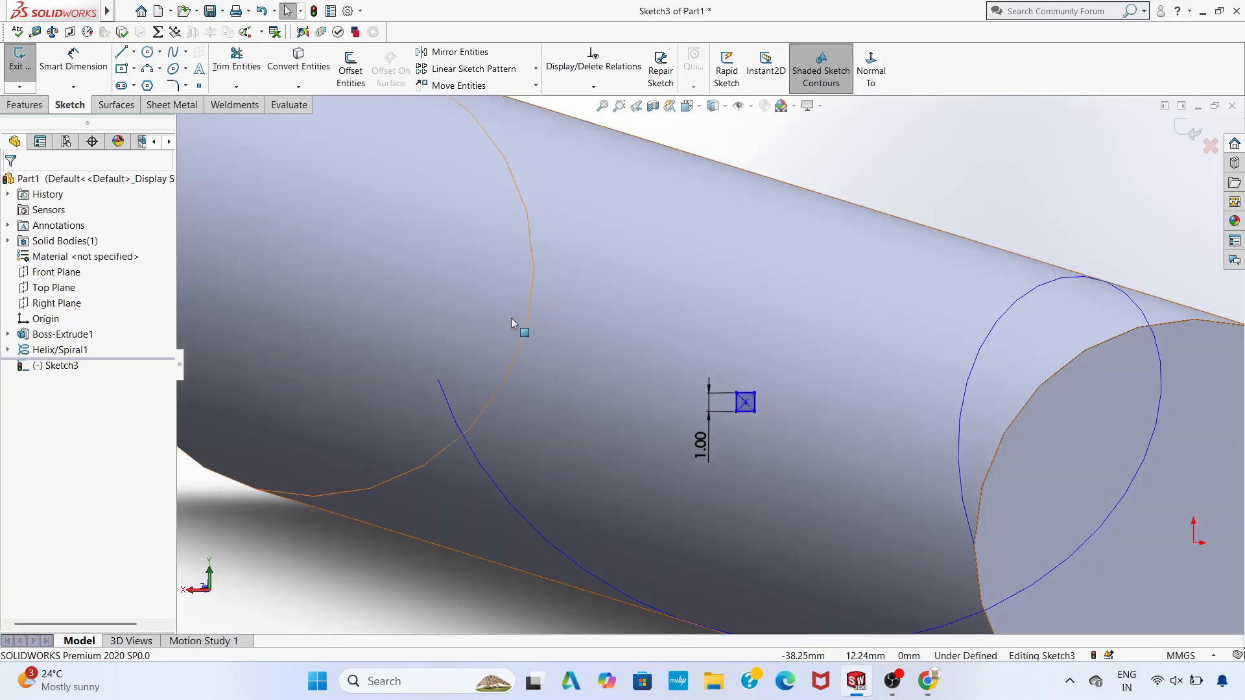
pyautogui.click(965, 395)
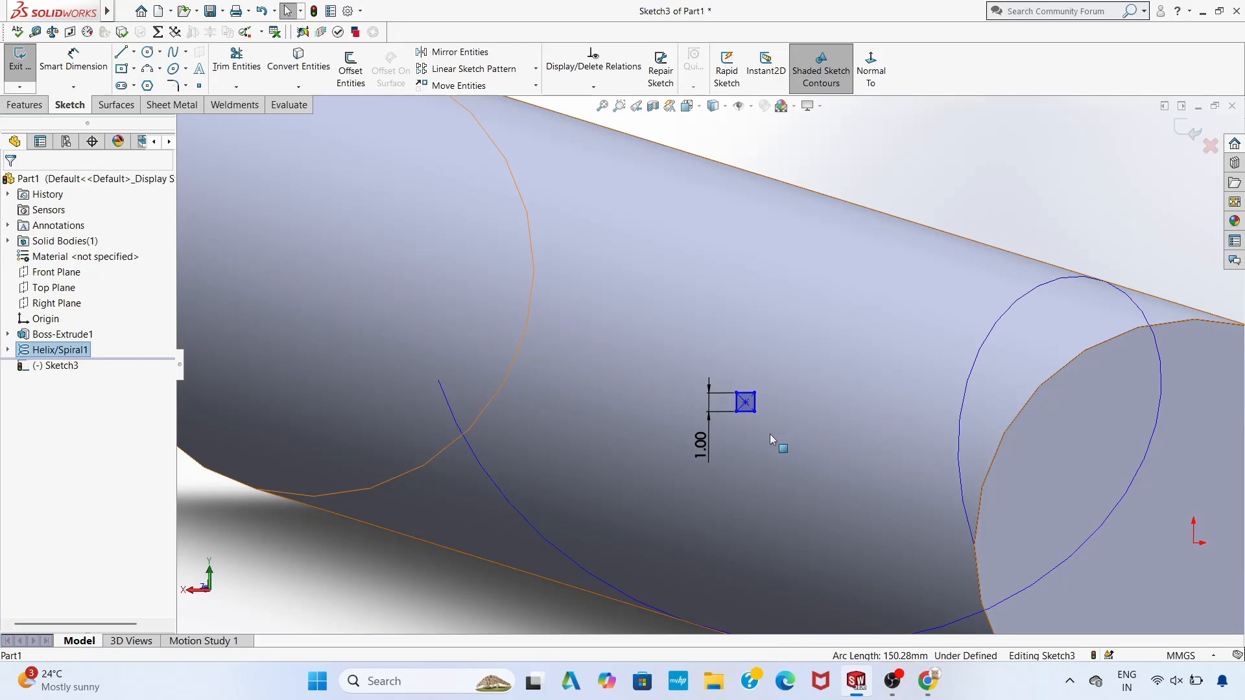
pyautogui.keyDown('ctrl'); pyautogui.click(745, 402); pyautogui.keyUp('ctrl')
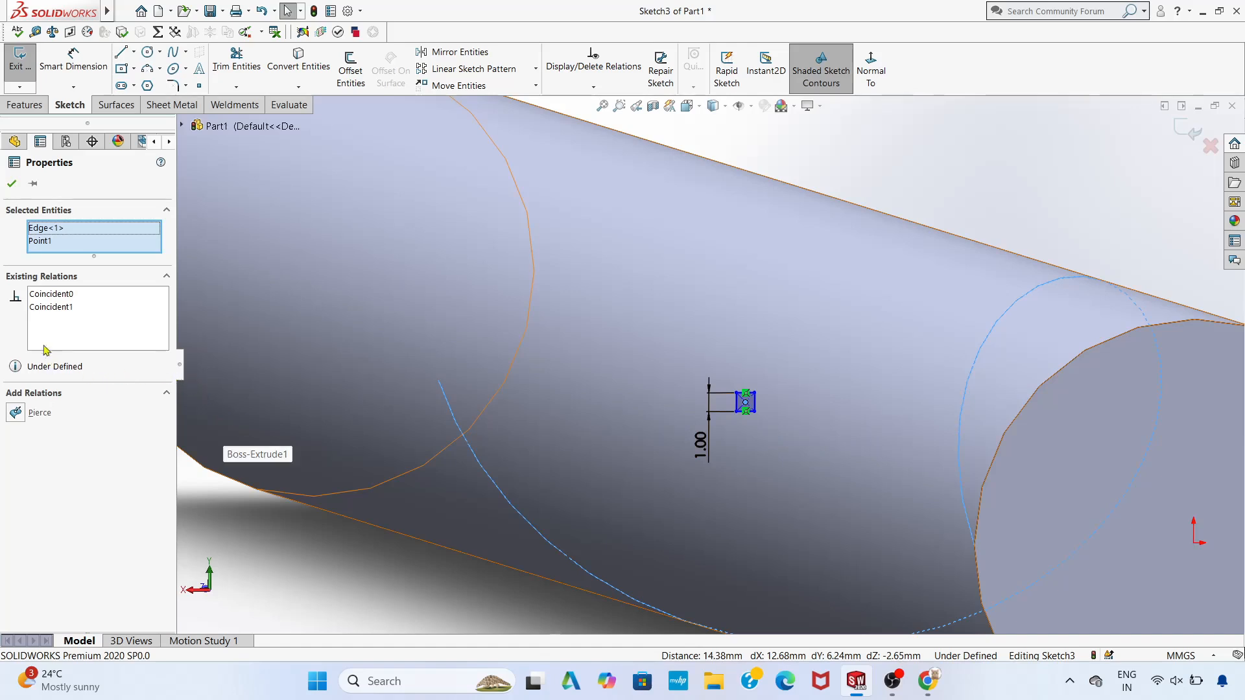
pyautogui.click(37, 413)
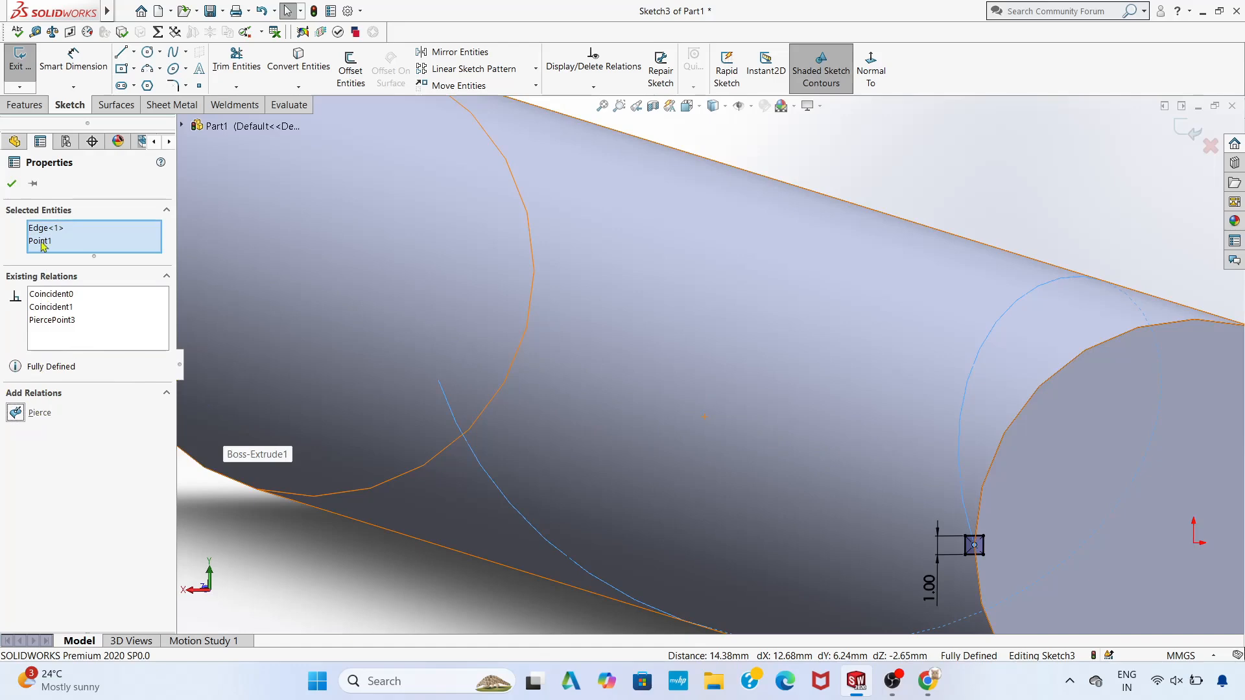
pyautogui.click(11, 185)
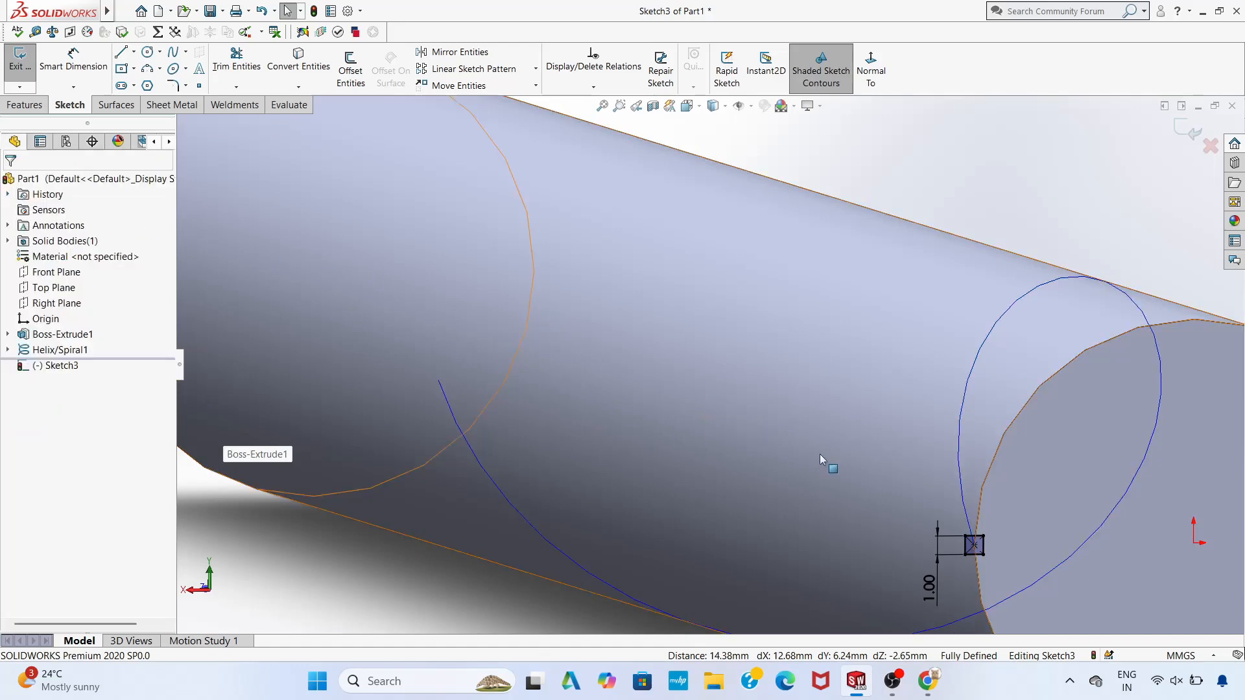
pyautogui.scroll(10, 819, 453)
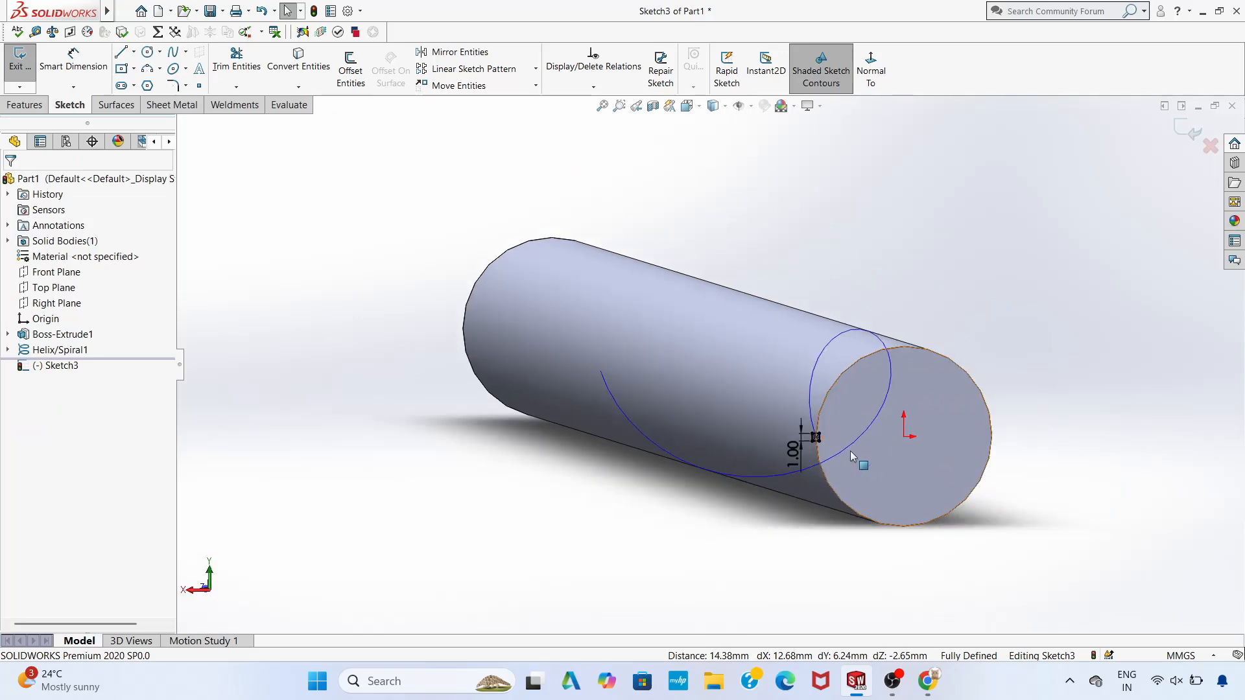
pyautogui.moveTo(775, 524); pyautogui.dragTo(753, 530, button='middle')
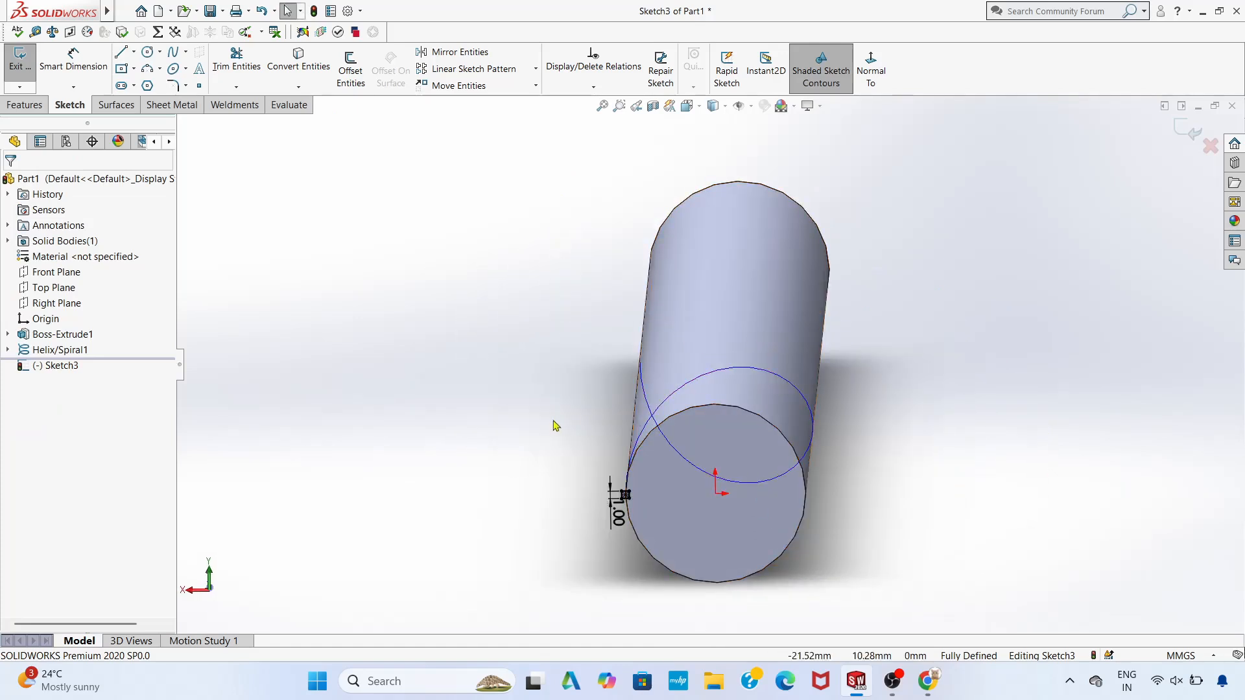
pyautogui.moveTo(575, 439)
pyautogui.mouseDown(button='middle')
pyautogui.moveTo(573, 464)
pyautogui.moveTo(583, 450)
pyautogui.mouseUp(button='middle')
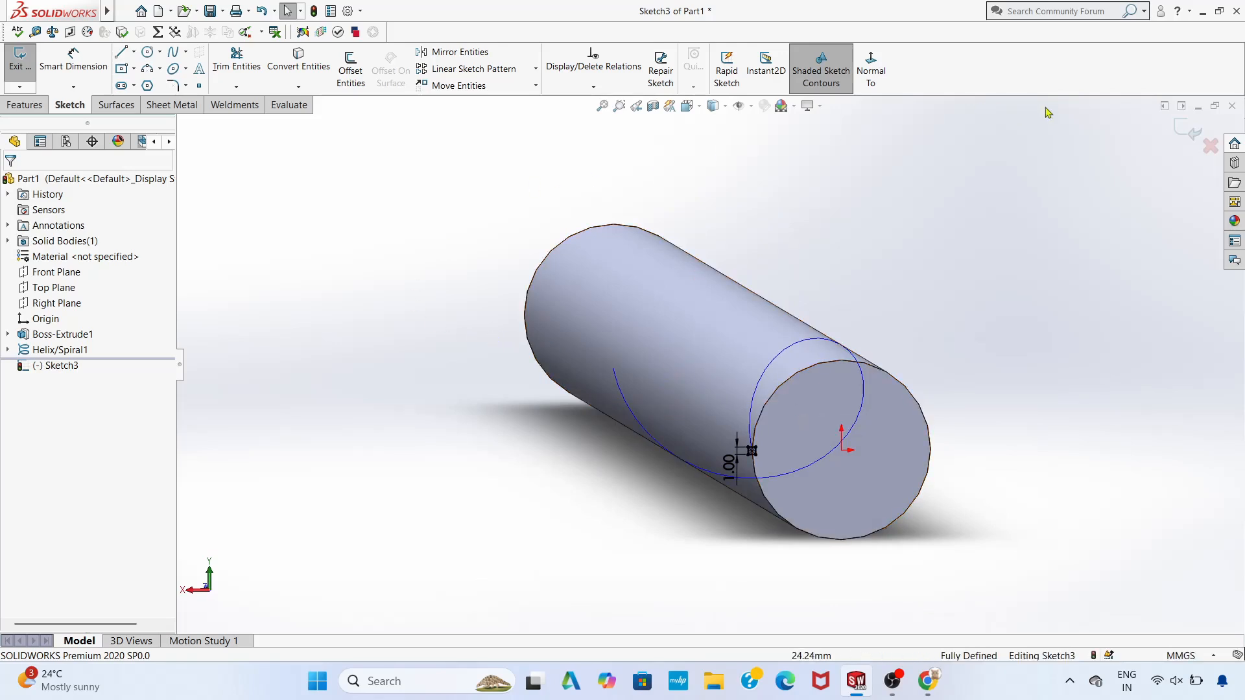
pyautogui.click(1192, 129)
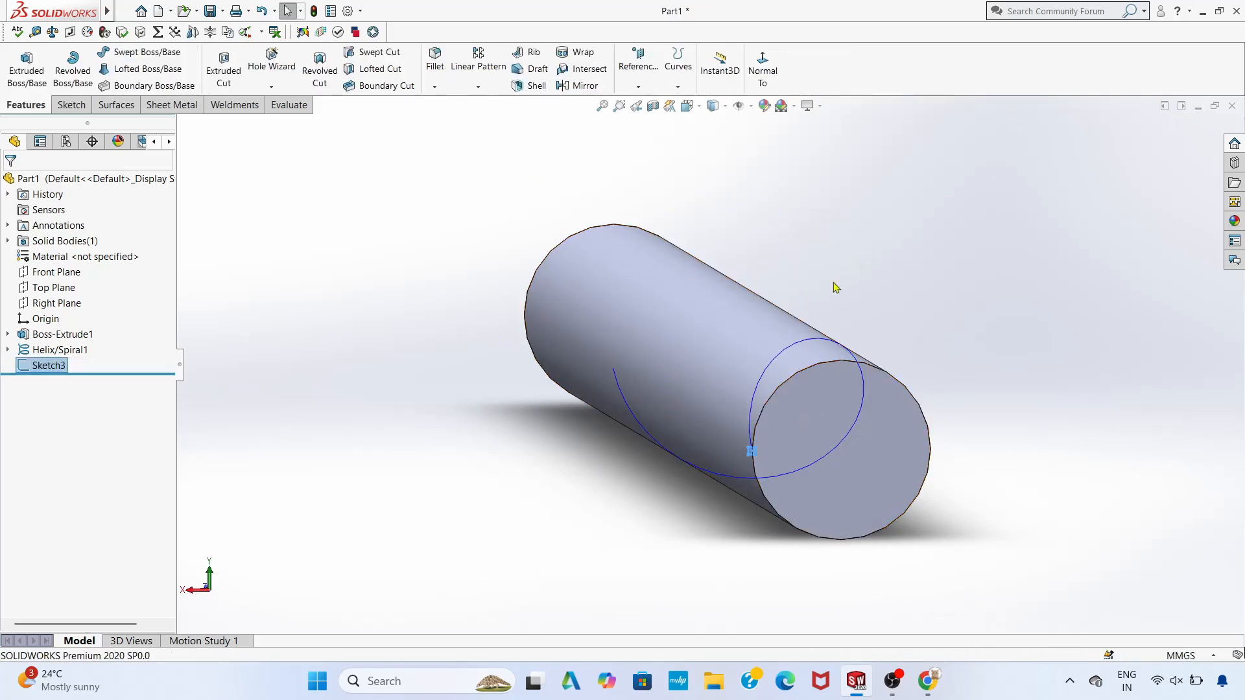
# Convert the cylinder's end face outline into a circle in a new sketch on that face, and exit the sketch
pyautogui.moveTo(497, 424)
pyautogui.mouseDown(button='middle')
pyautogui.moveTo(489, 433)
pyautogui.moveTo(499, 423)
pyautogui.mouseUp(button='middle')
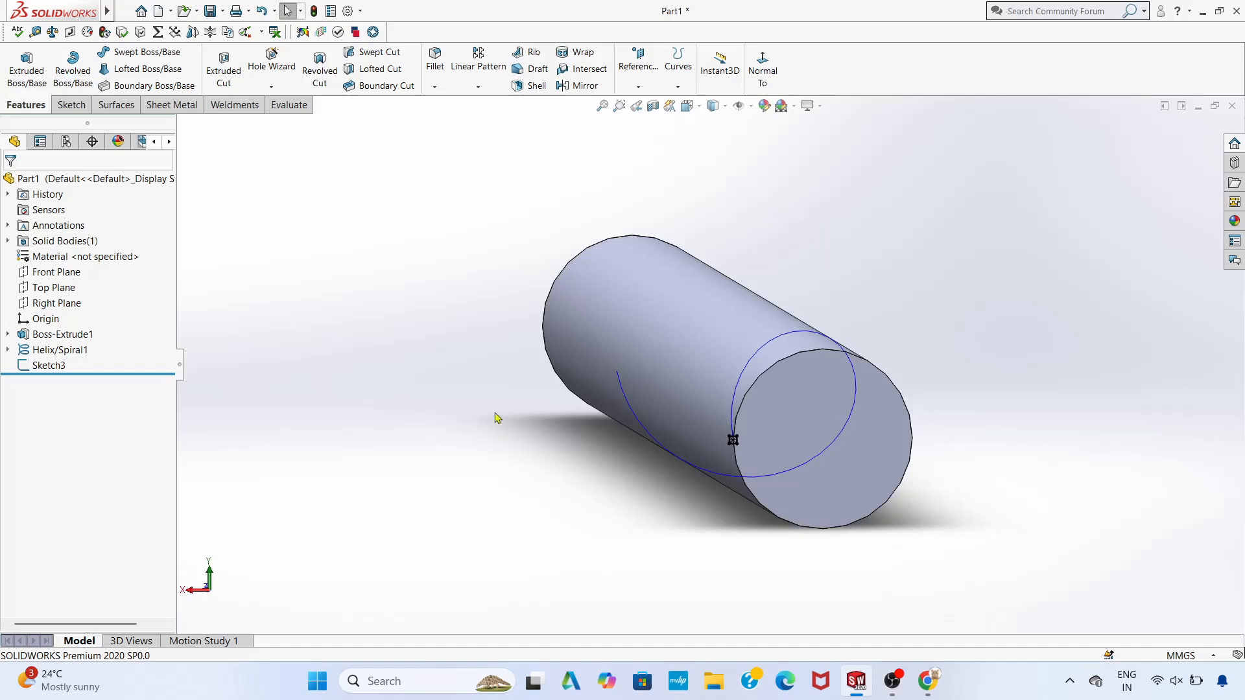
pyautogui.click(793, 395)
pyautogui.click(851, 355)
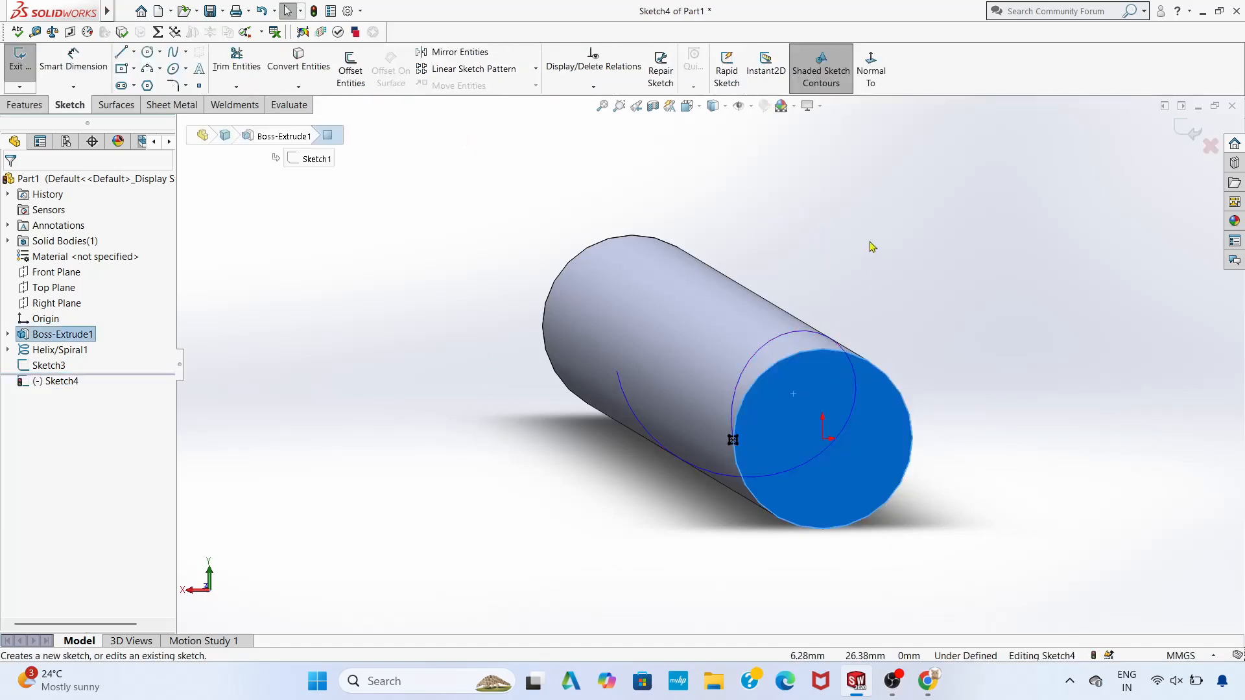
pyautogui.click(849, 241)
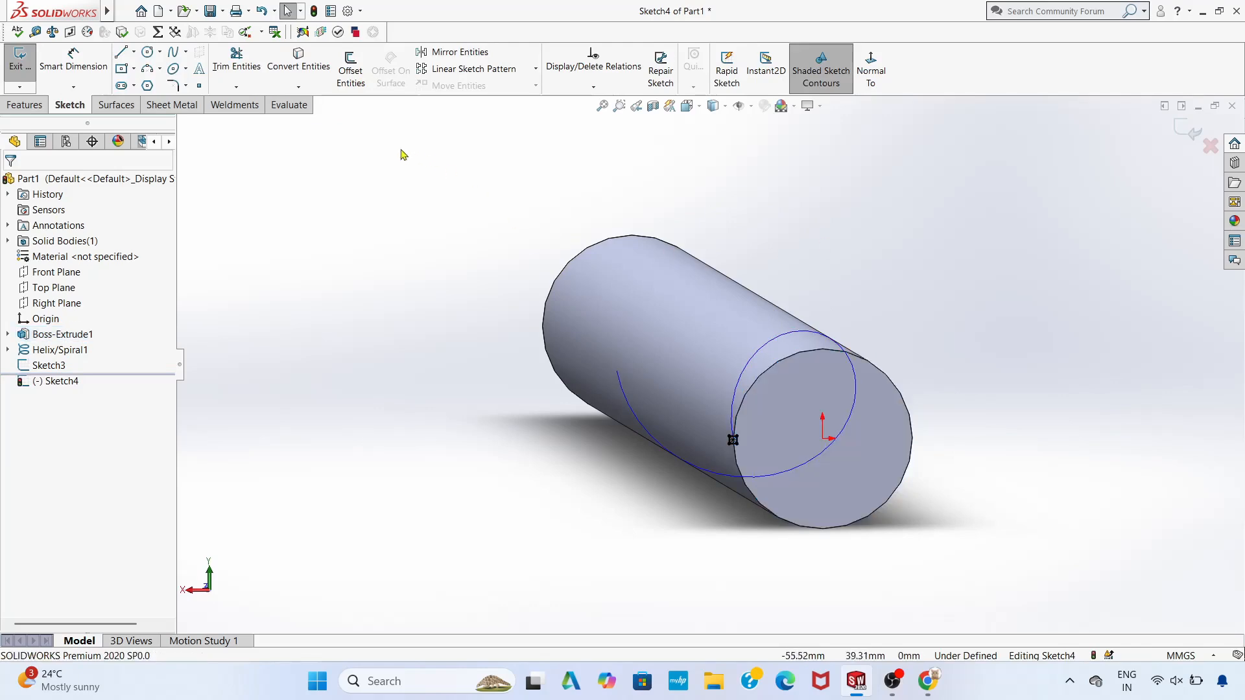
pyautogui.click(332, 65)
pyautogui.click(870, 443)
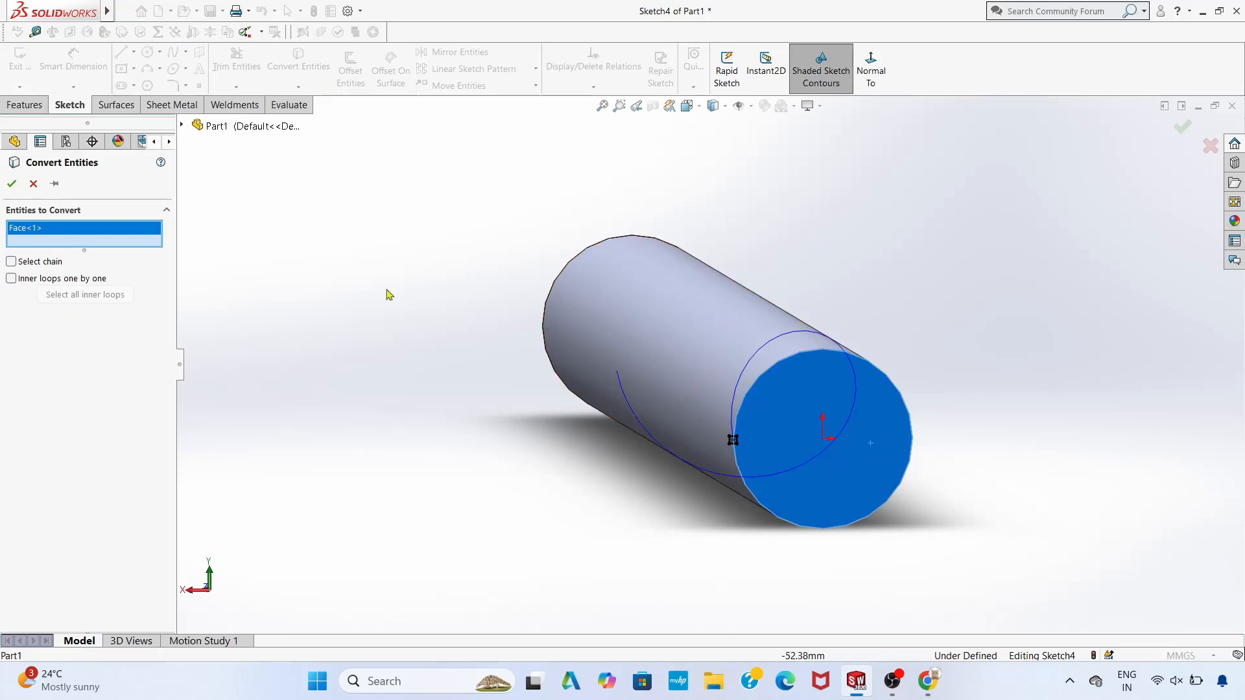
pyautogui.click(13, 184)
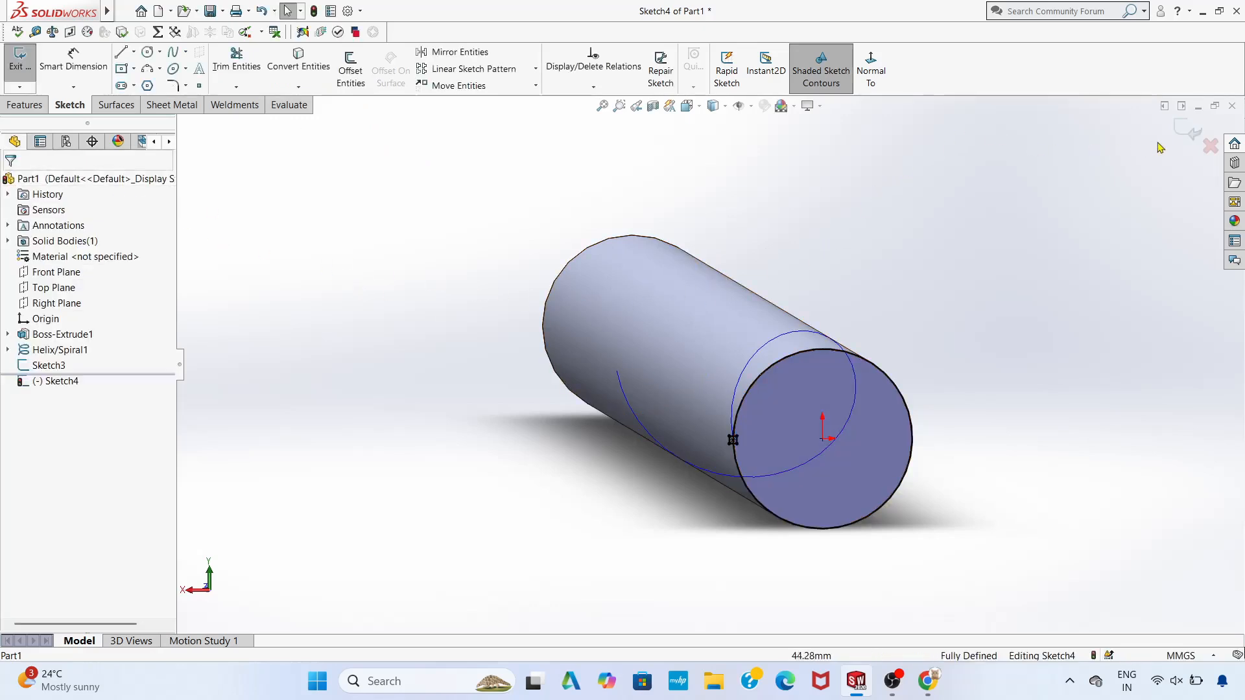
pyautogui.click(1179, 128)
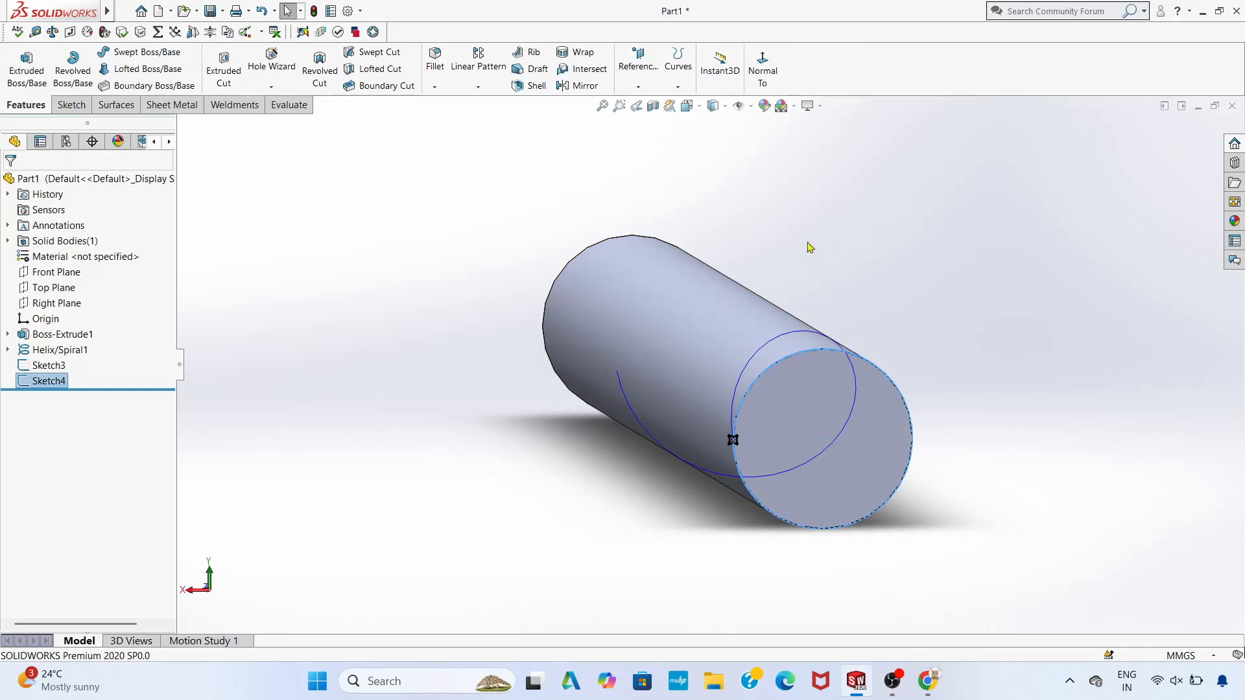
# Create a counterclockwise helix from the converted circle with 130 mm pitch, one revolution and reversed direction
pyautogui.click(678, 86)
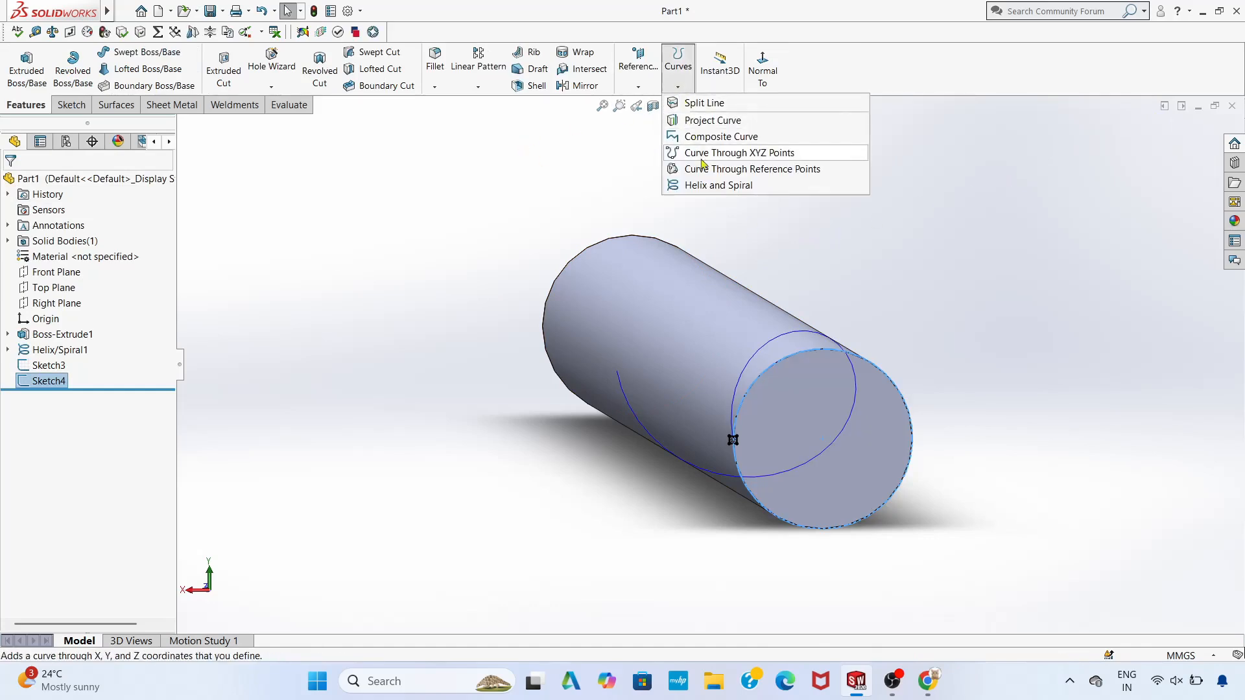
pyautogui.click(708, 185)
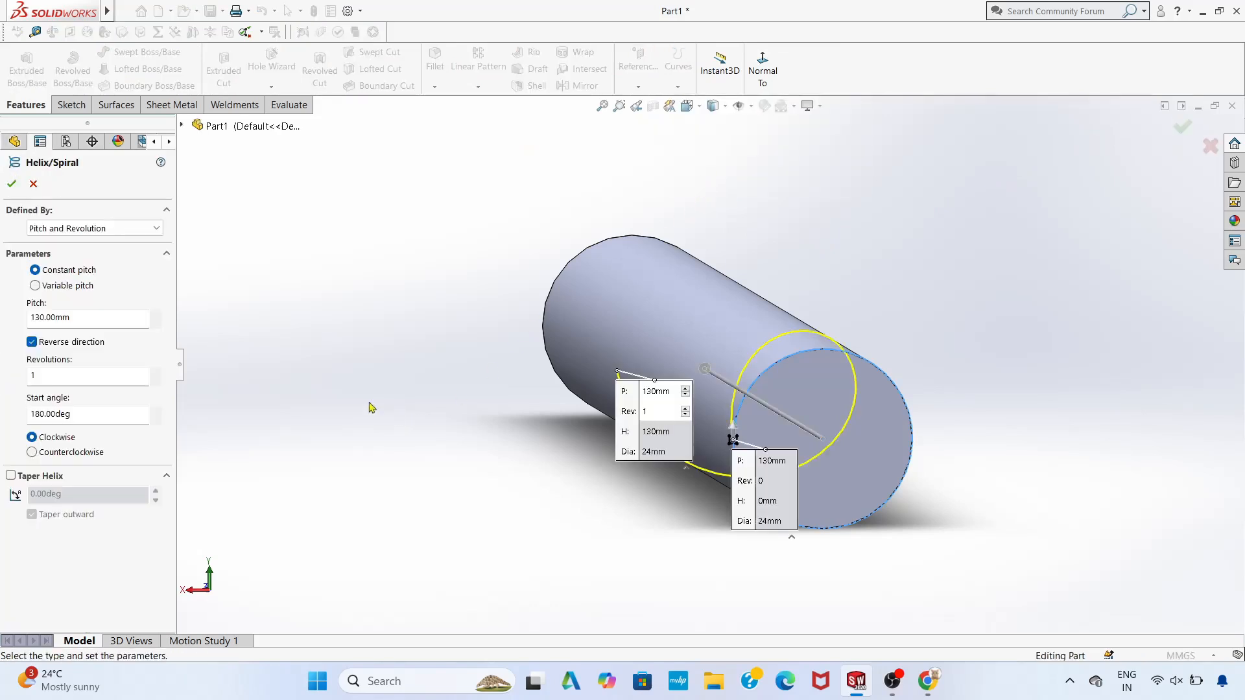
pyautogui.click(34, 453)
pyautogui.moveTo(415, 389)
pyautogui.mouseDown(button='middle')
pyautogui.moveTo(445, 381)
pyautogui.moveTo(446, 392)
pyautogui.moveTo(381, 408)
pyautogui.moveTo(348, 387)
pyautogui.moveTo(417, 389)
pyautogui.moveTo(446, 370)
pyautogui.moveTo(458, 322)
pyautogui.moveTo(444, 378)
pyautogui.moveTo(408, 397)
pyautogui.mouseUp(button='middle')
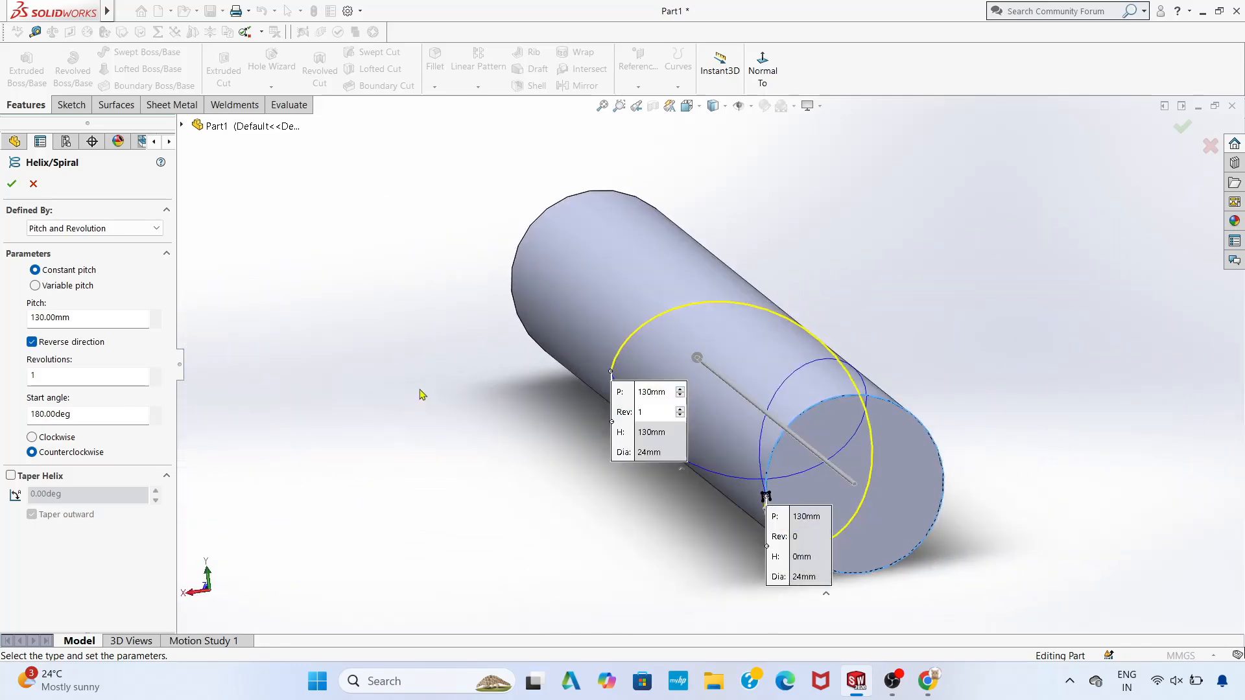
pyautogui.moveTo(536, 406); pyautogui.dragTo(542, 464, button='middle')
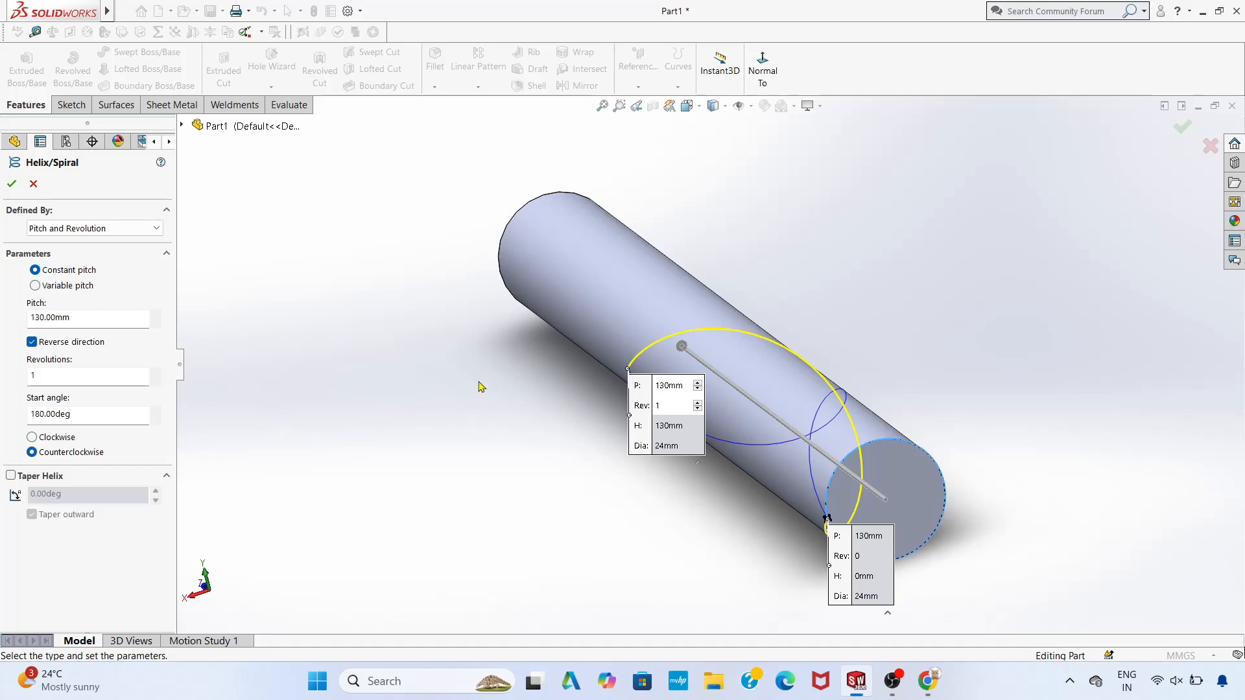
pyautogui.moveTo(491, 408); pyautogui.dragTo(474, 439, button='middle')
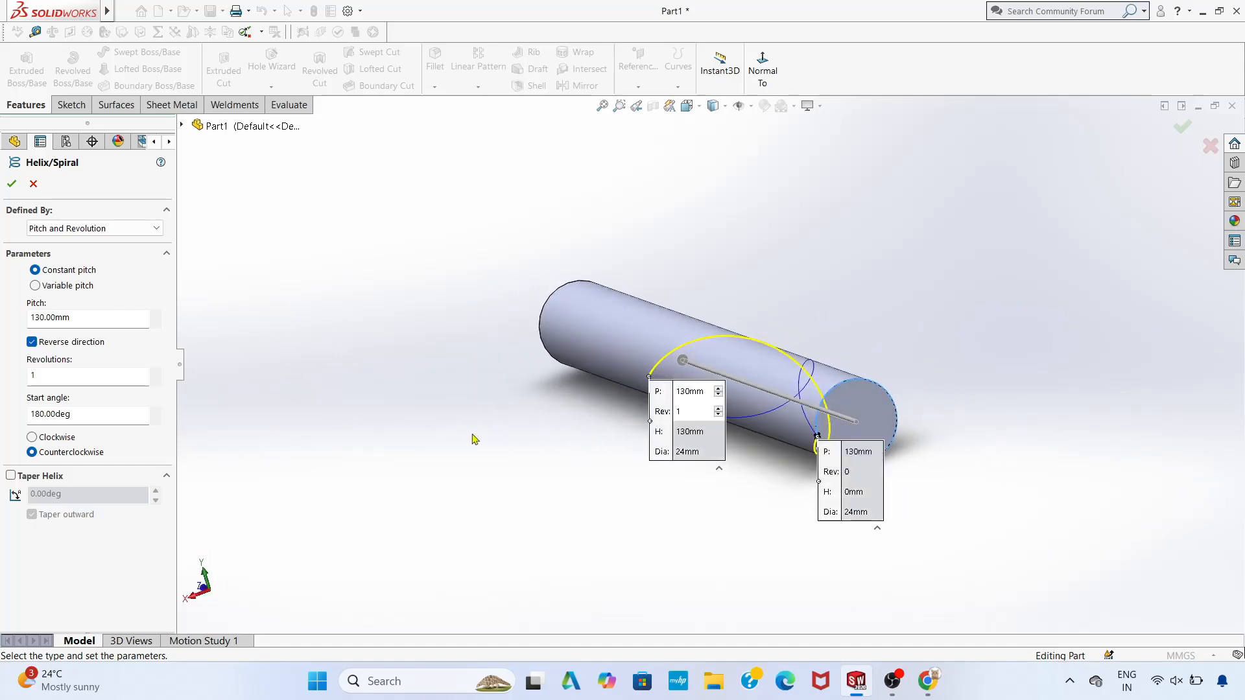
pyautogui.click(11, 184)
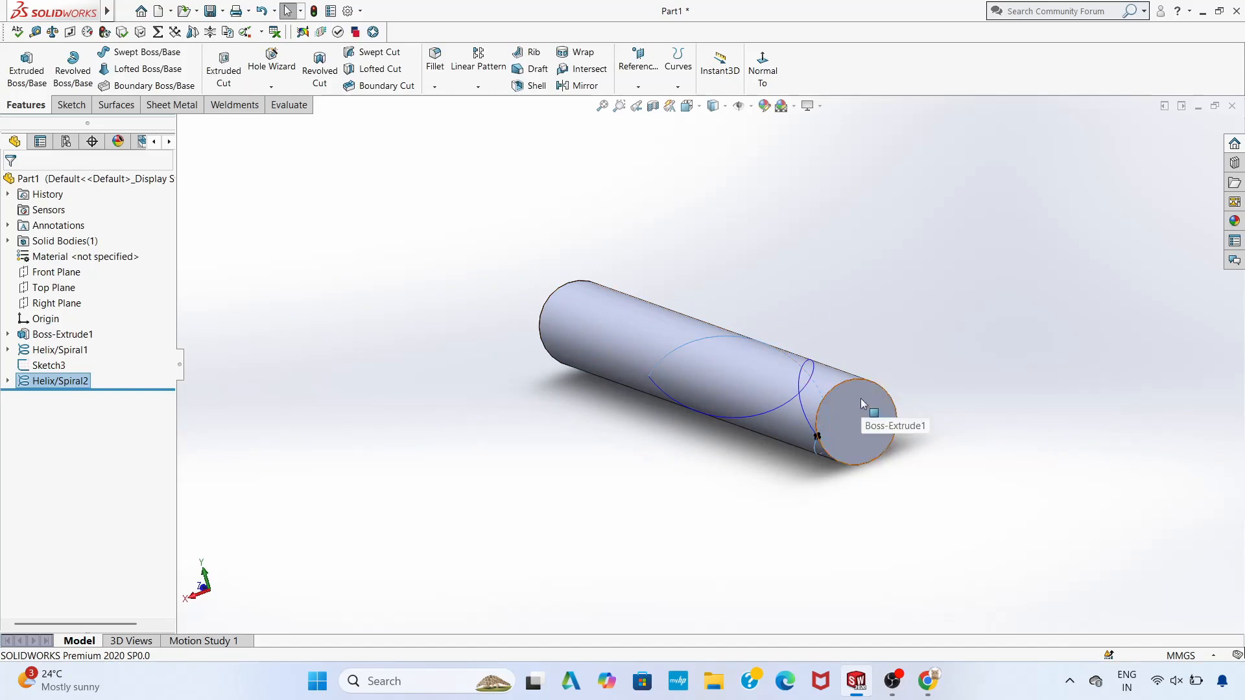
# Sketch a 1 mm by 1 mm center rectangle in a new sketch on the cylinder's end face plane, outside the circular edge
pyautogui.click(868, 416)
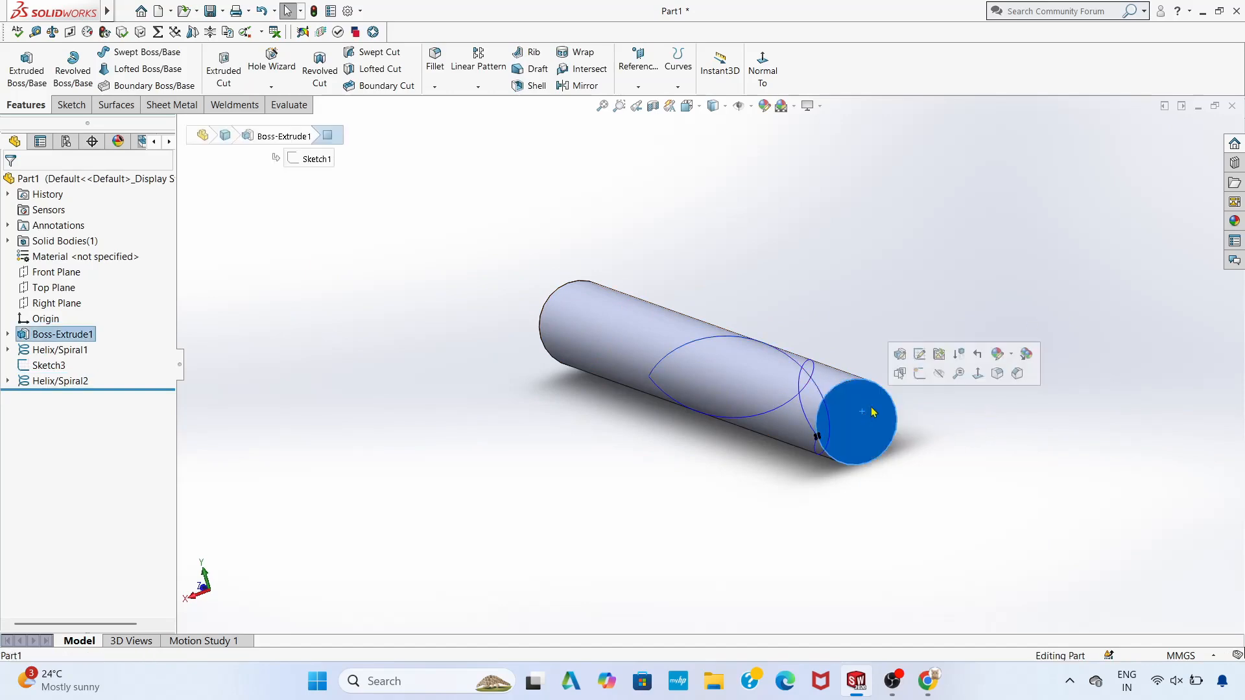
pyautogui.click(922, 382)
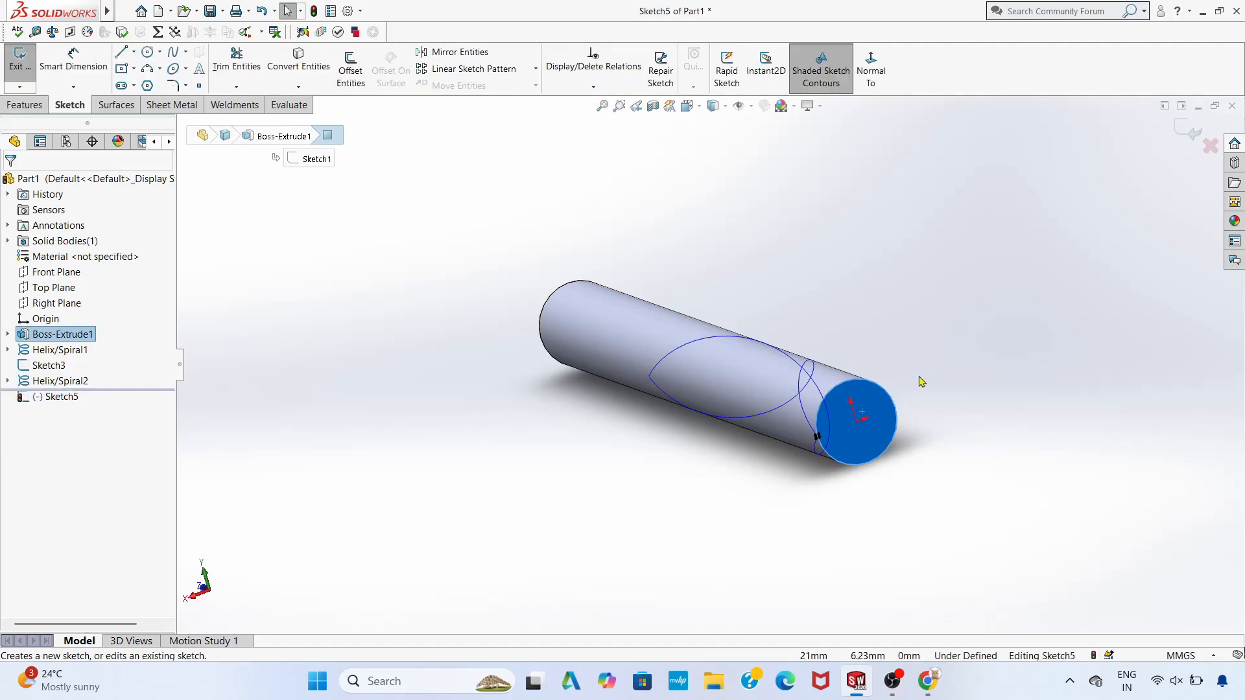
pyautogui.click(1103, 333)
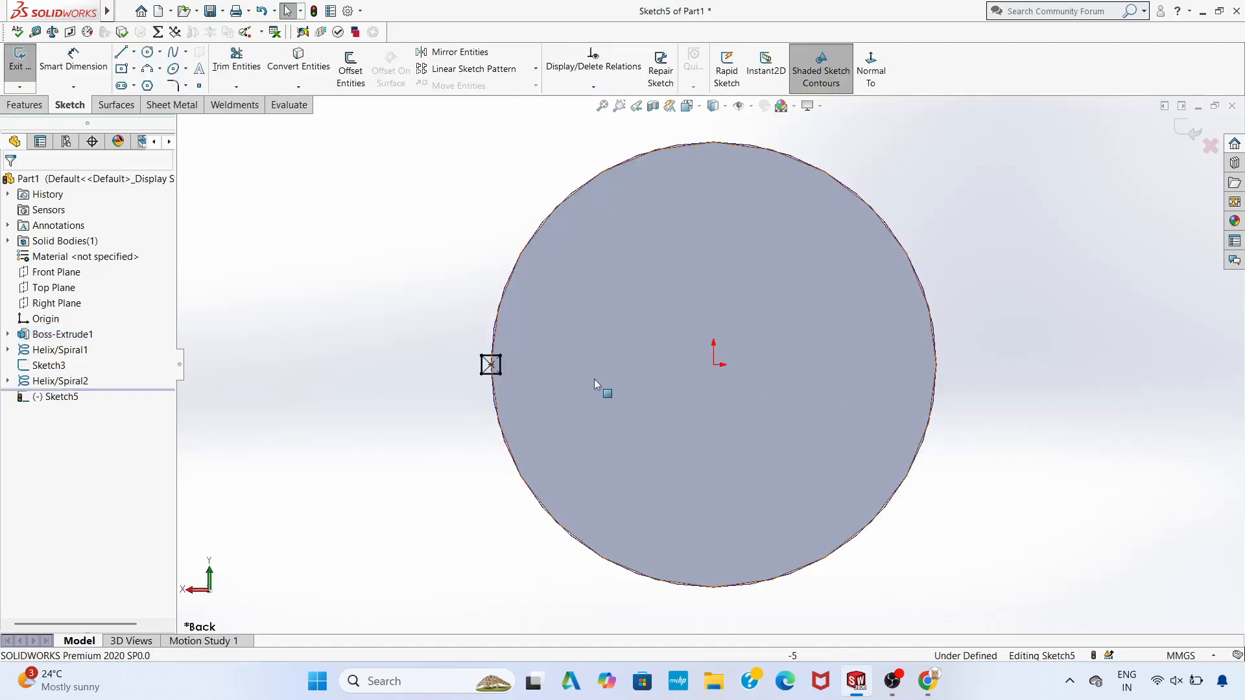
pyautogui.press('f')
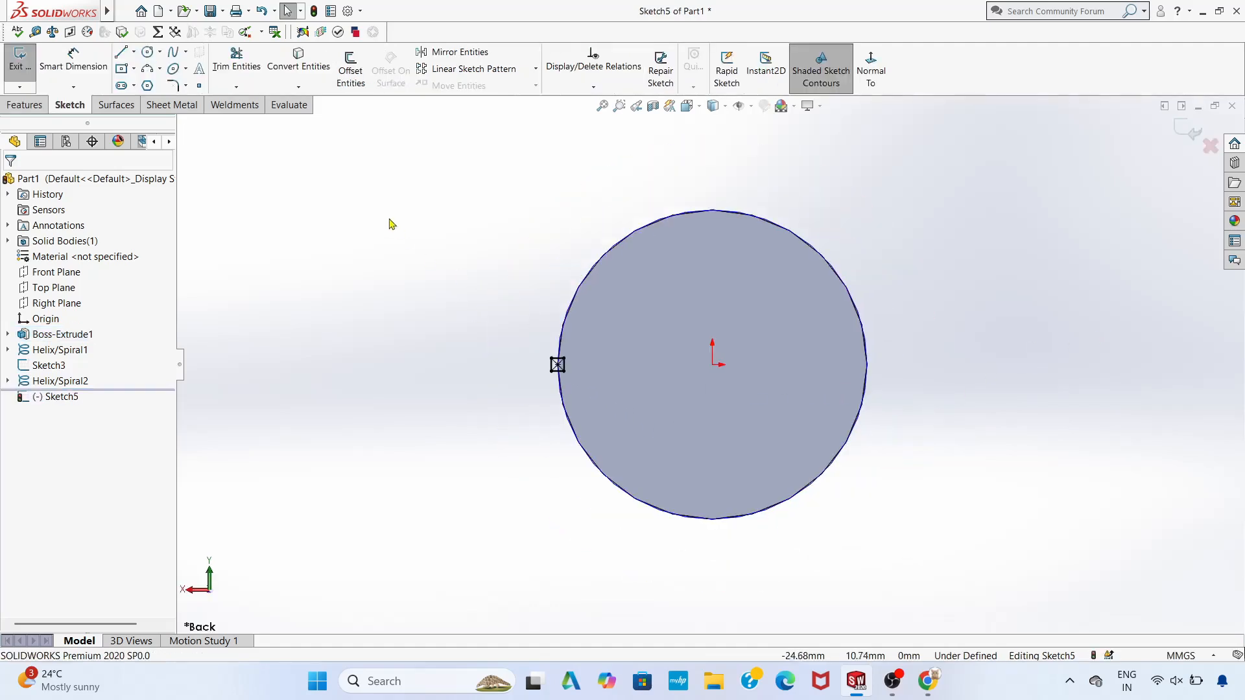
pyautogui.click(123, 70)
pyautogui.click(449, 240)
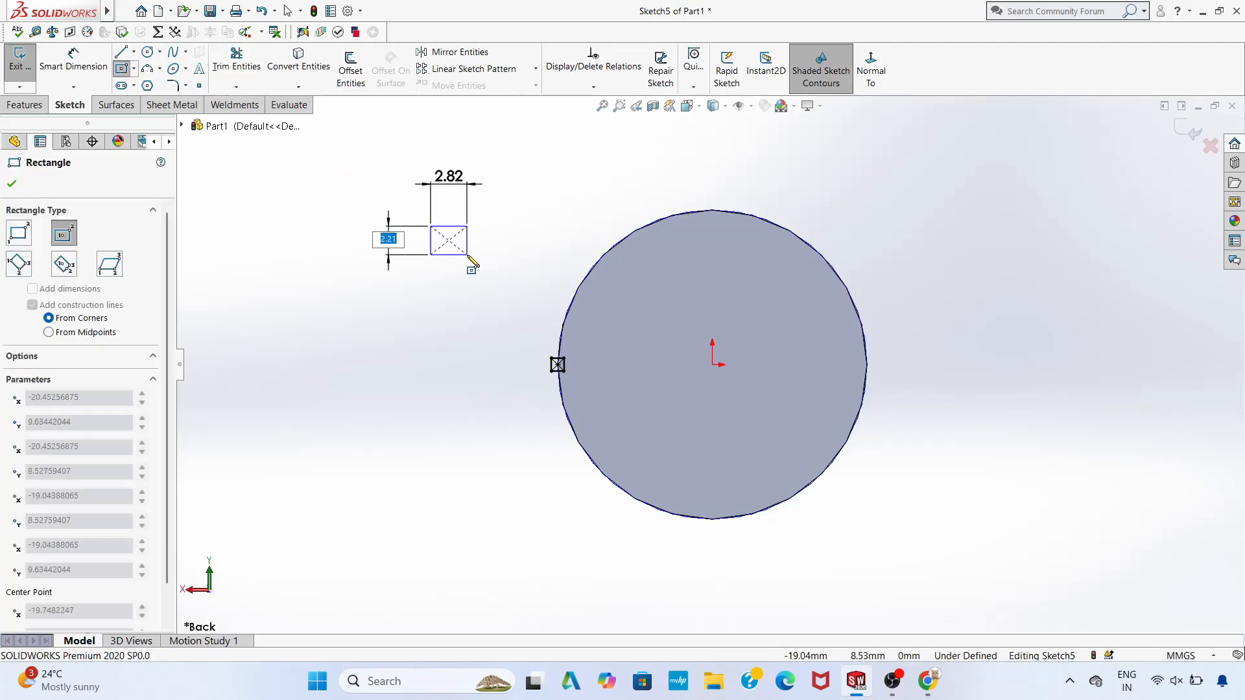
pyautogui.write('1')
pyautogui.press('Return')
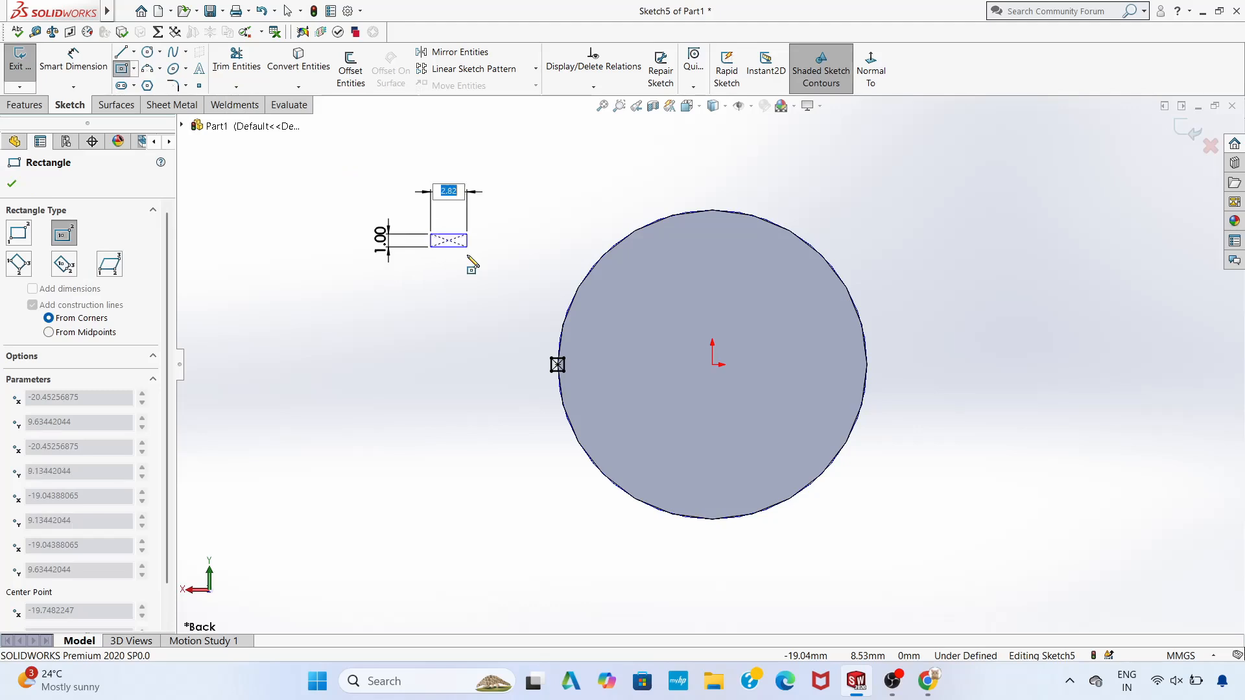
pyautogui.write('1')
pyautogui.press('Return')
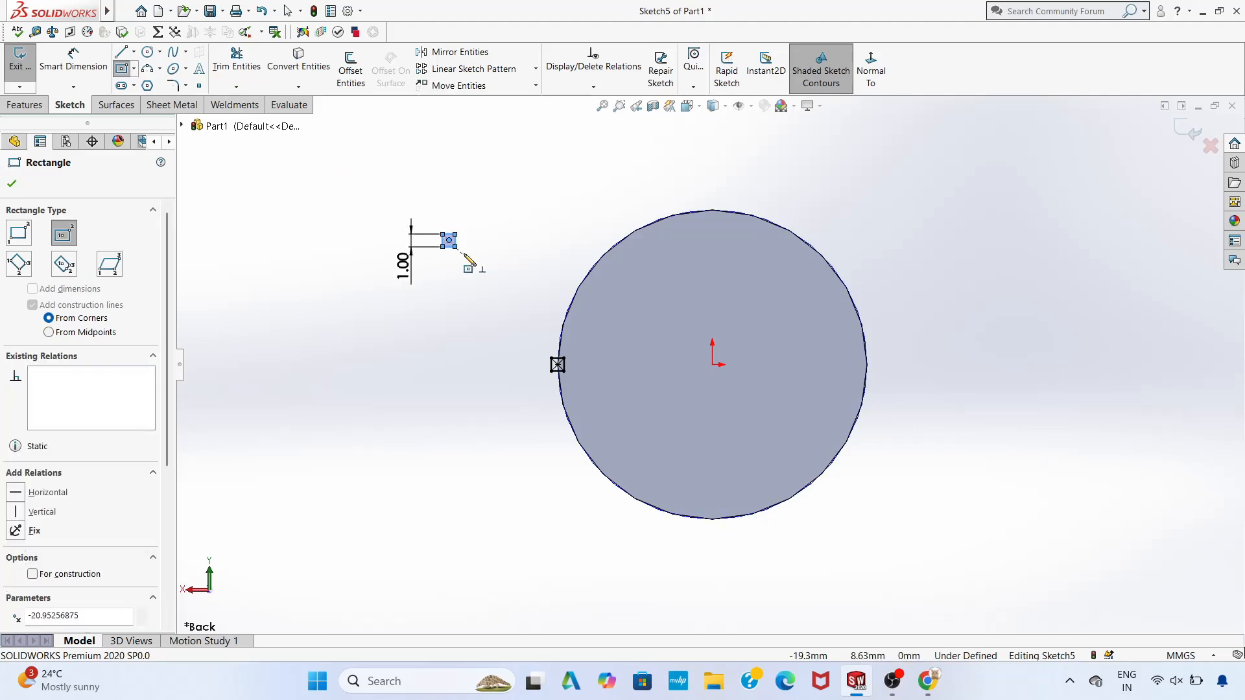
pyautogui.press('Escape')
# Try a Pierce relation between the new square's center point and the counterclockwise helix, and undo it
pyautogui.moveTo(417, 292); pyautogui.dragTo(428, 304, button='middle')
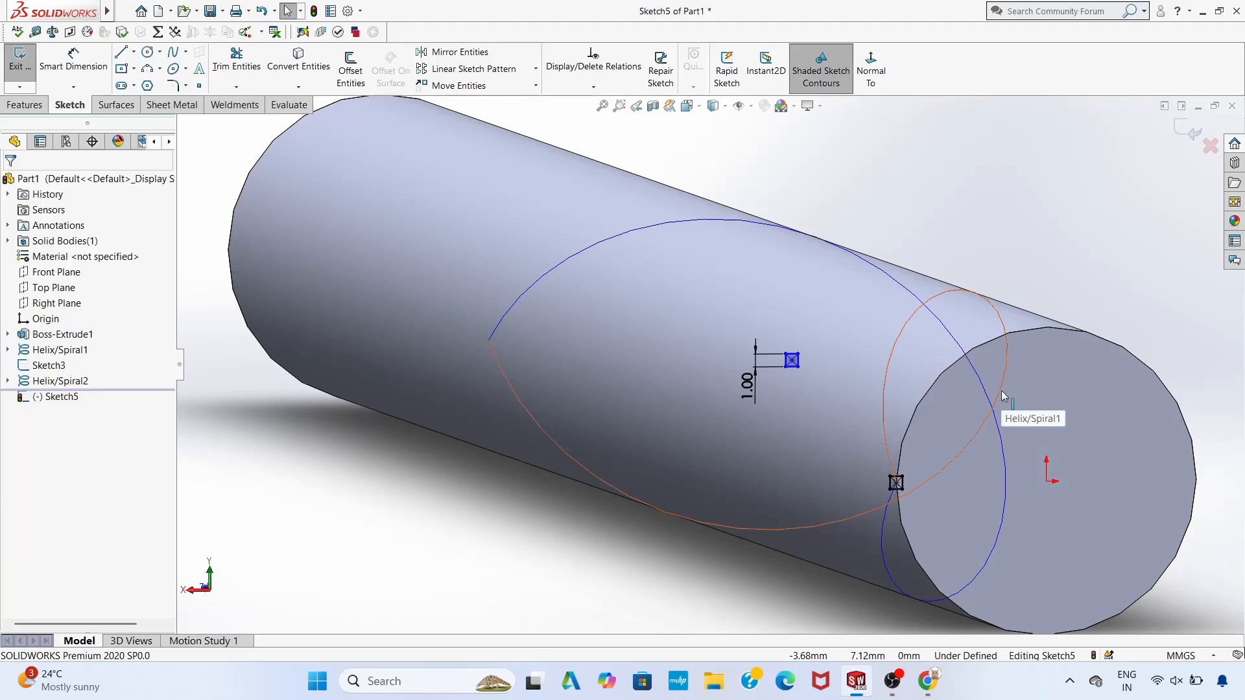
pyautogui.click(957, 346)
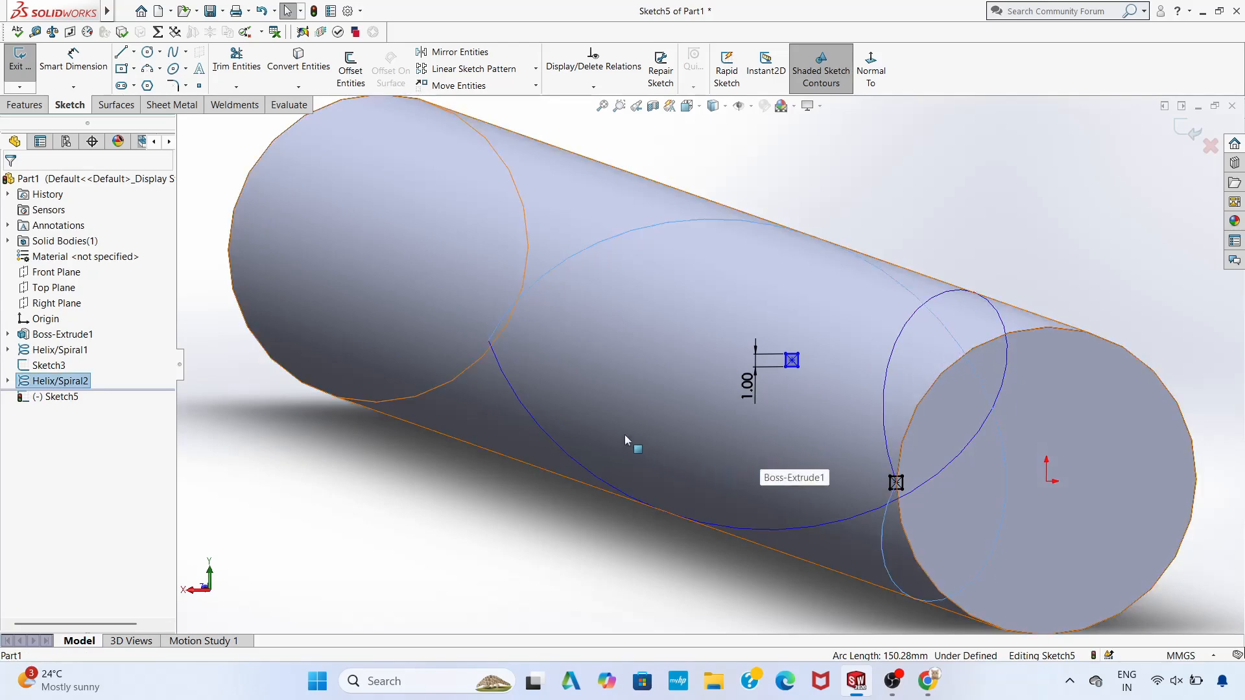
pyautogui.keyDown('ctrl'); pyautogui.click(791, 359); pyautogui.keyUp('ctrl')
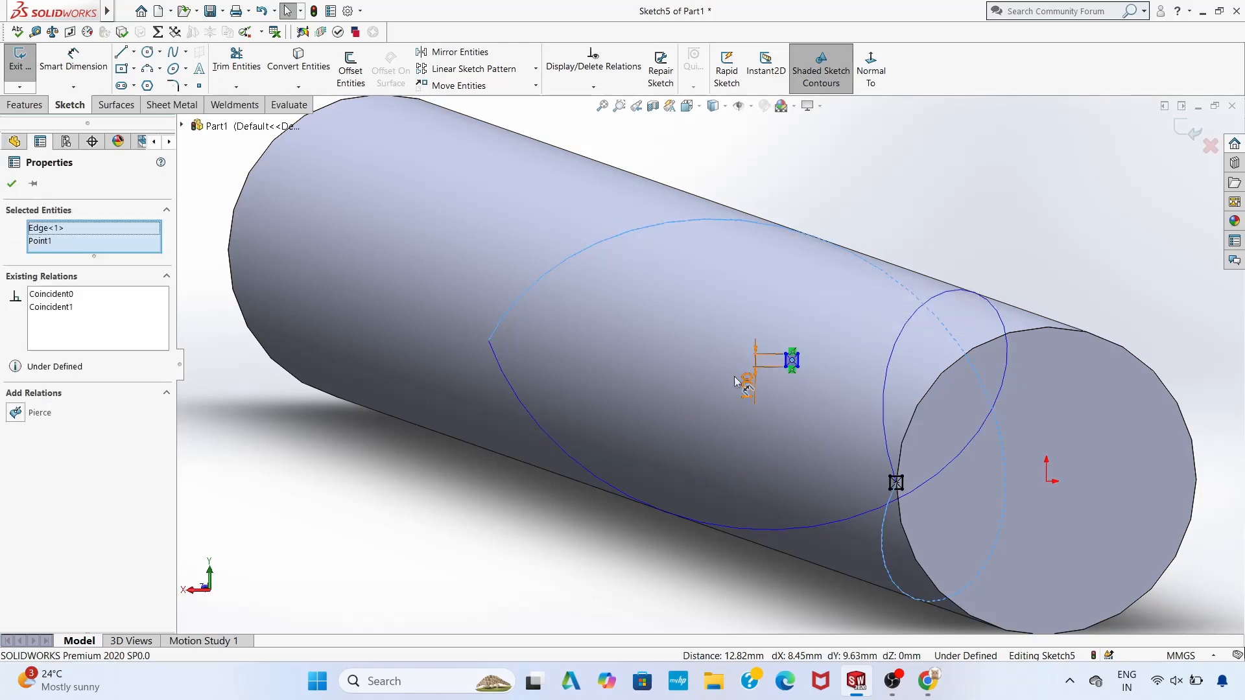
pyautogui.click(52, 416)
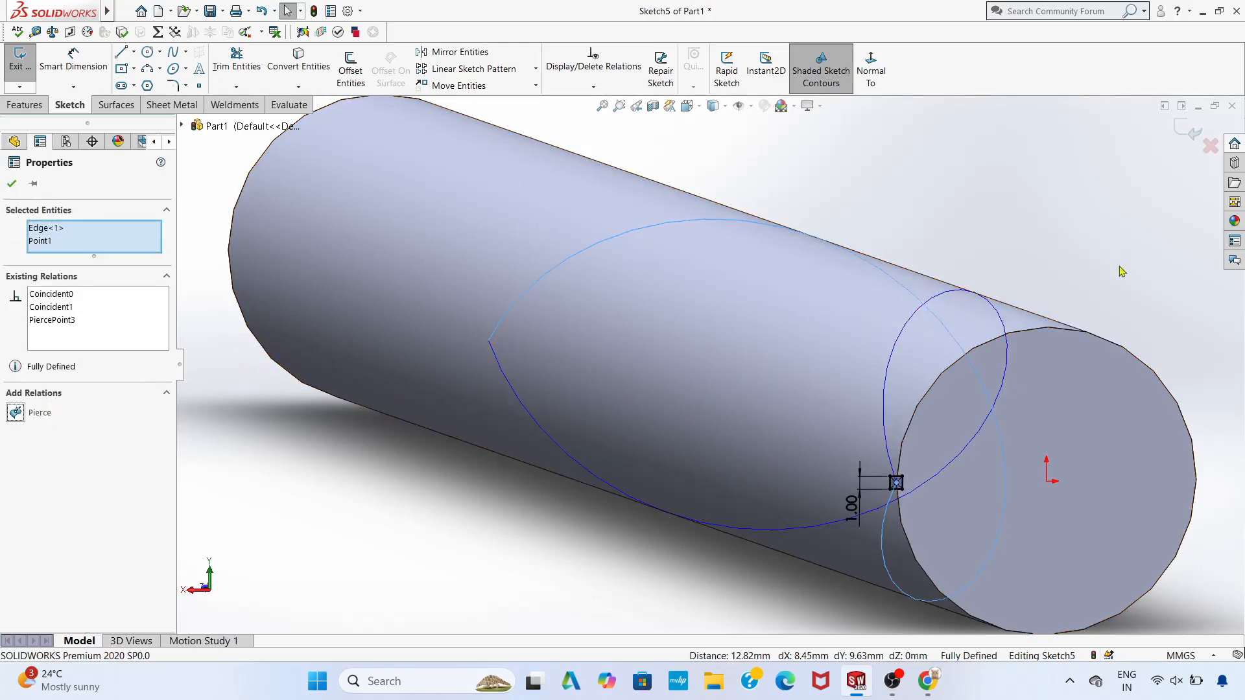
pyautogui.moveTo(1119, 266); pyautogui.dragTo(1100, 285, button='middle')
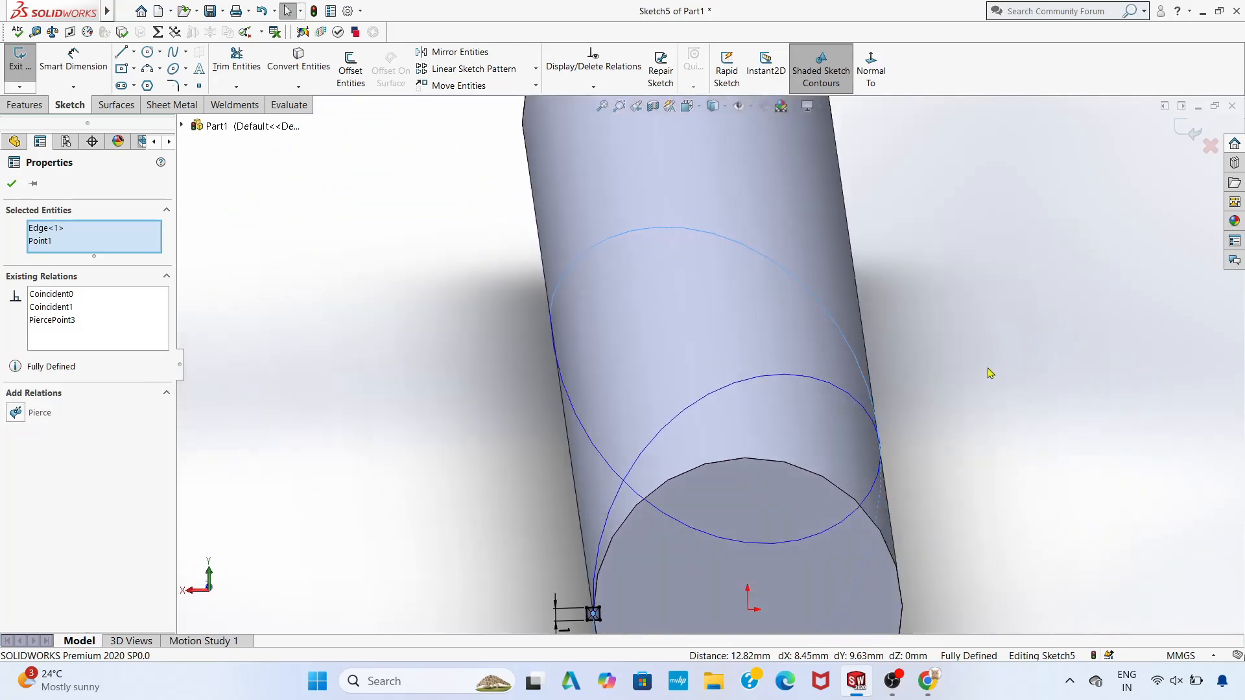
pyautogui.scroll(2, 988, 369)
pyautogui.moveTo(491, 483); pyautogui.dragTo(512, 453, button='middle')
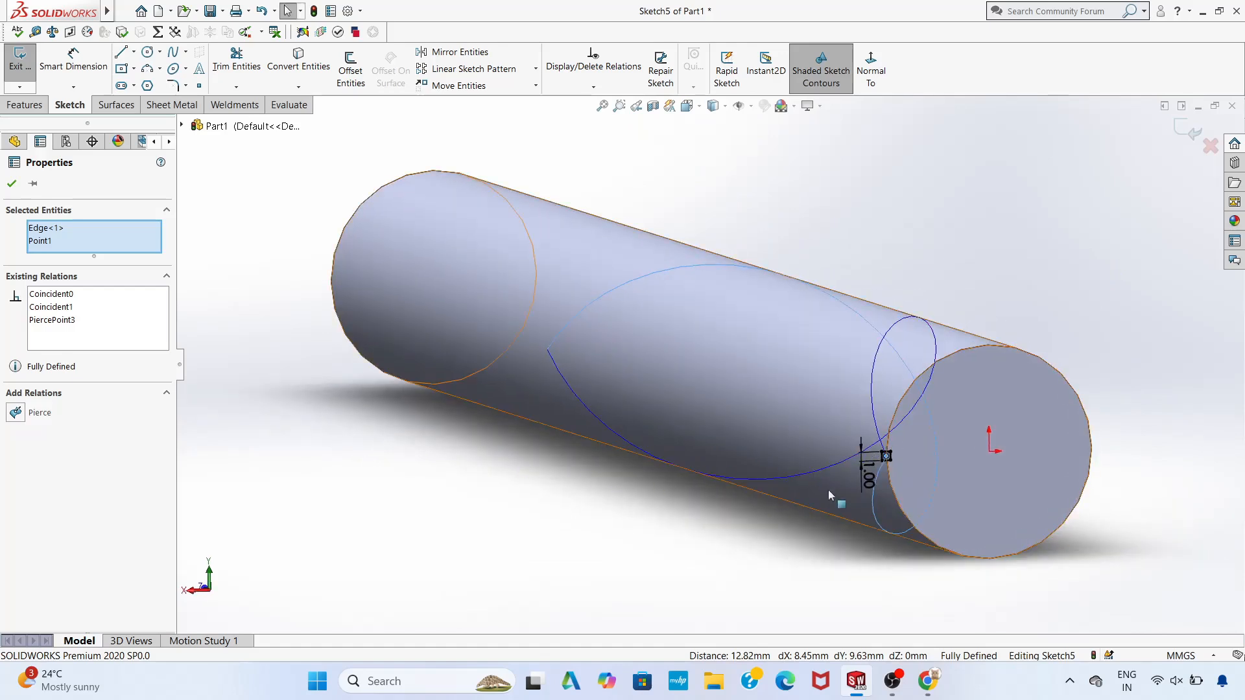
pyautogui.moveTo(835, 490); pyautogui.dragTo(681, 509, button='middle')
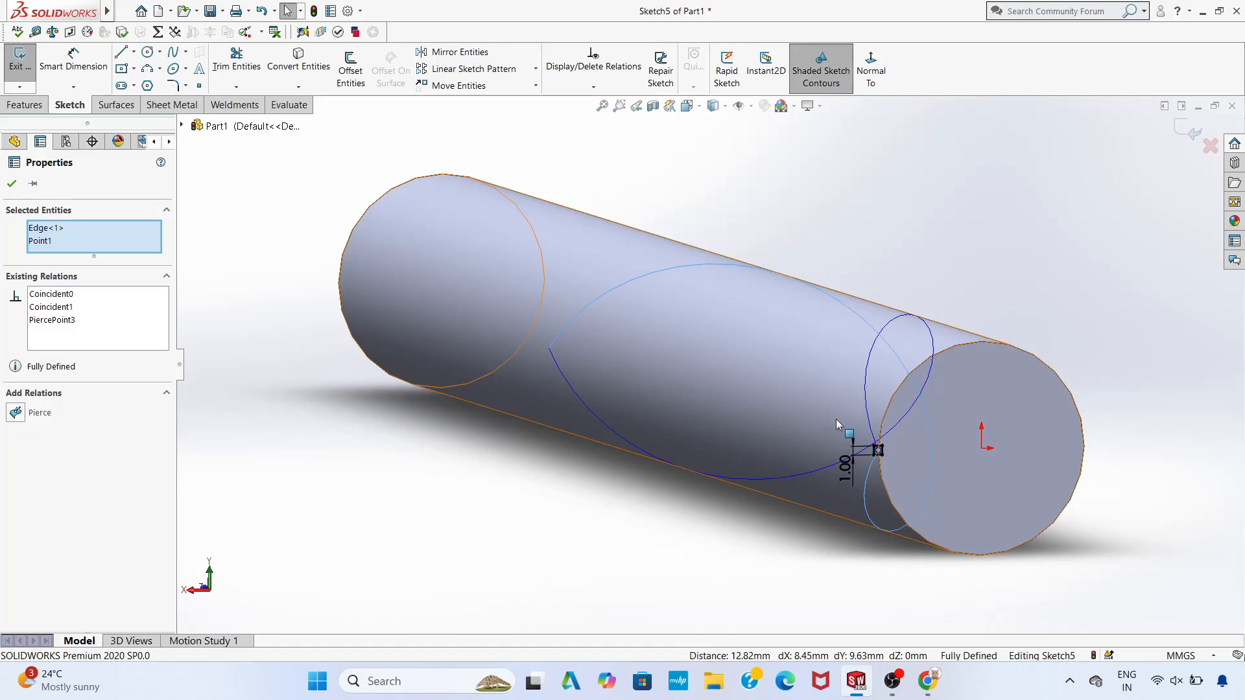
pyautogui.hotkey('ctrl', 'z')
pyautogui.press('Escape')
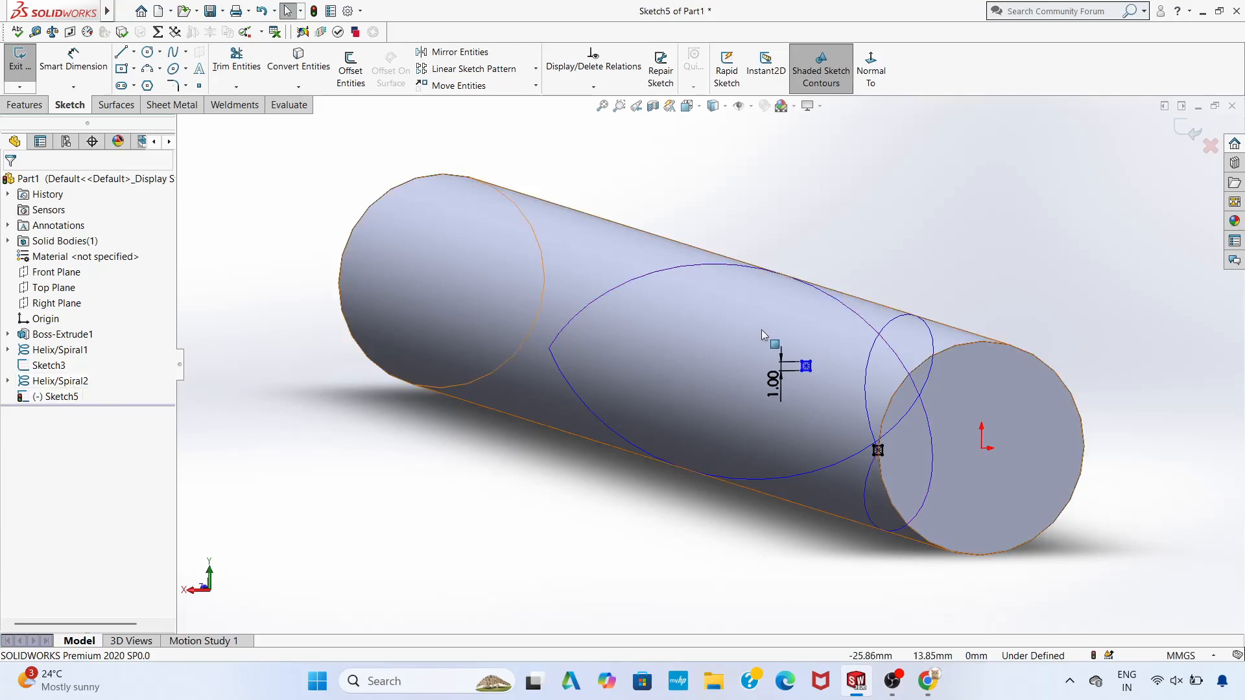
# Pierce the new square's center point to the counterclockwise helix and exit the sketch
pyautogui.click(857, 312)
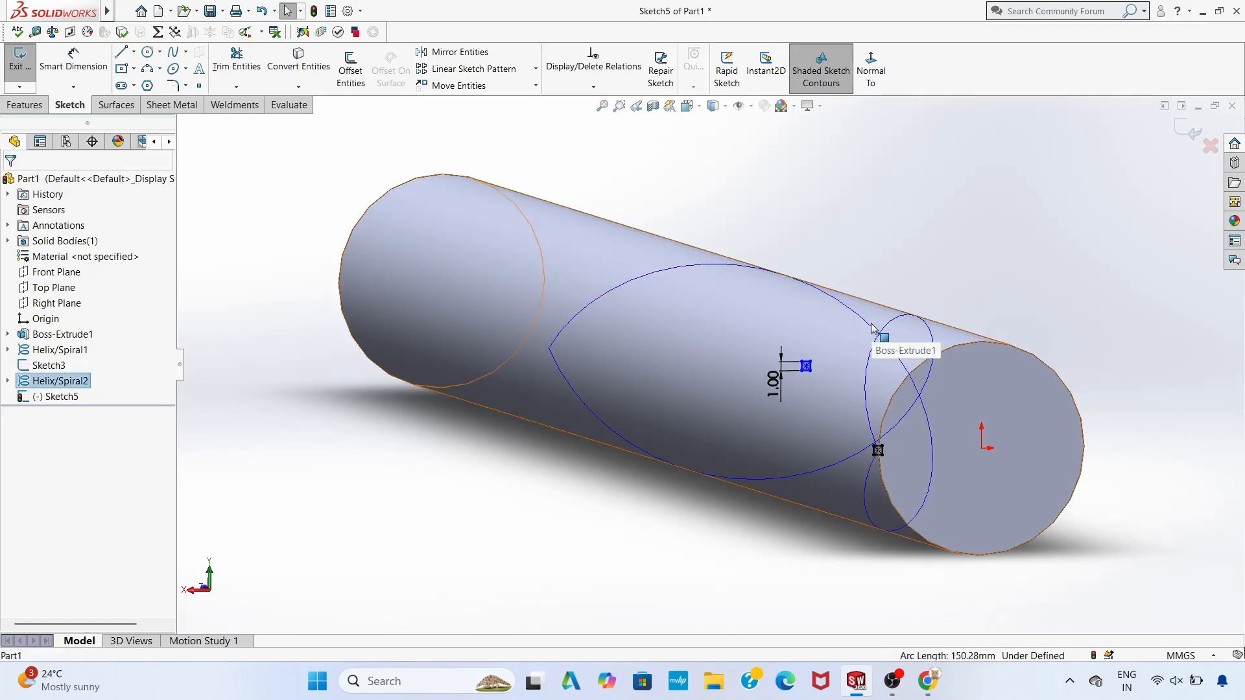
pyautogui.click(868, 329)
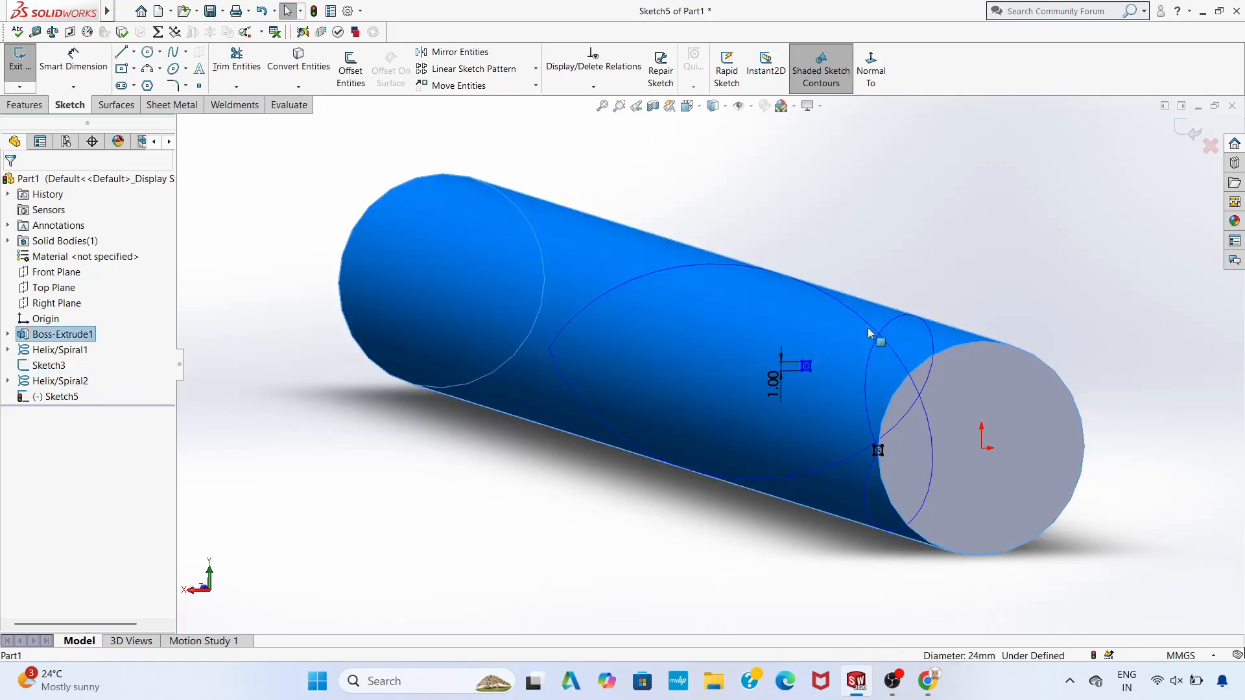
pyautogui.click(926, 287)
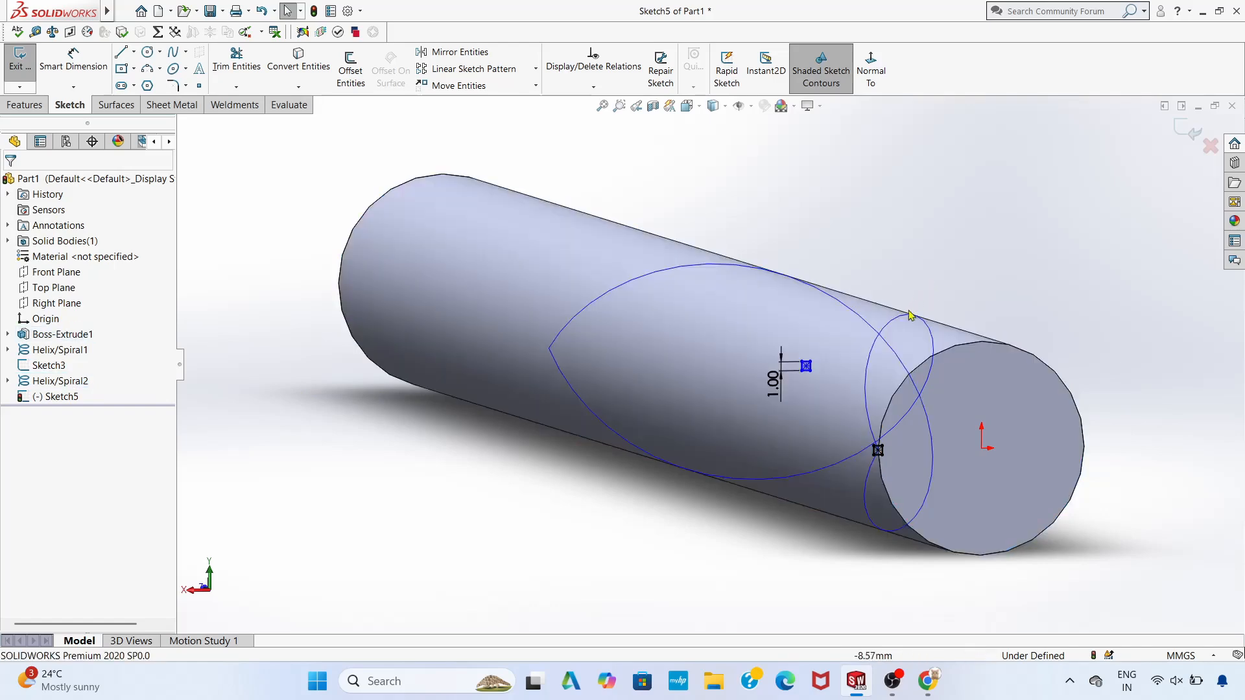
pyautogui.click(877, 335)
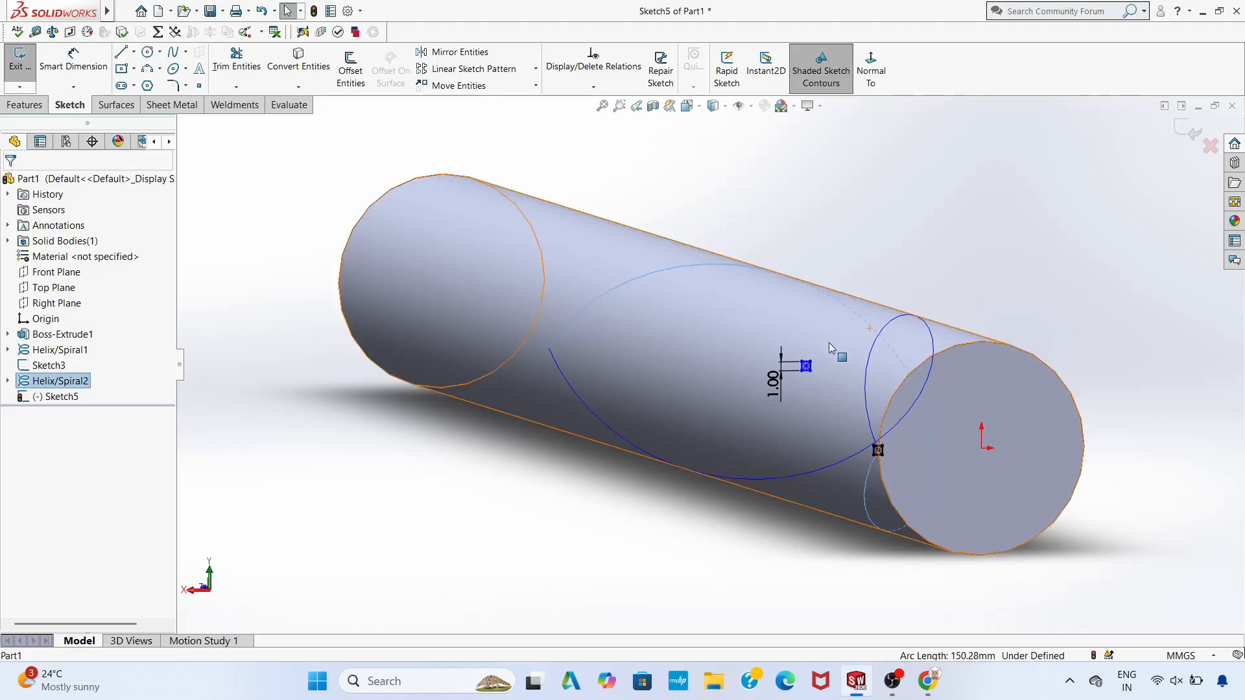
pyautogui.keyDown('ctrl'); pyautogui.click(806, 367); pyautogui.keyUp('ctrl')
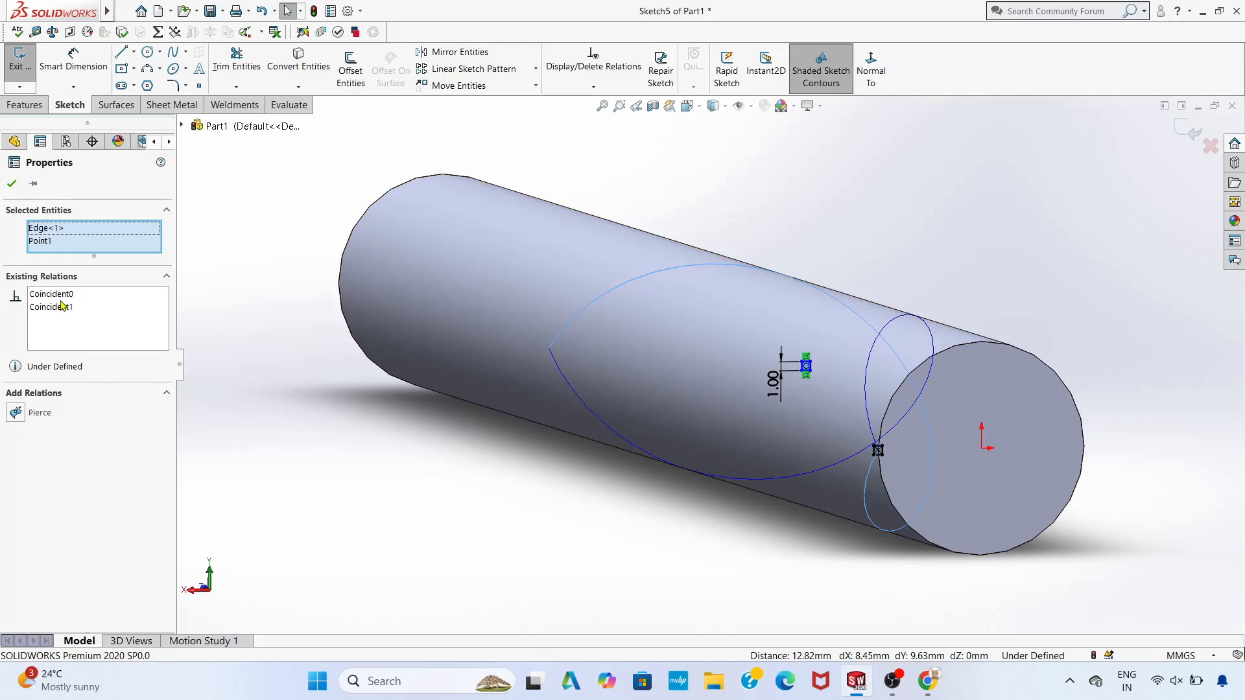
pyautogui.click(59, 296)
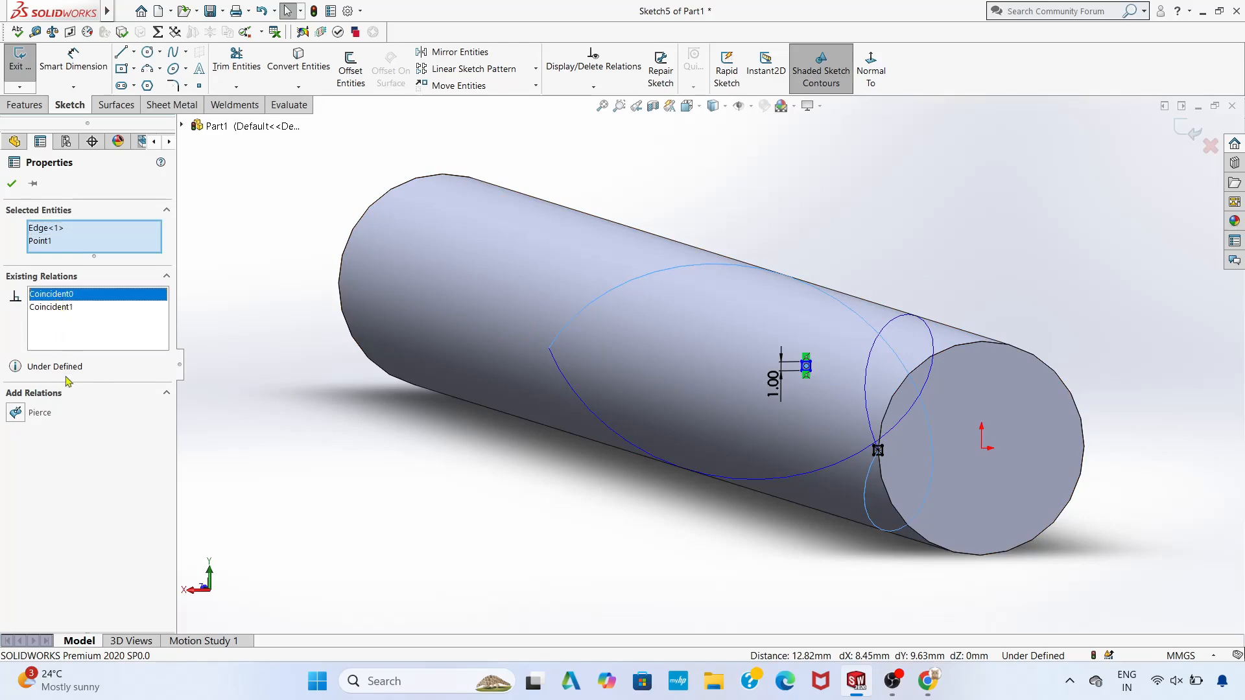
pyautogui.click(39, 413)
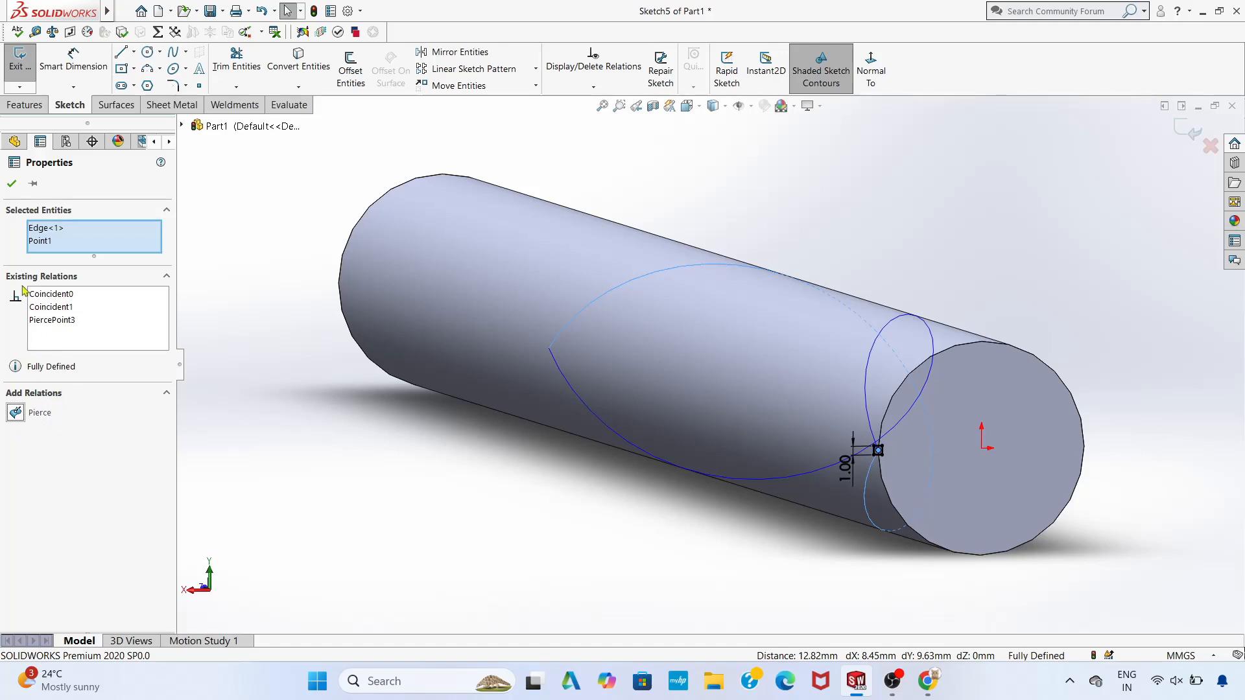
pyautogui.click(12, 184)
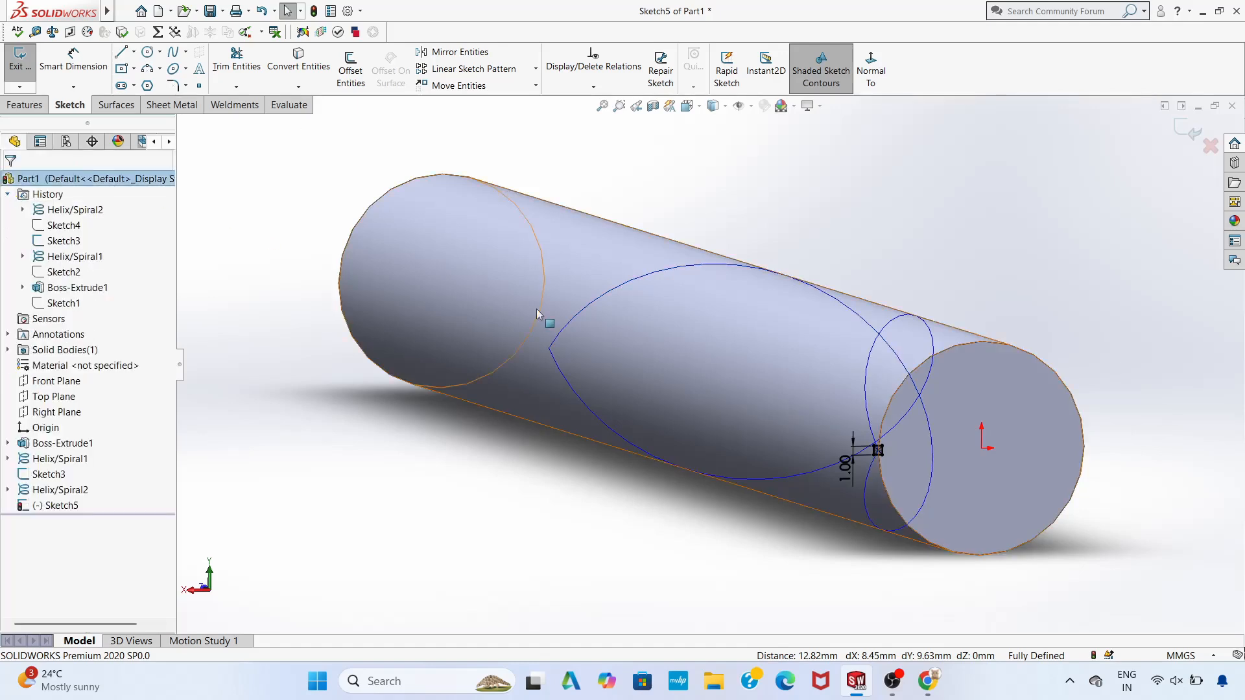
pyautogui.moveTo(699, 422)
pyautogui.mouseDown(button='middle')
pyautogui.moveTo(900, 358)
pyautogui.moveTo(917, 316)
pyautogui.moveTo(866, 389)
pyautogui.mouseUp(button='middle')
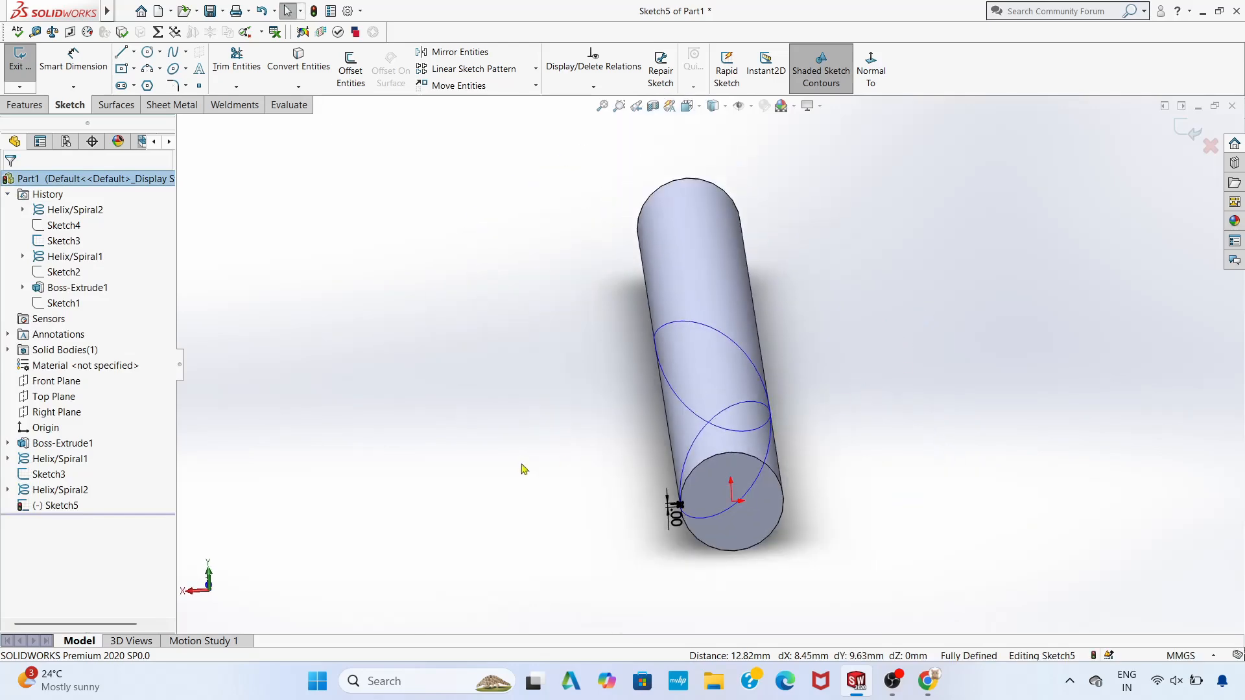
pyautogui.moveTo(524, 444); pyautogui.dragTo(528, 418, button='middle')
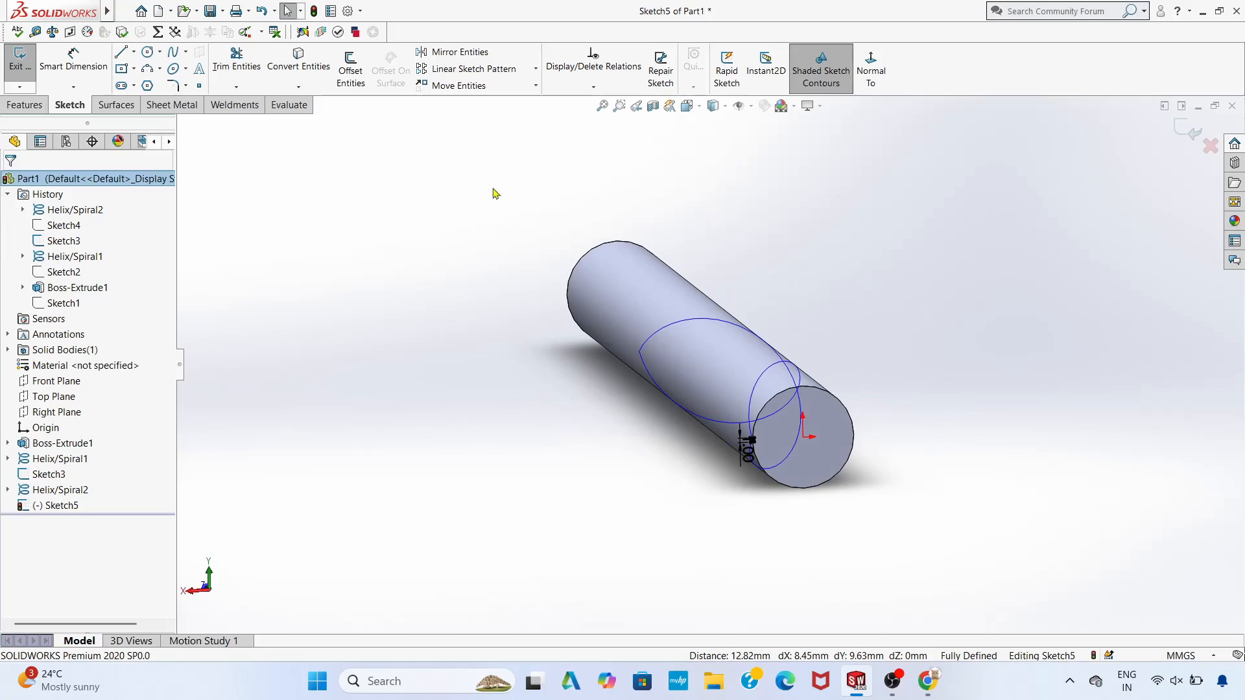
pyautogui.click(1189, 129)
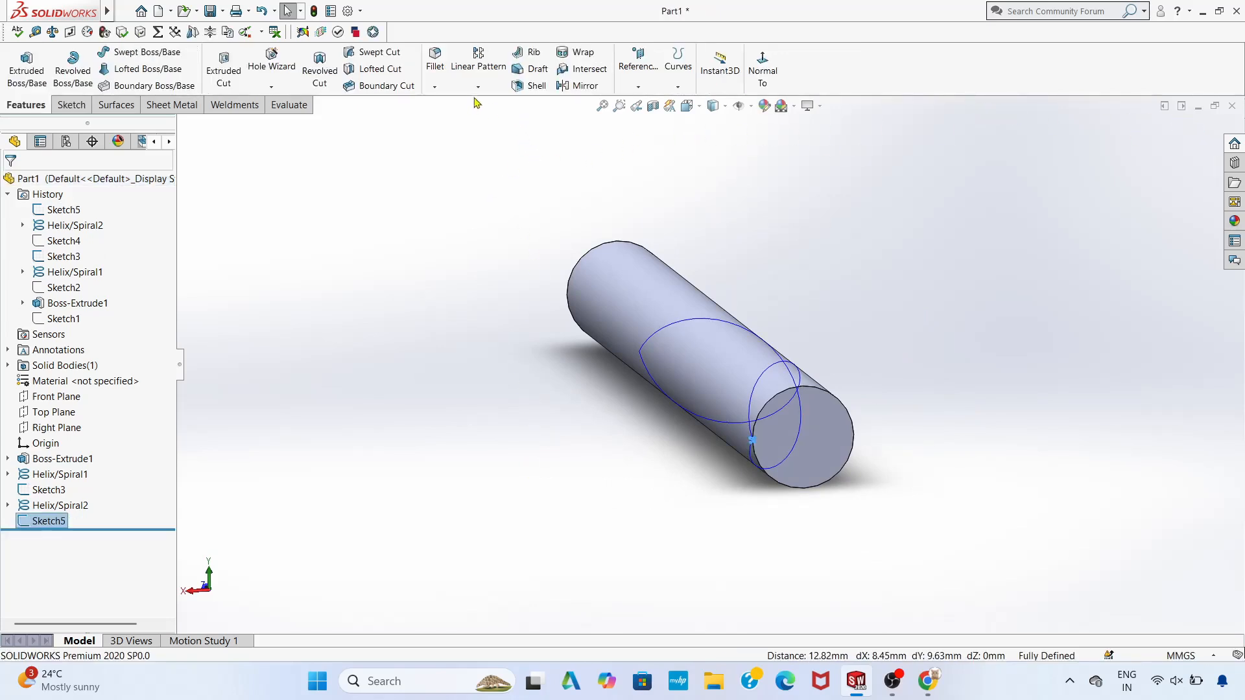
# Create a swept boss from the newest square sketch along the clockwise helix, Helix/Spiral1
pyautogui.click(167, 57)
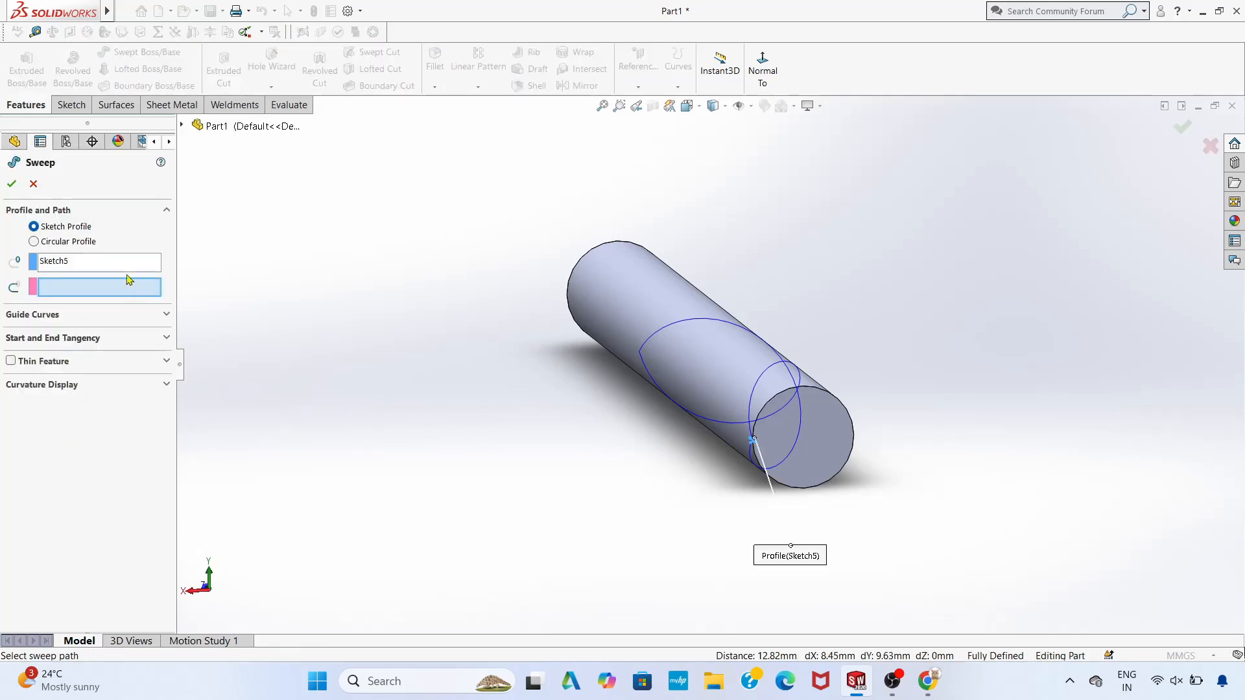
pyautogui.click(764, 378)
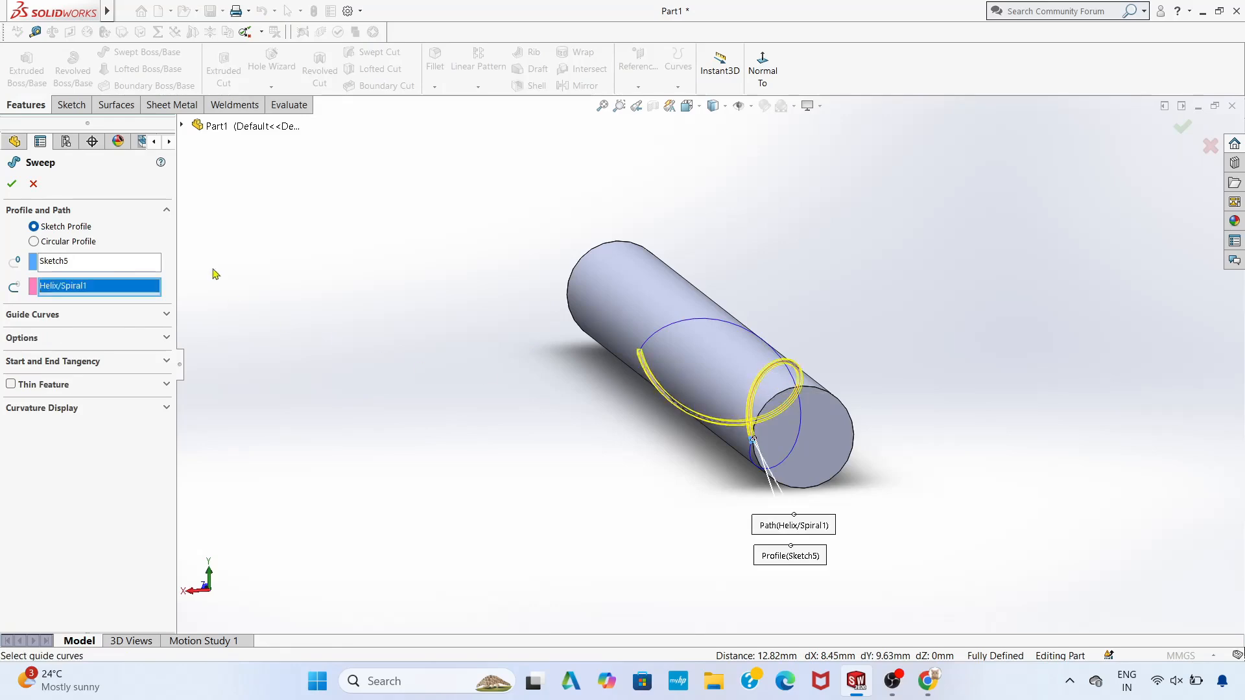
pyautogui.click(12, 184)
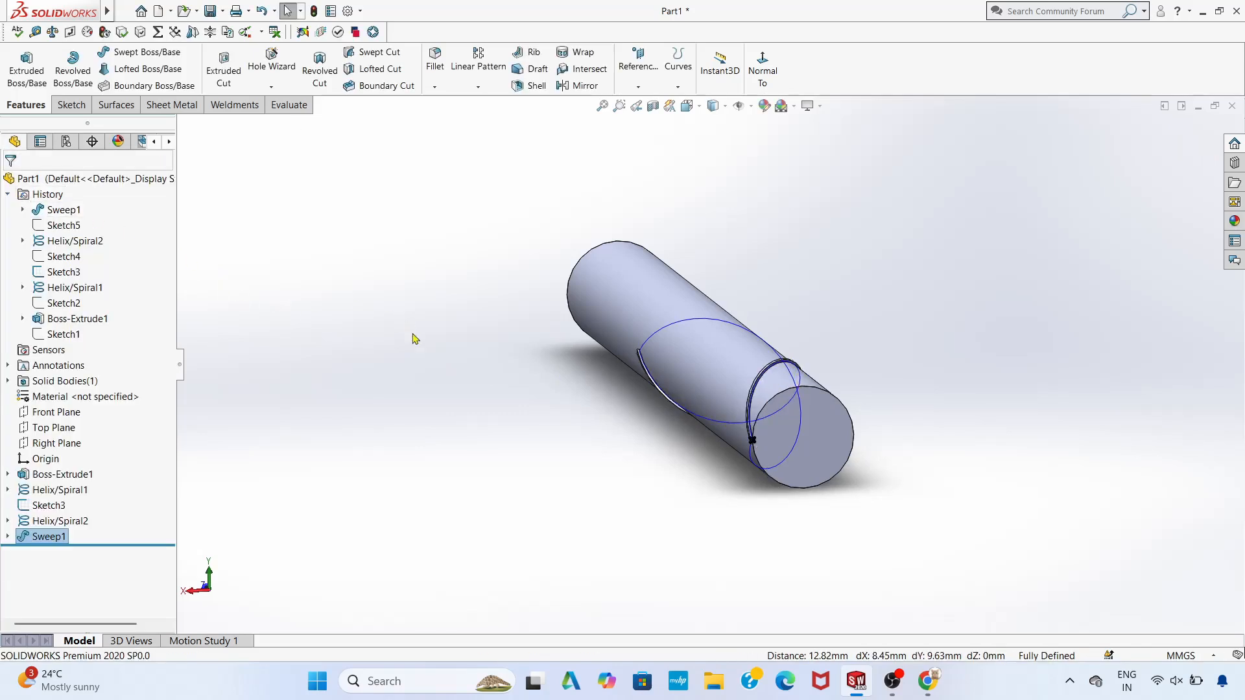
# Pattern the swept rib circularly around the cylindrical face with 14 equally spaced instances over 360 degrees
pyautogui.moveTo(448, 371); pyautogui.dragTo(469, 366, button='middle')
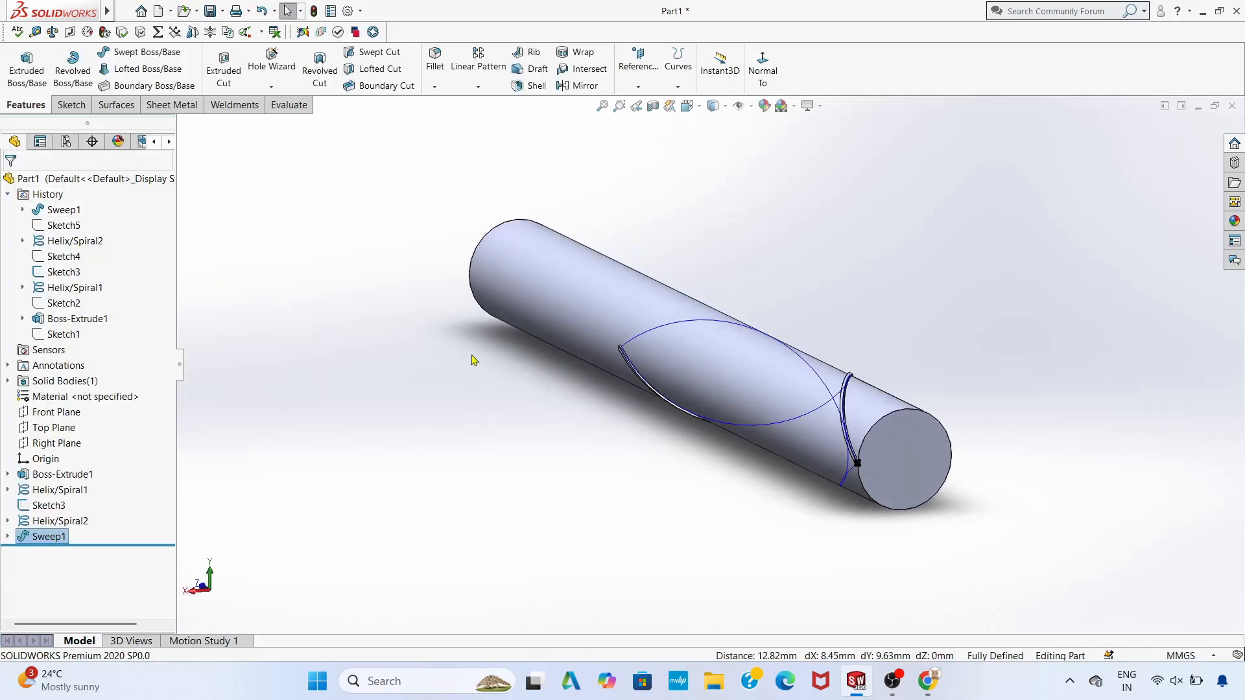
pyautogui.moveTo(800, 491); pyautogui.dragTo(456, 385, button='middle')
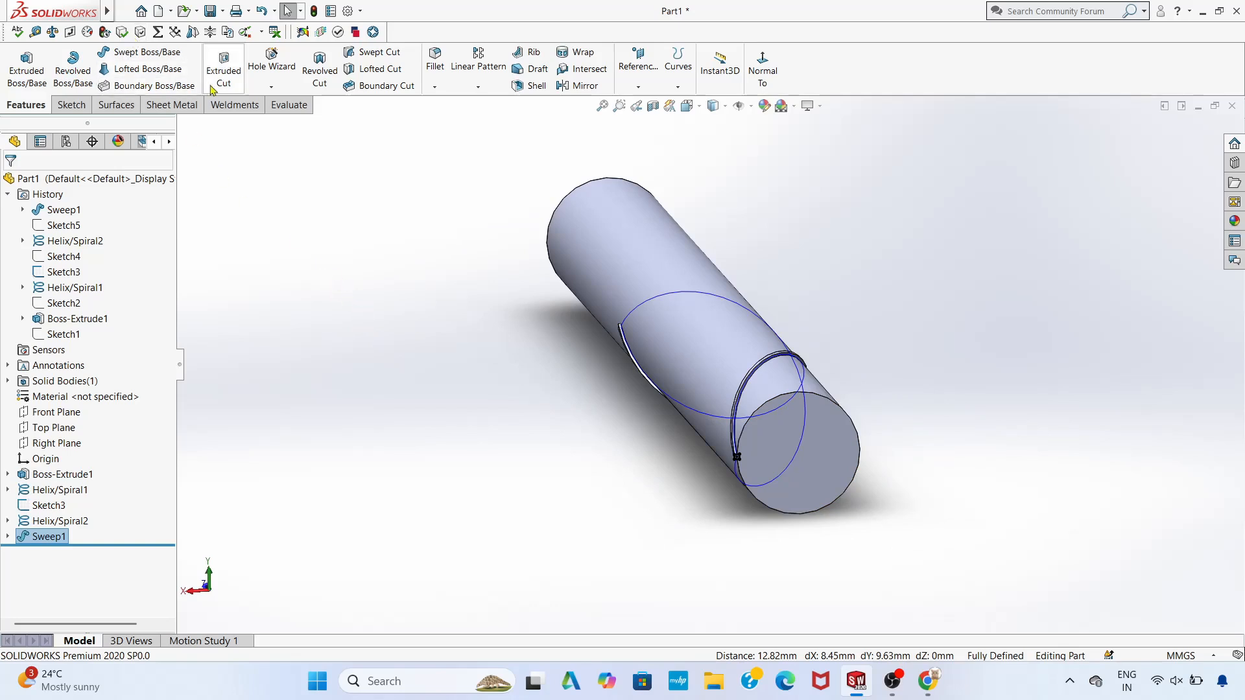
pyautogui.click(478, 89)
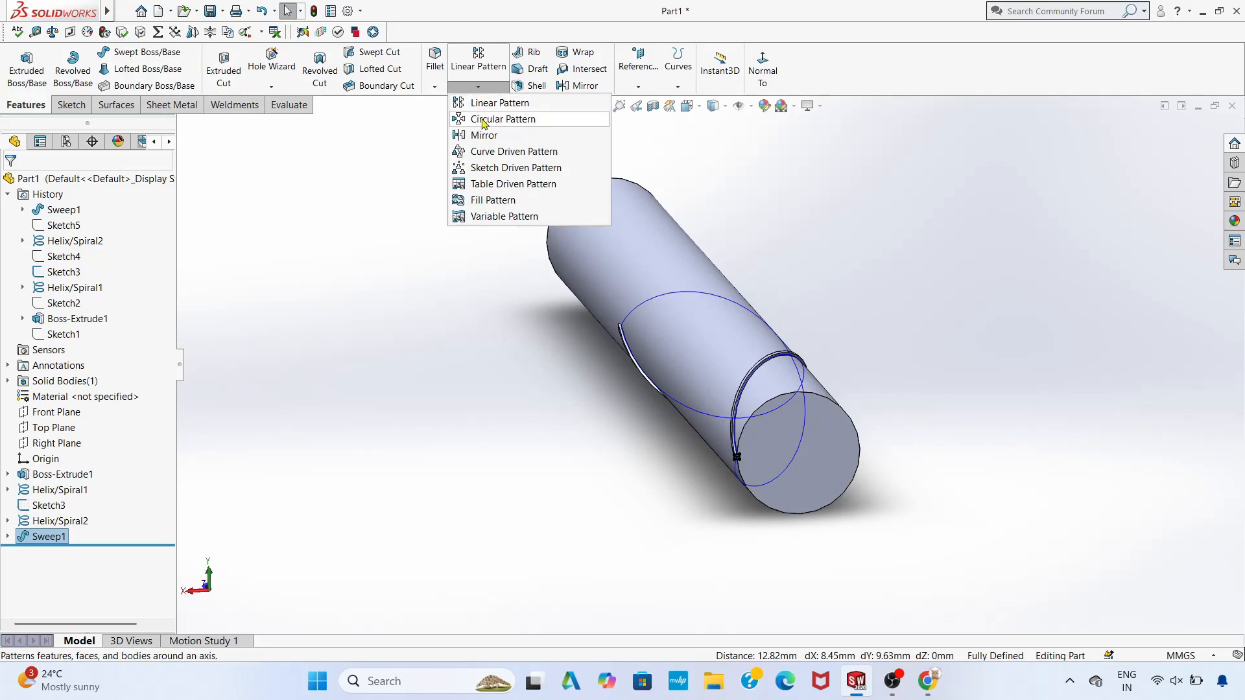
pyautogui.click(503, 119)
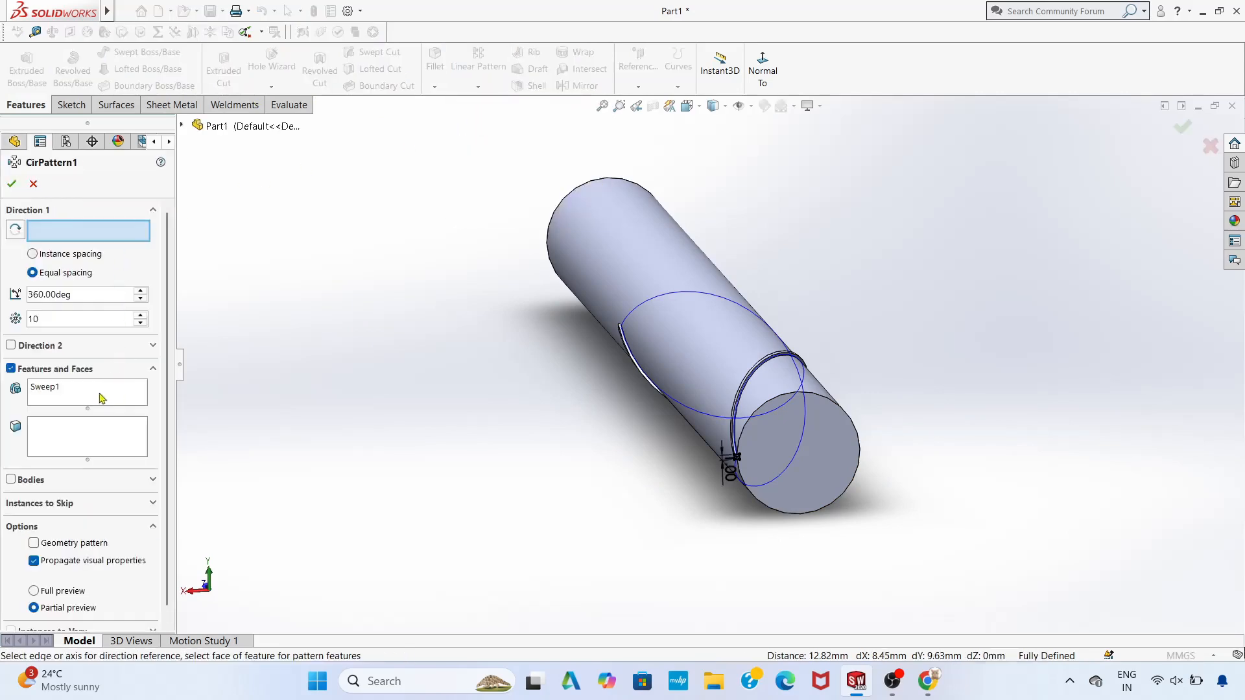
pyautogui.click(611, 277)
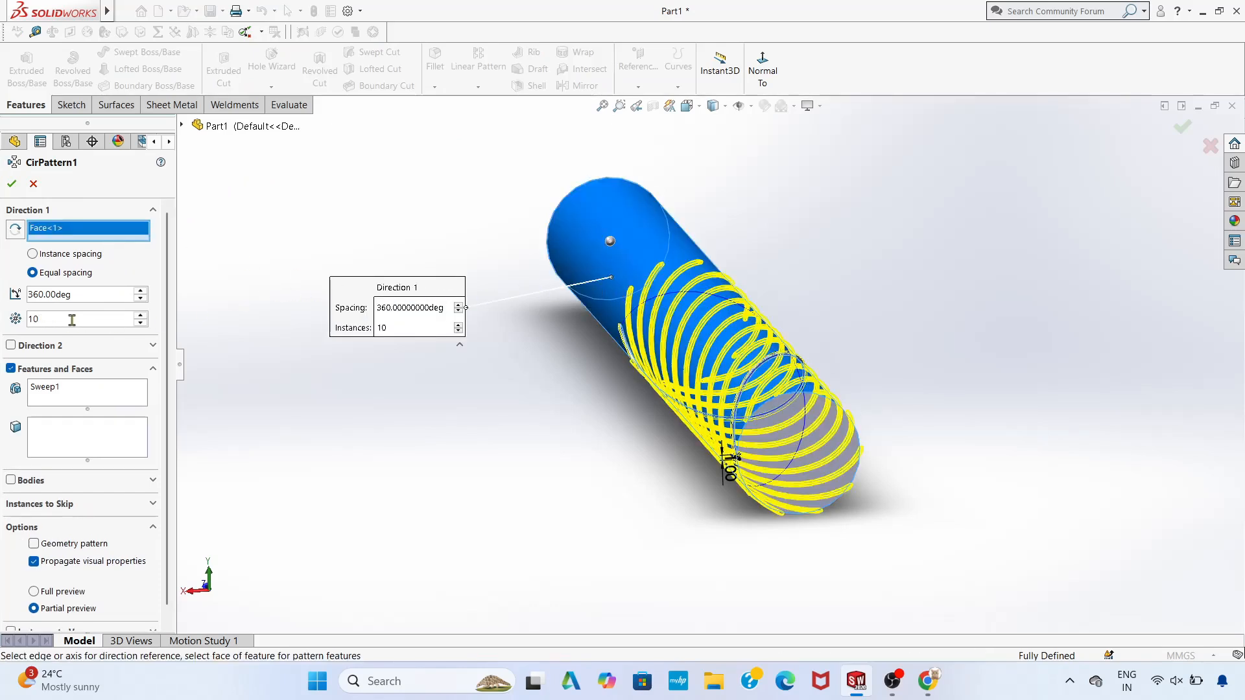
pyautogui.click(141, 316)
pyautogui.click(141, 316)
pyautogui.click(141, 316)
pyautogui.click(141, 316)
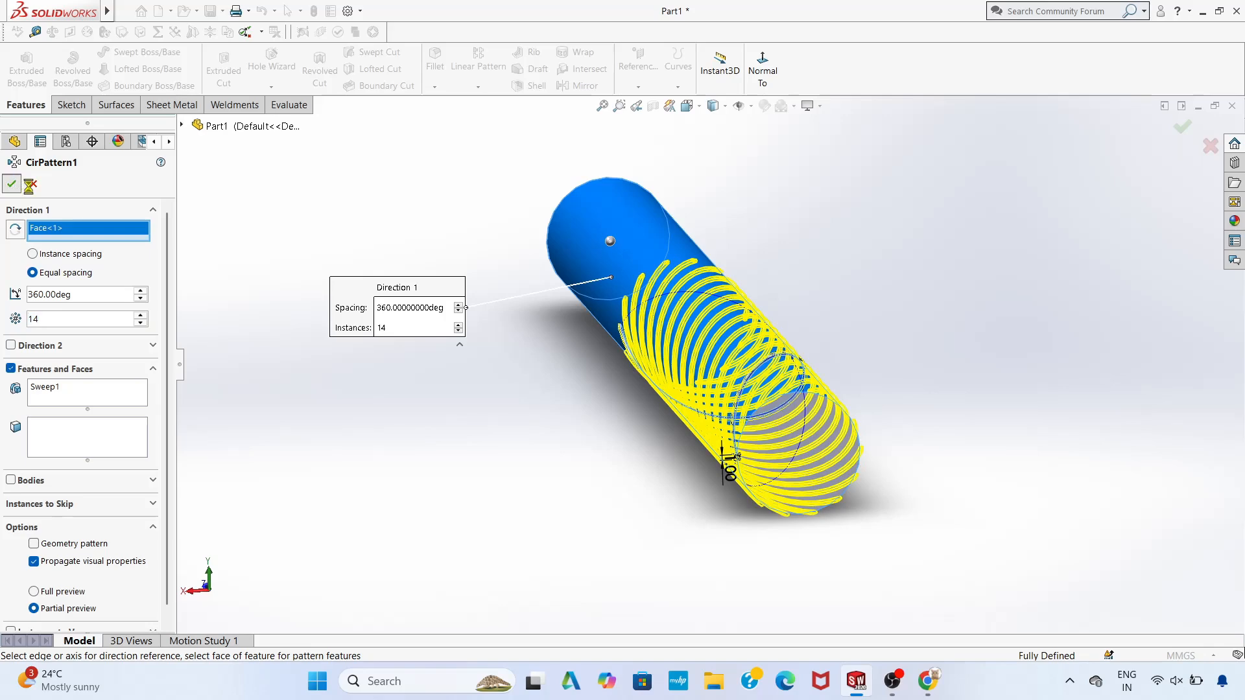
pyautogui.click(12, 184)
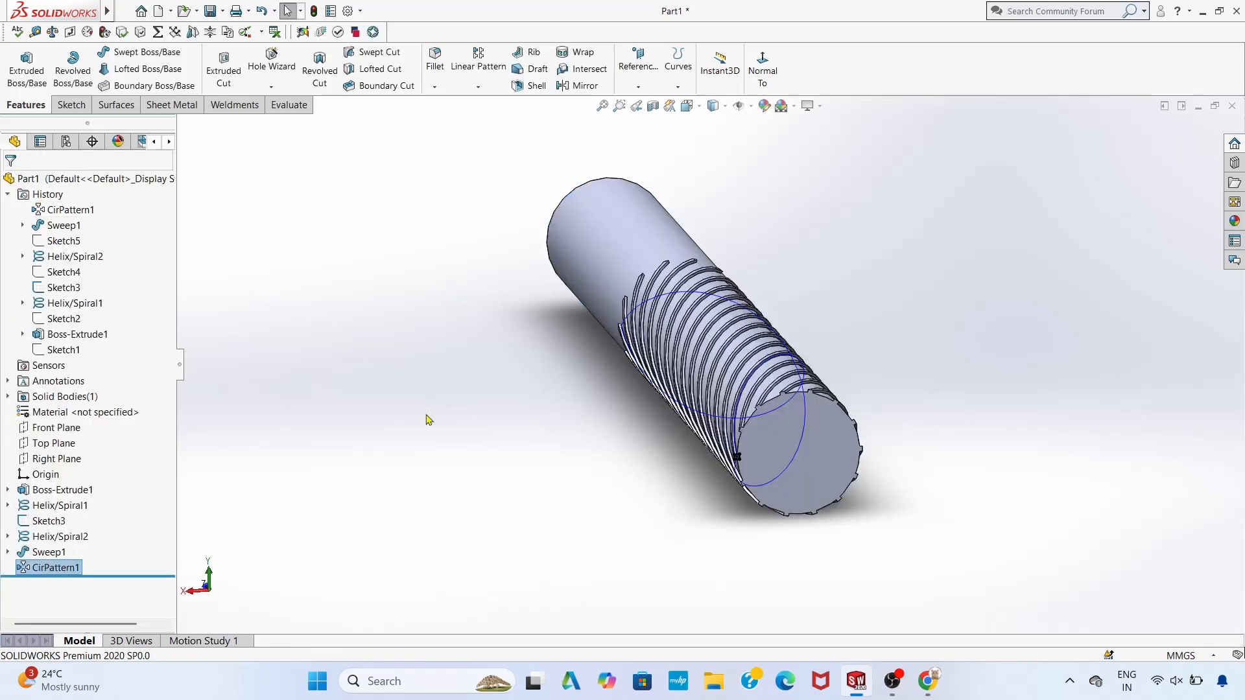
# Inspect the patterned ribs up close and delete the circular pattern feature
pyautogui.scroll(1, 423, 438)
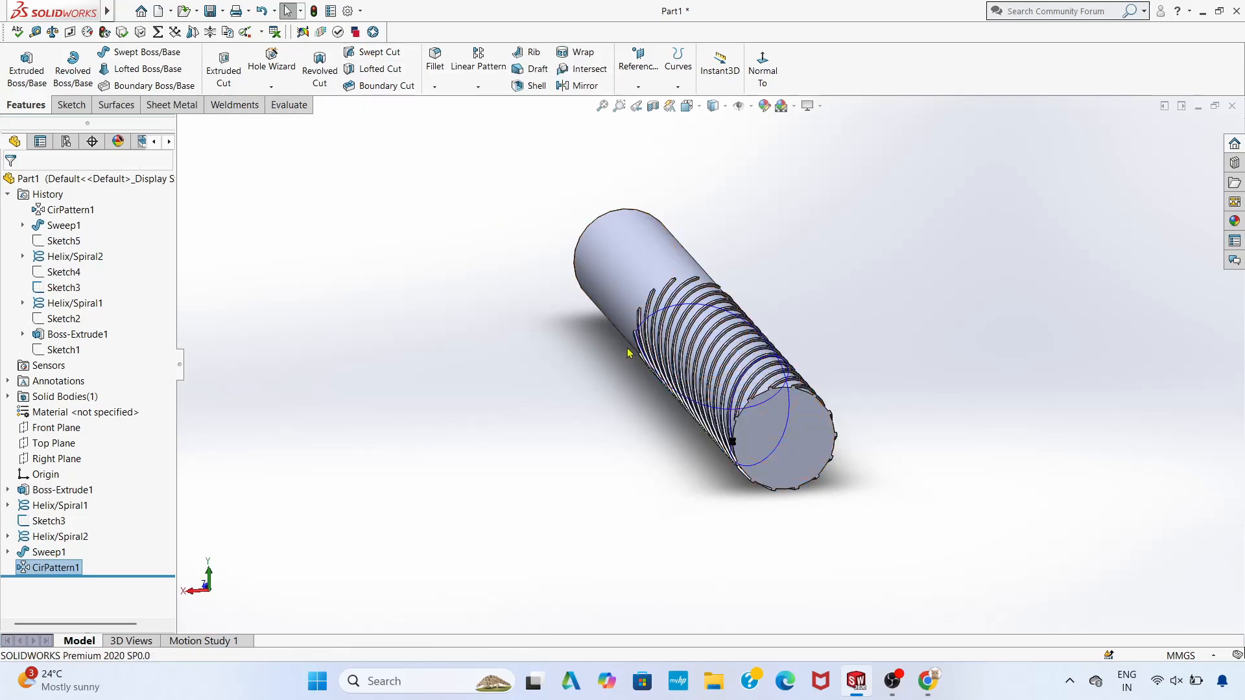
pyautogui.scroll(-5, 687, 369)
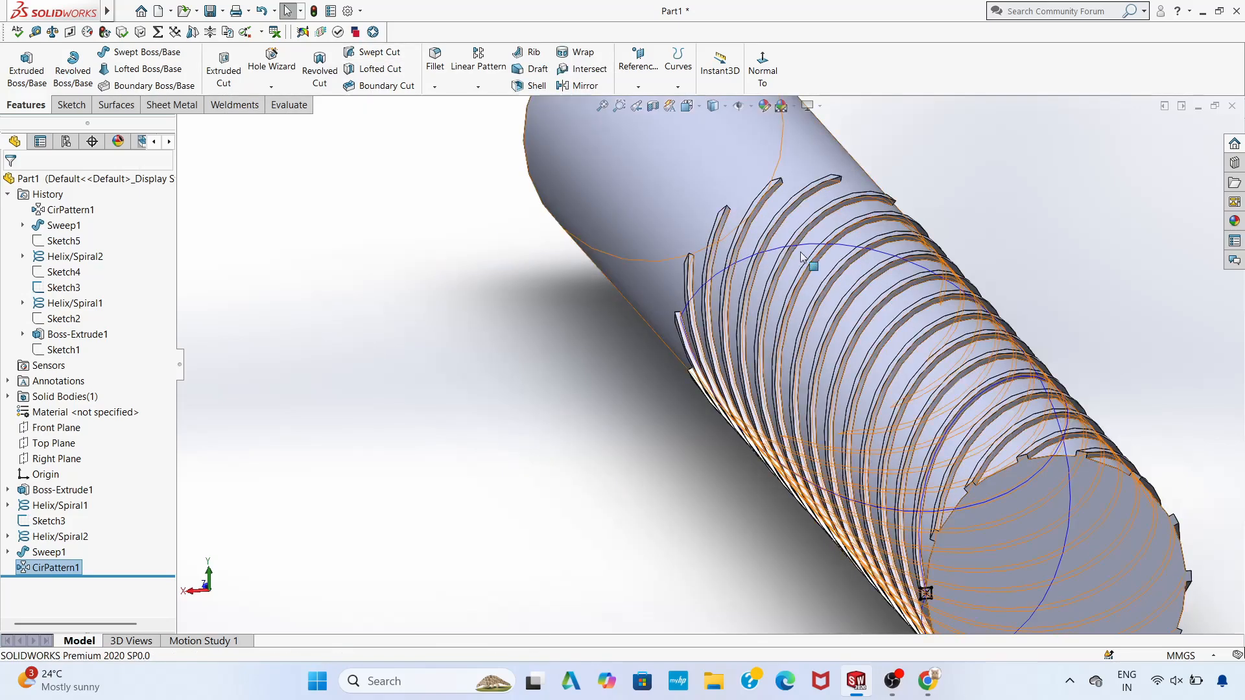
pyautogui.scroll(-4, 817, 272)
pyautogui.scroll(8, 816, 270)
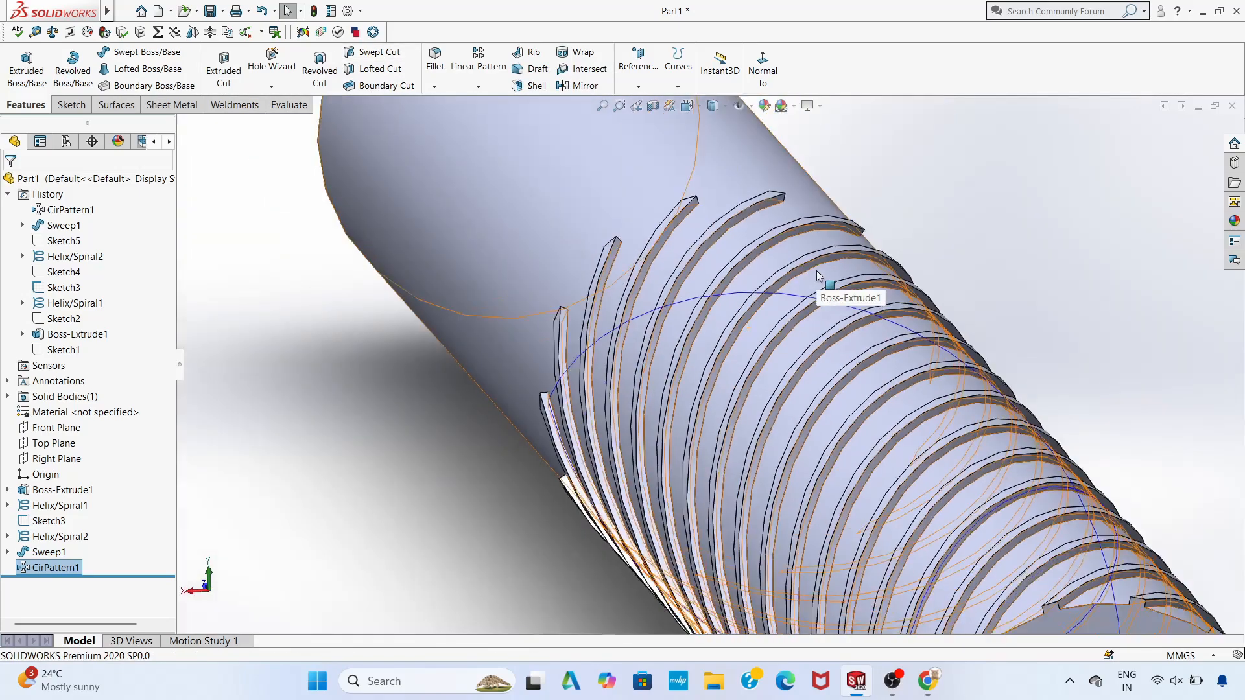
pyautogui.scroll(-3, 763, 444)
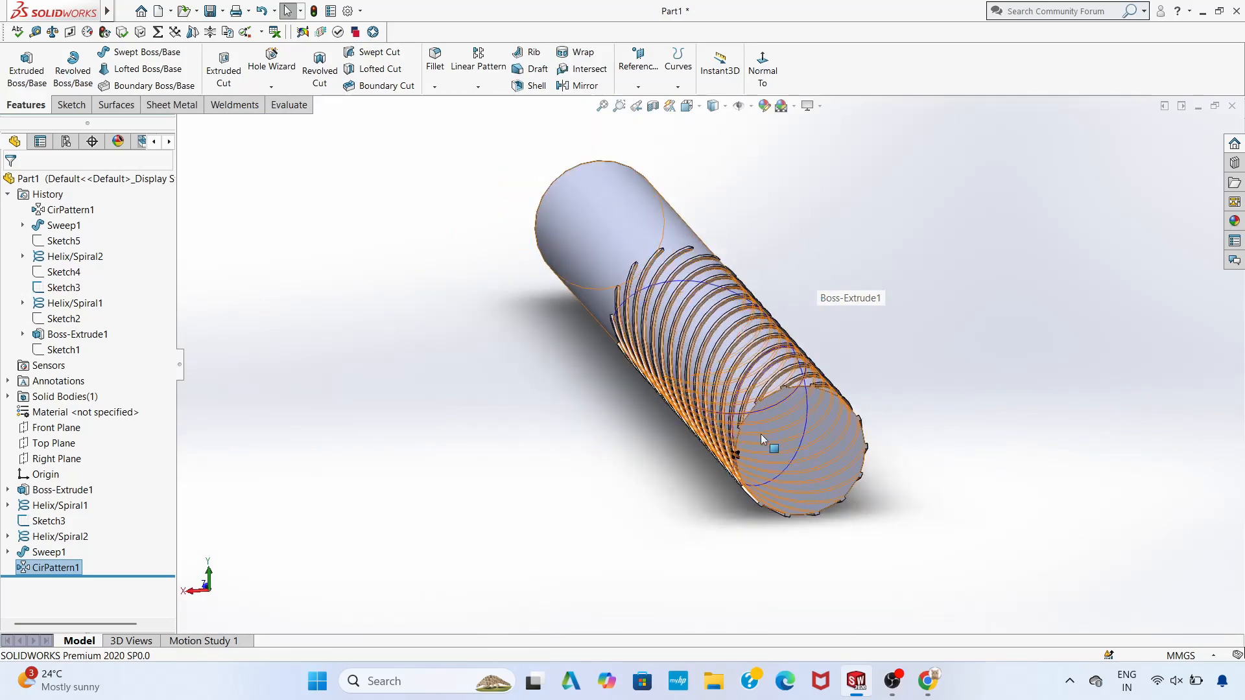
pyautogui.scroll(3, 761, 433)
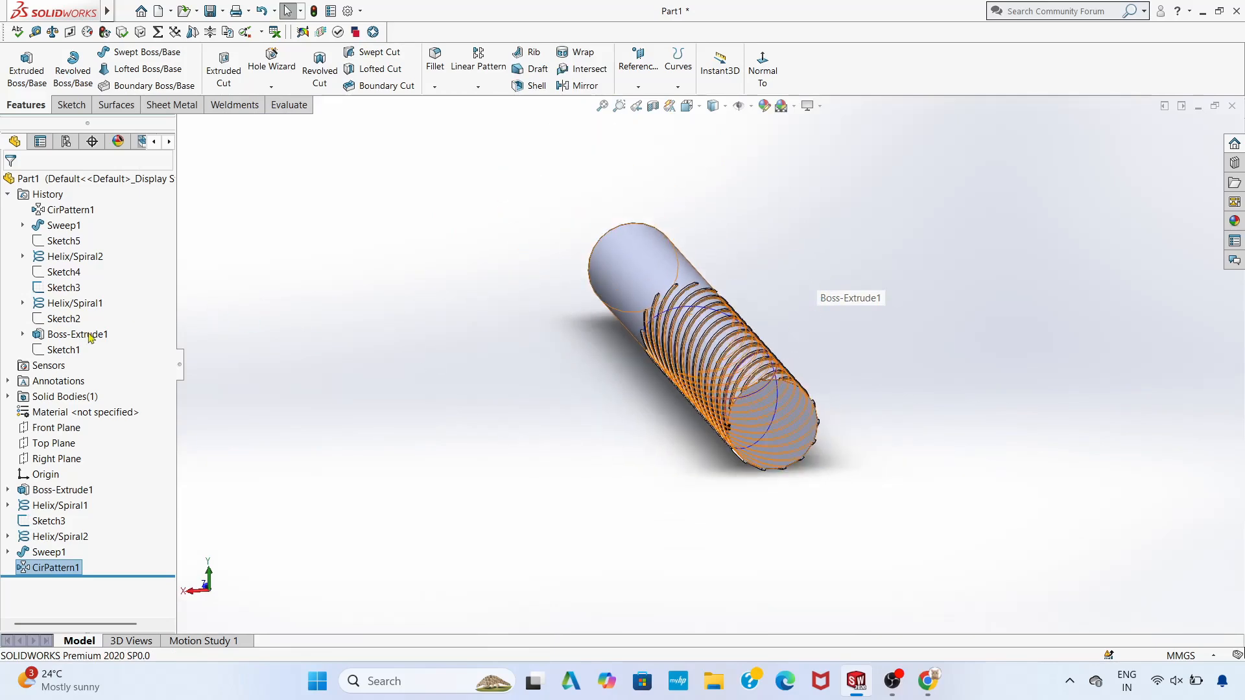
pyautogui.rightClick(73, 570)
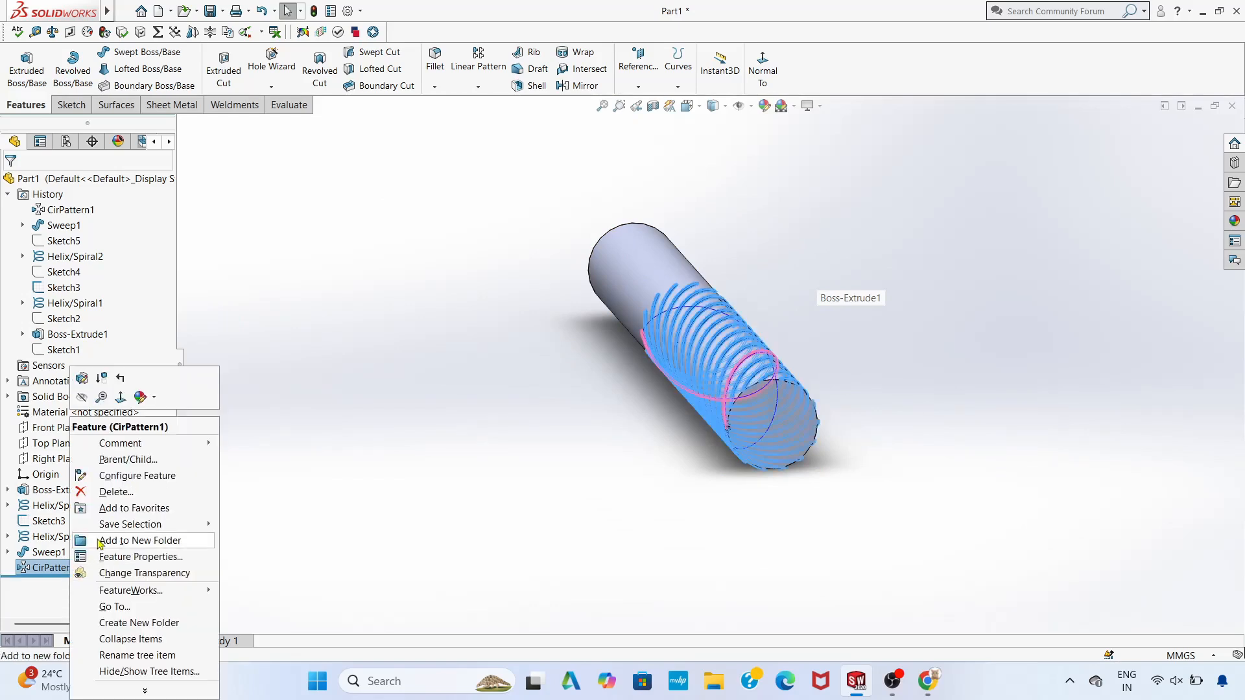
pyautogui.click(112, 492)
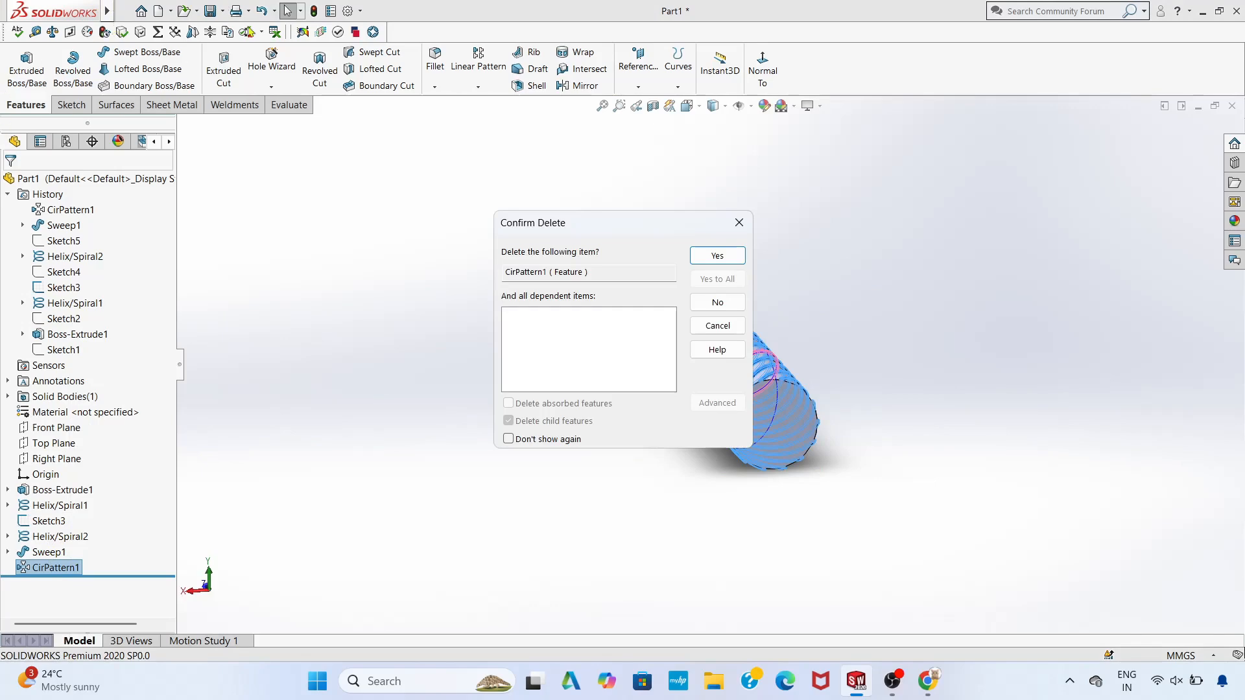
pyautogui.click(716, 255)
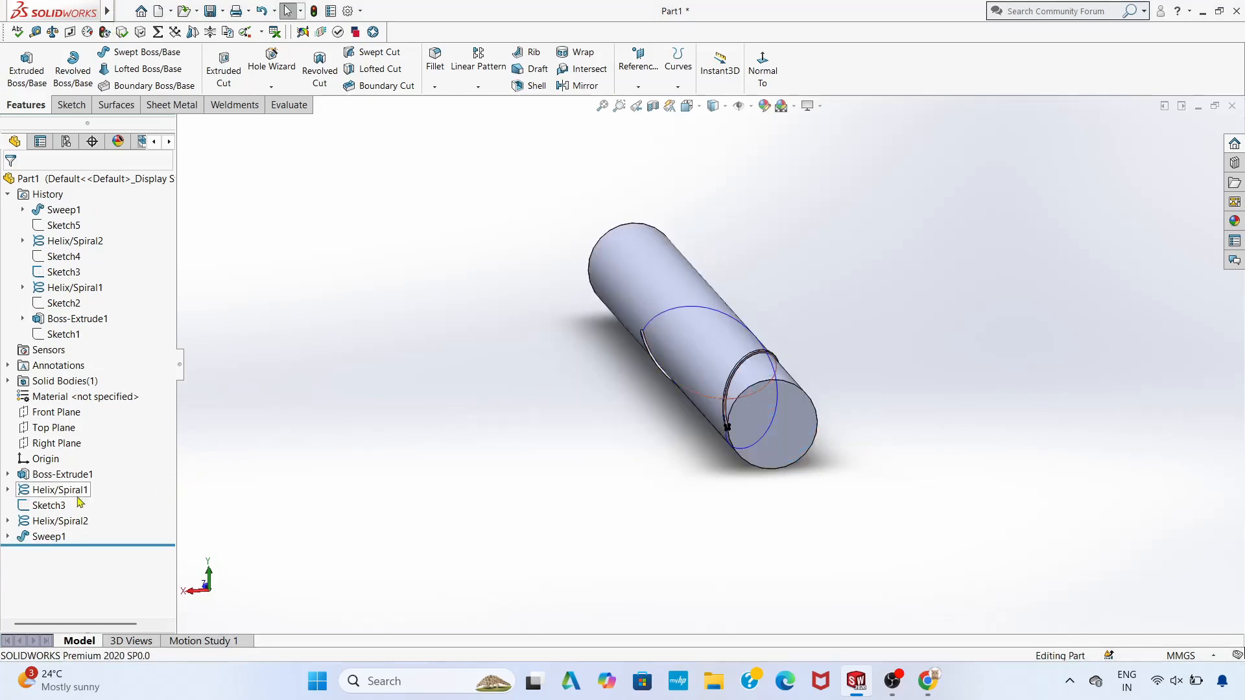
# Delete the swept boss Sweep1 while keeping its absorbed profile sketch
pyautogui.rightClick(49, 537)
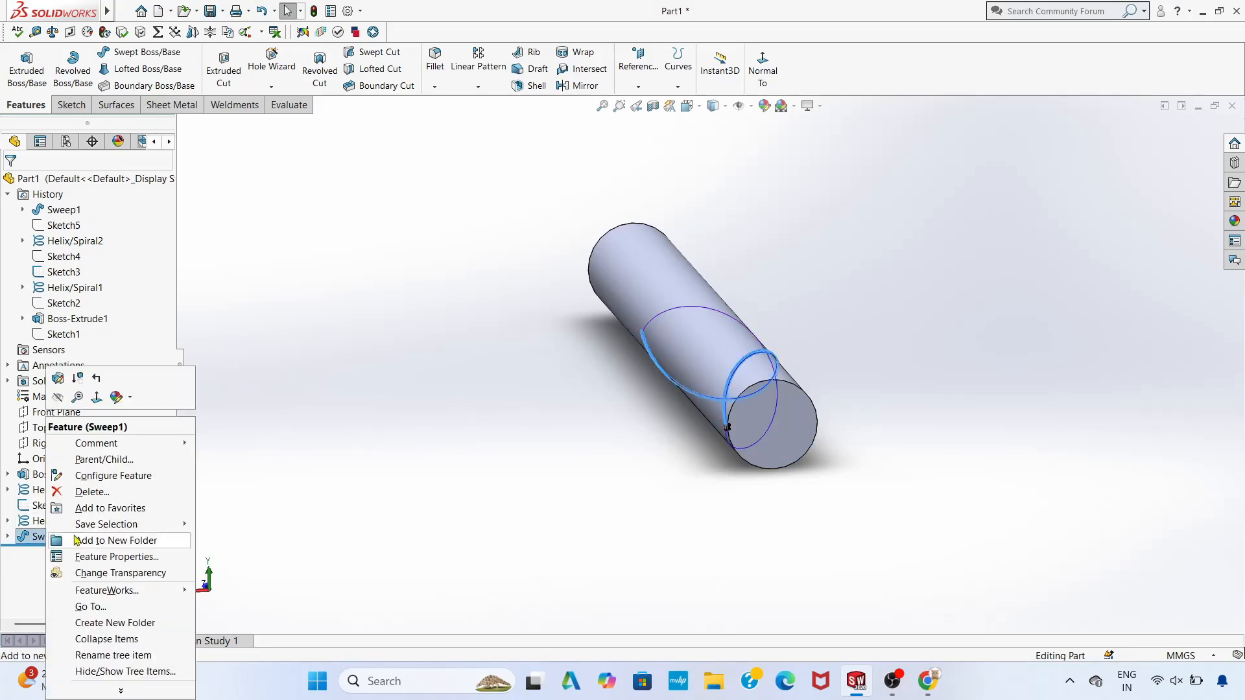
pyautogui.click(88, 493)
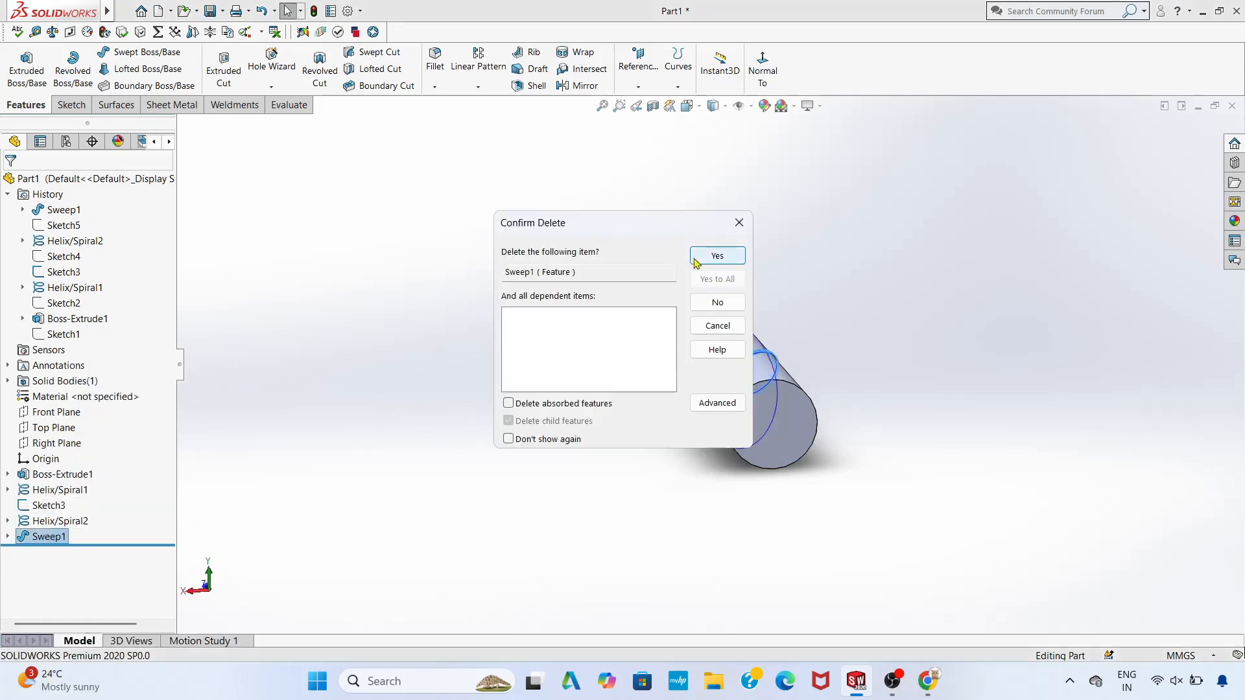
pyautogui.click(717, 256)
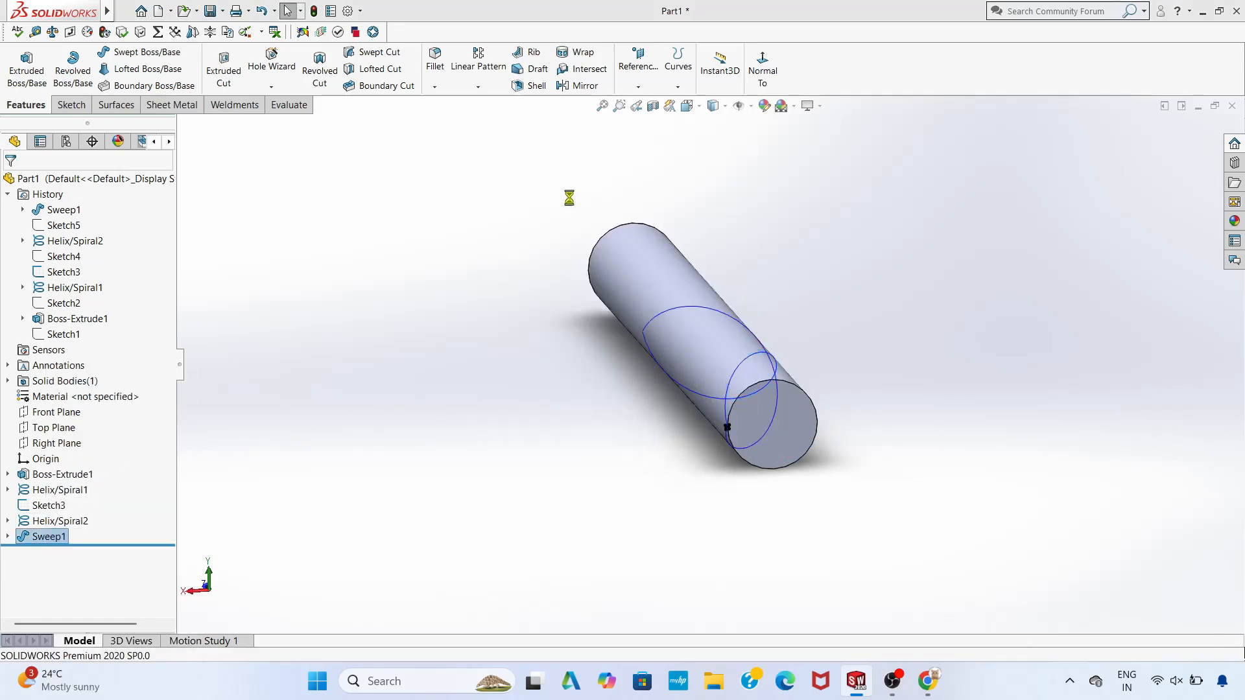
# Create a swept cut using the Sketch3 square profile along the clockwise helix, Helix/Spiral1
pyautogui.click(373, 53)
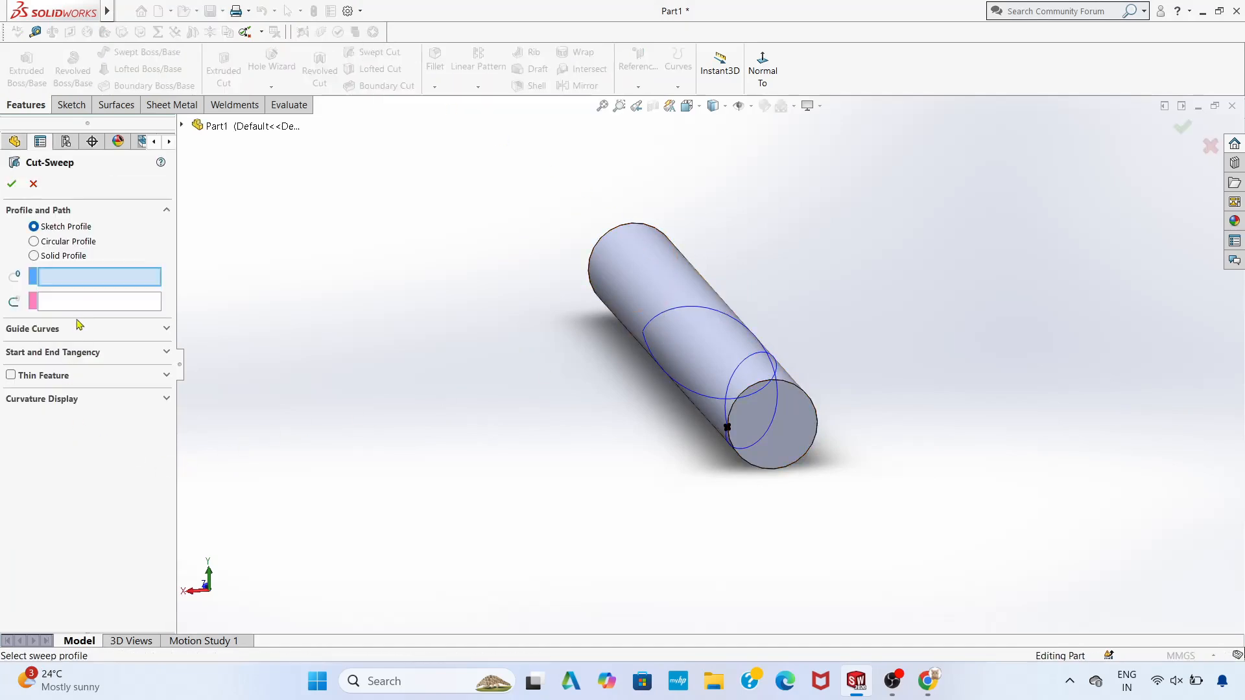
pyautogui.scroll(-5, 757, 445)
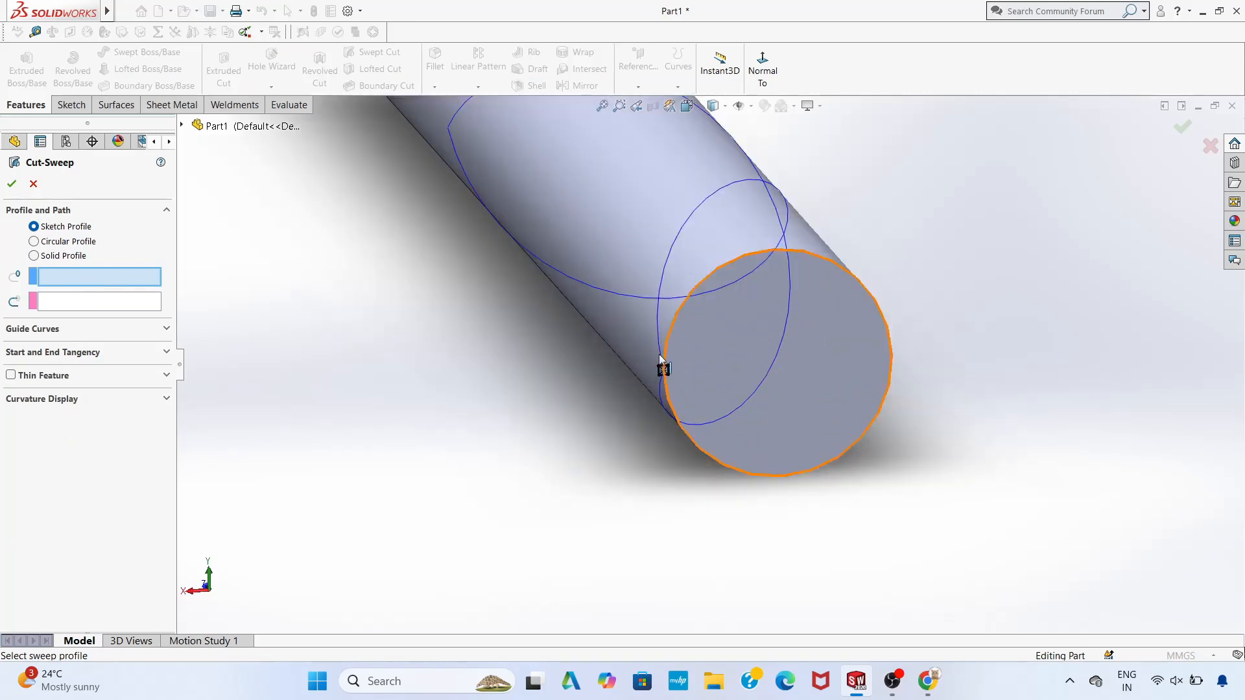
pyautogui.click(182, 125)
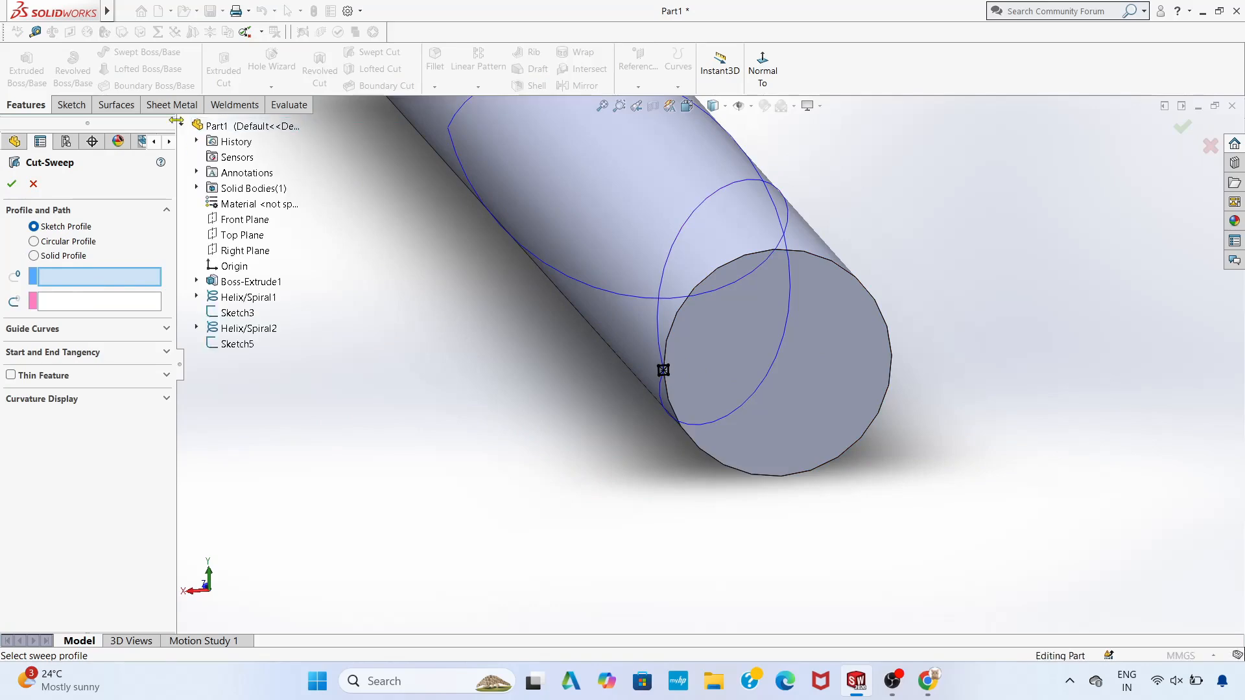
pyautogui.click(245, 309)
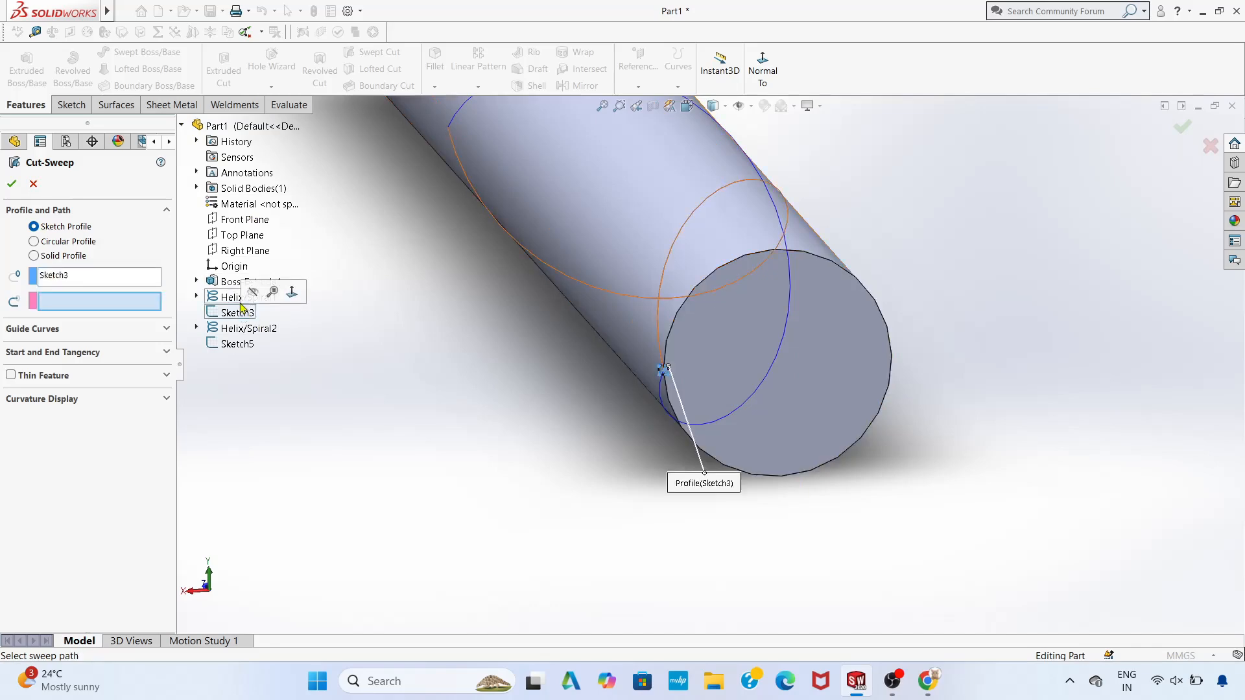
pyautogui.click(236, 299)
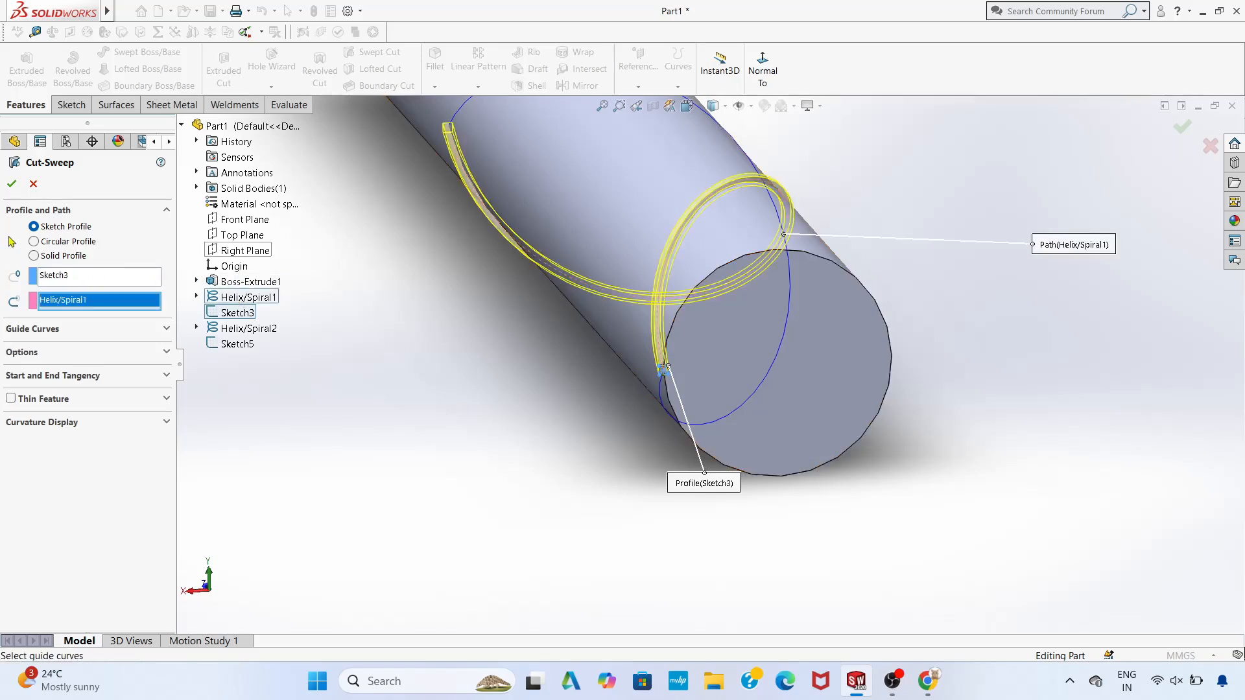
pyautogui.click(12, 186)
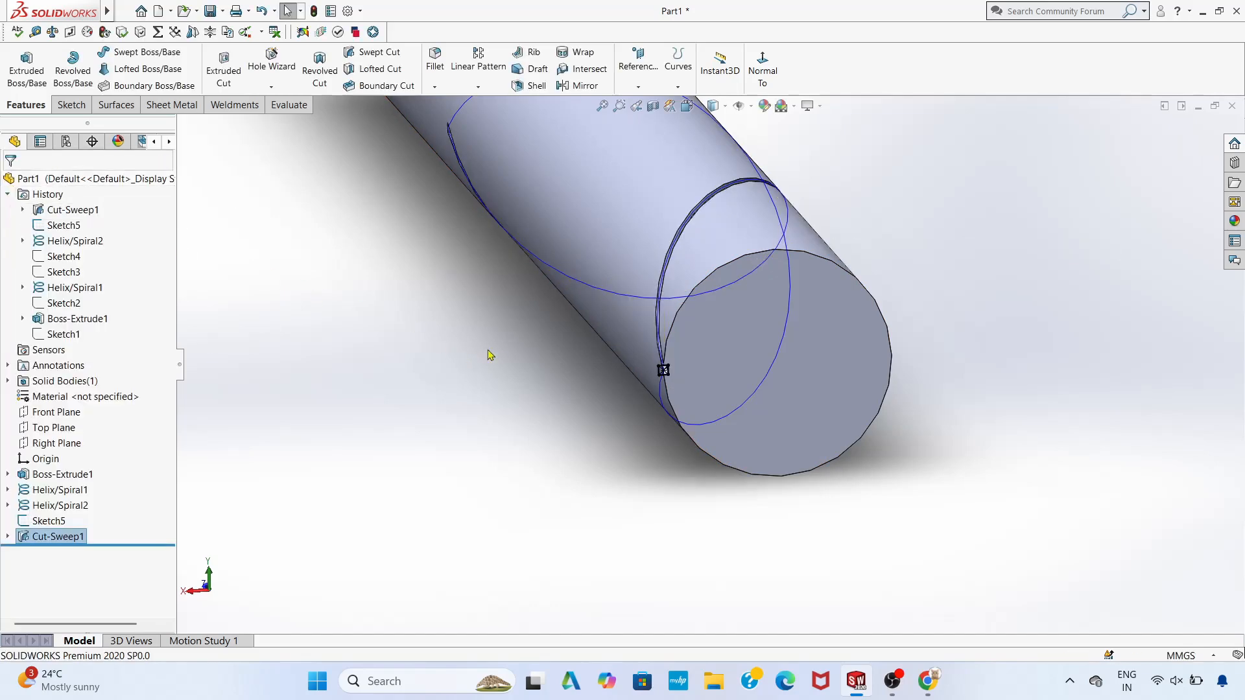
# Pattern the first swept cut circularly about the cylindrical face with 14 equally spaced instances over 360 degrees
pyautogui.click(477, 87)
pyautogui.click(487, 119)
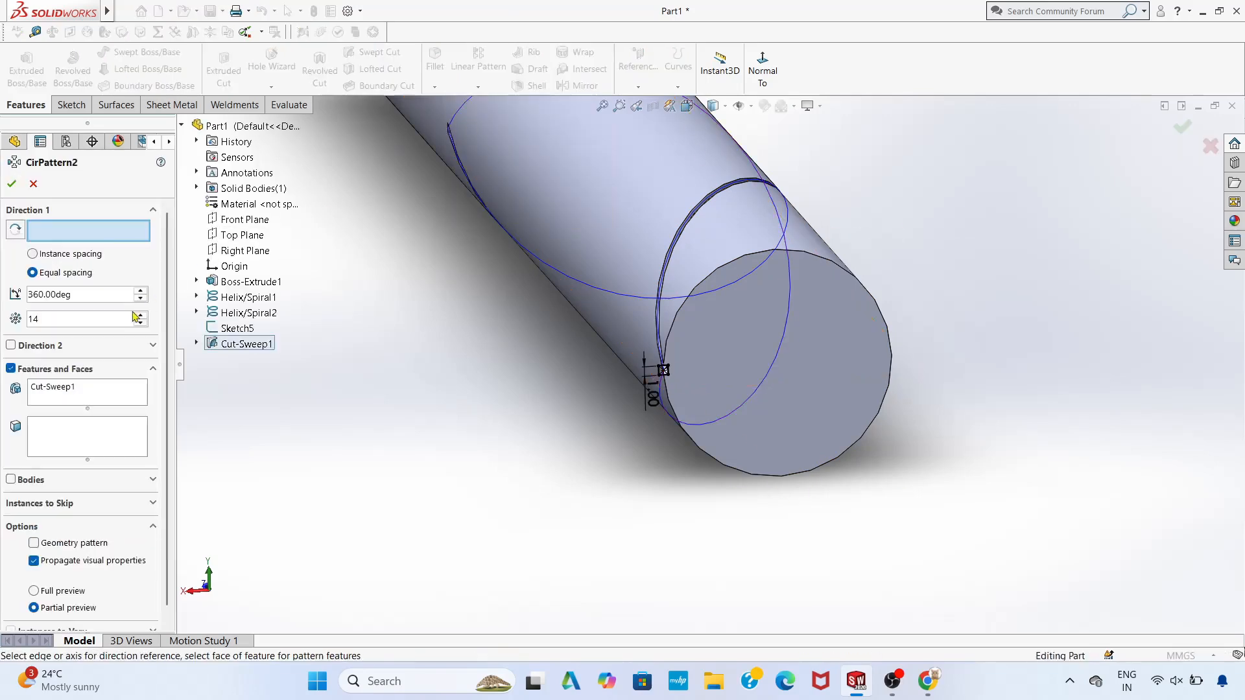
pyautogui.click(584, 195)
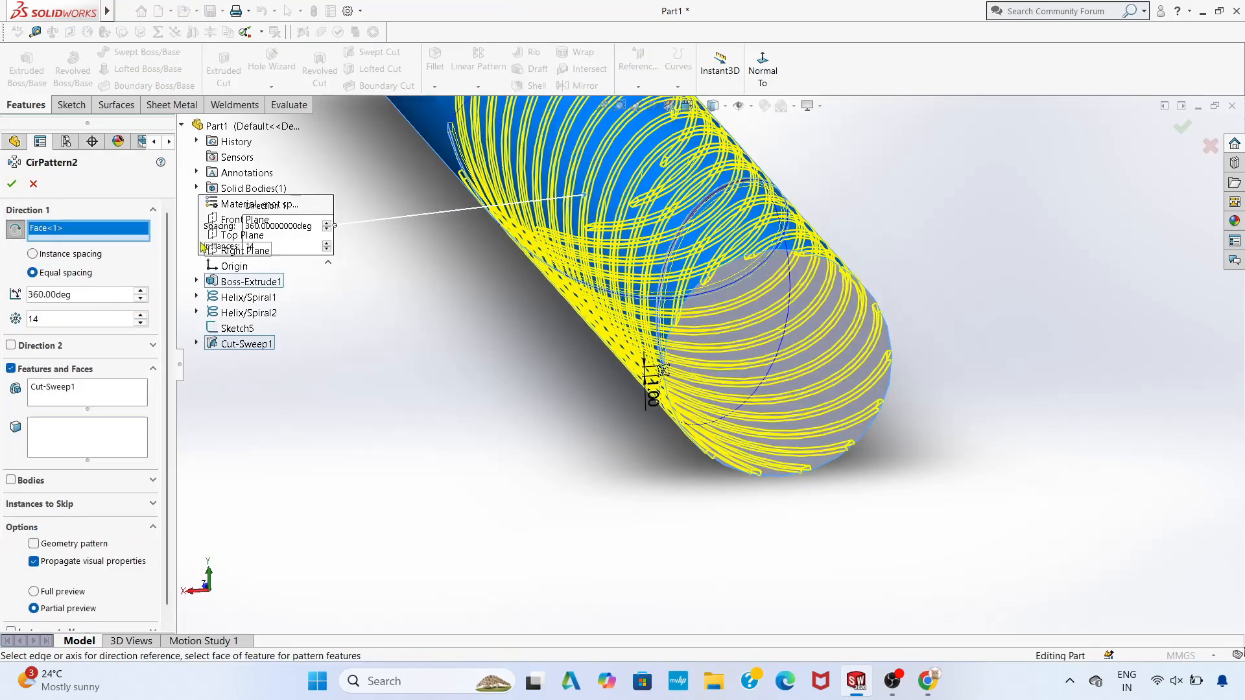
pyautogui.click(13, 185)
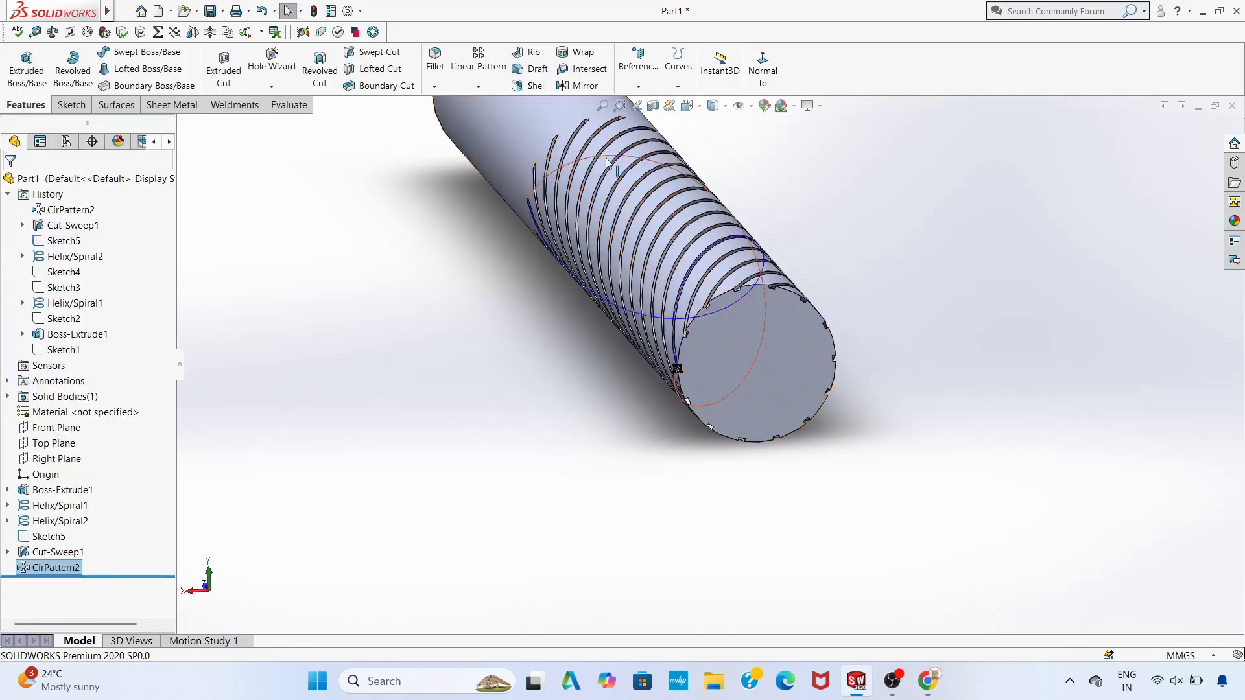
# Create a second swept cut using the Sketch5 square profile along the counterclockwise helix, Helix/Spiral2
pyautogui.click(388, 52)
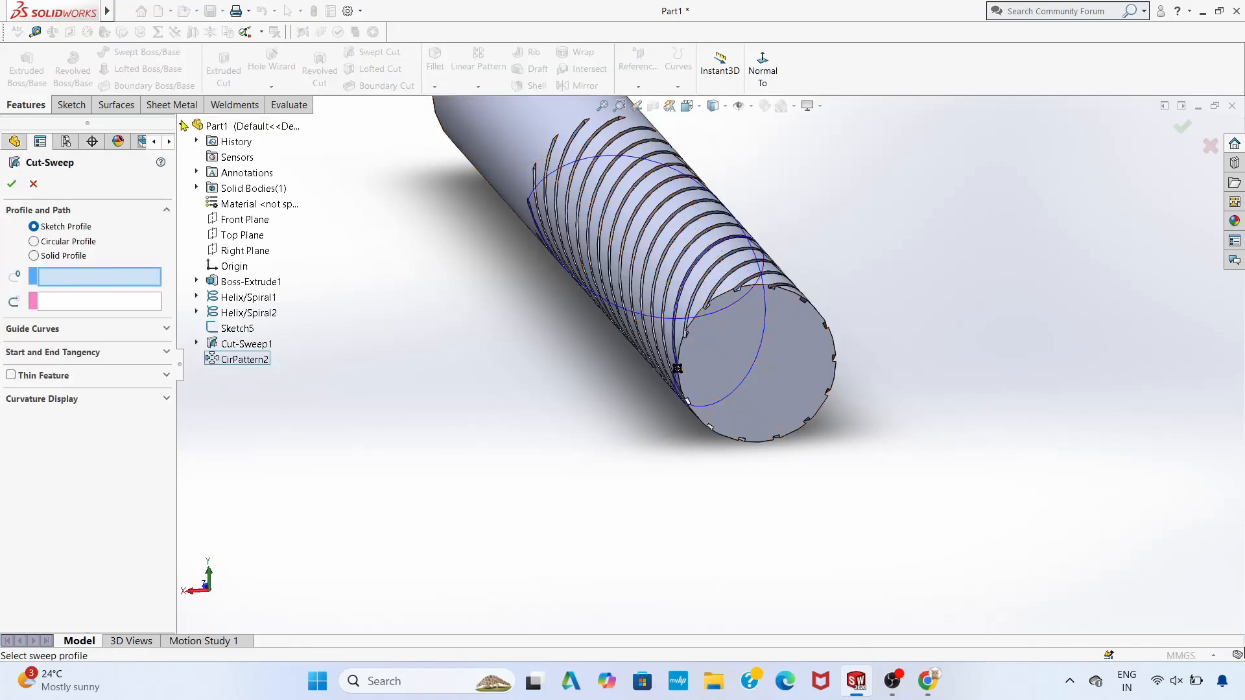
pyautogui.click(237, 328)
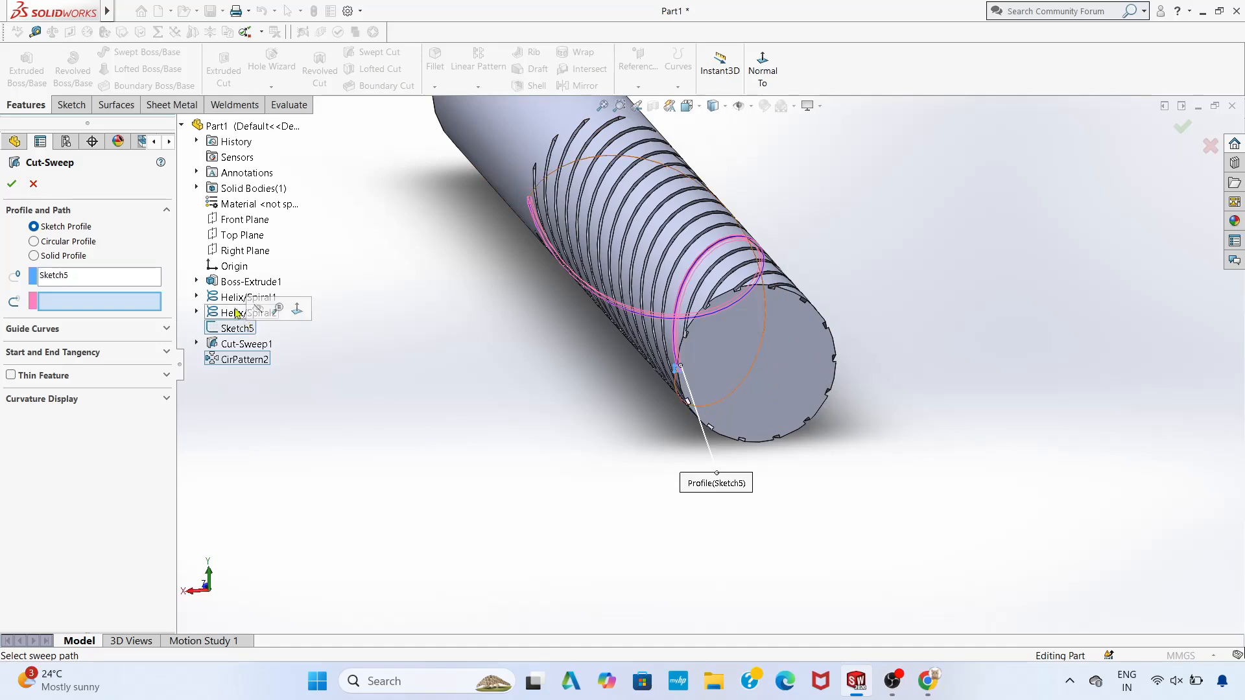
pyautogui.click(234, 314)
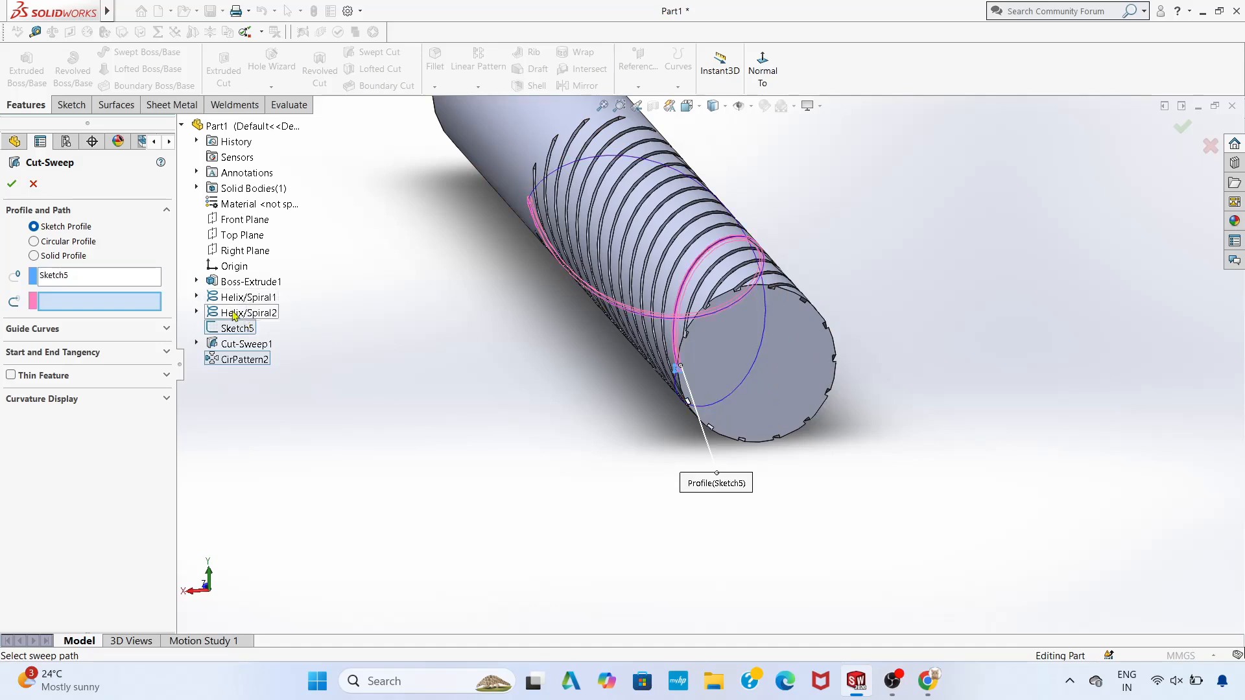
pyautogui.click(254, 312)
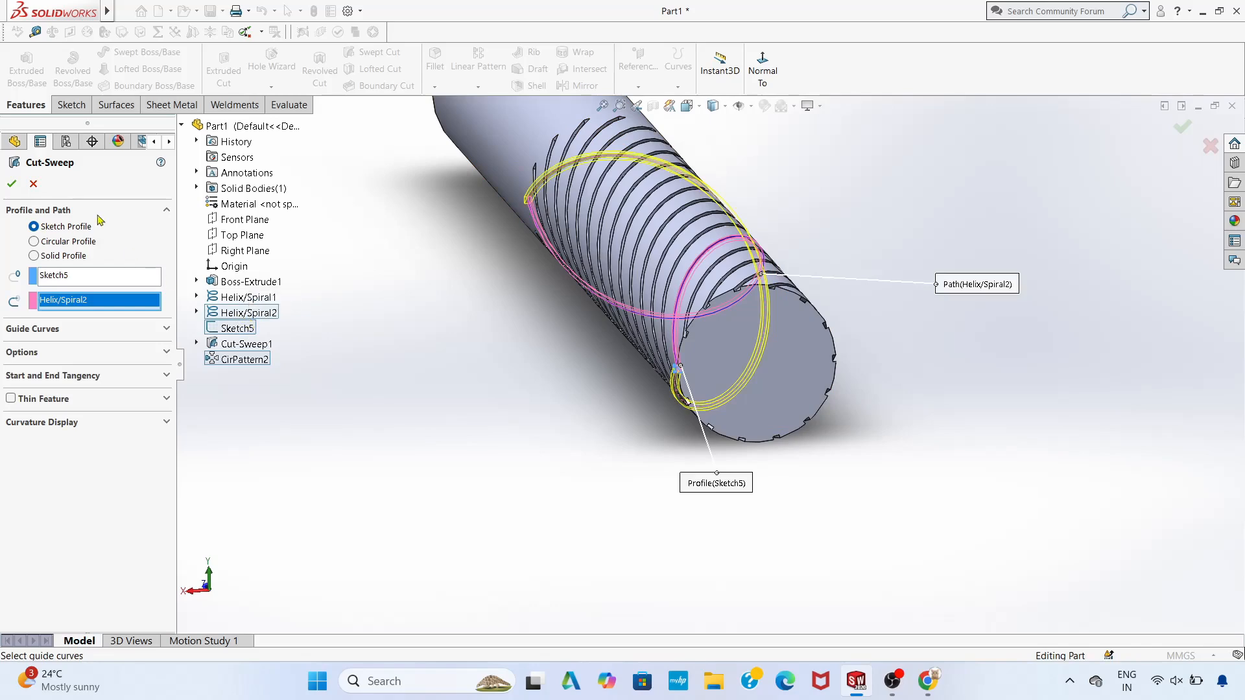
pyautogui.click(14, 185)
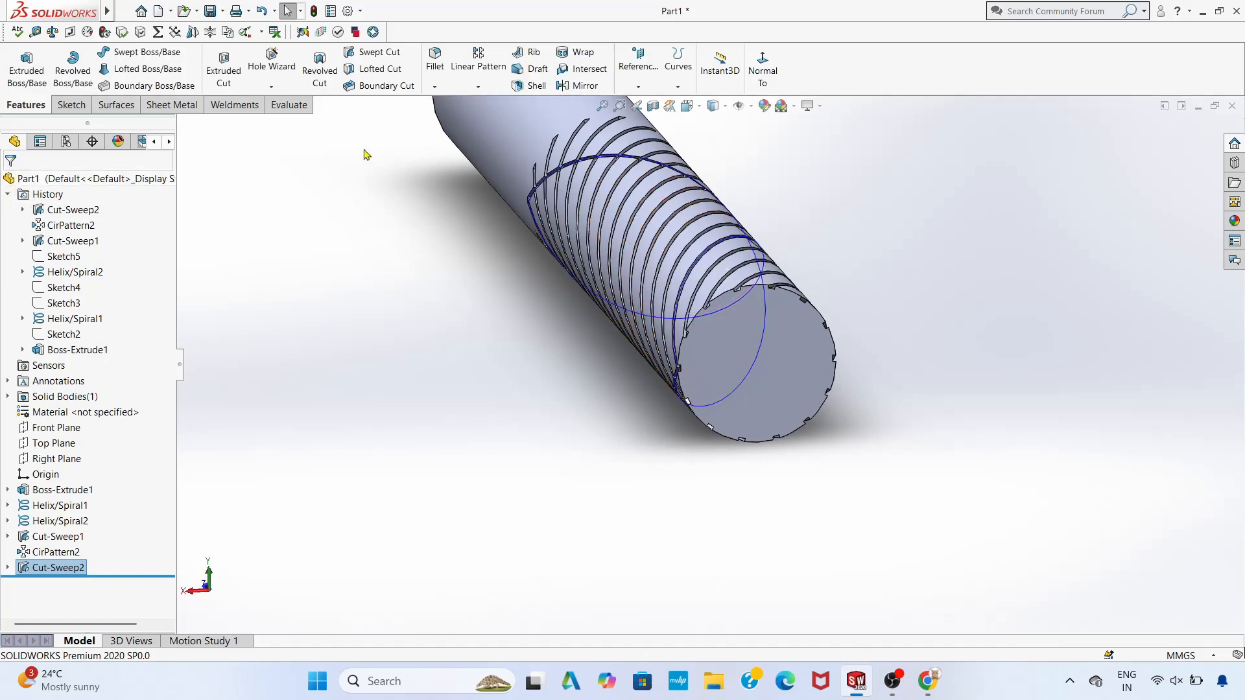
# Pattern the second, counterclockwise swept cut circularly about the cylindrical face with 14 equally spaced instances over 360 degrees
pyautogui.click(478, 89)
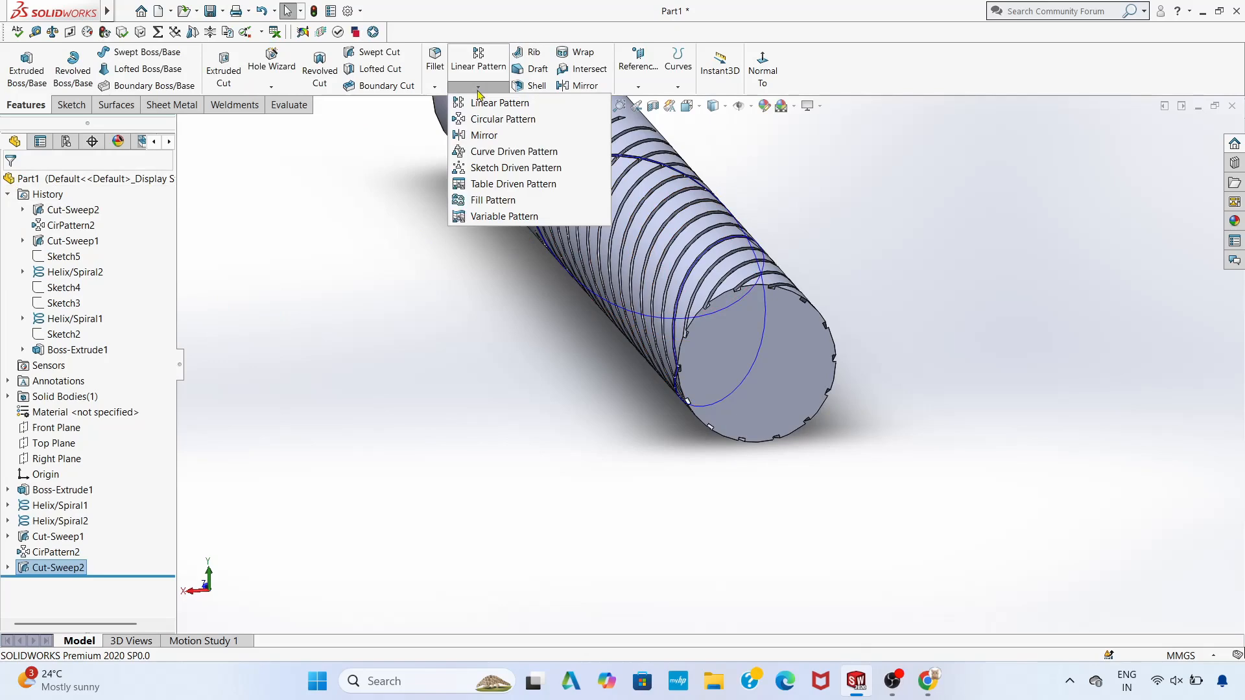
pyautogui.click(481, 118)
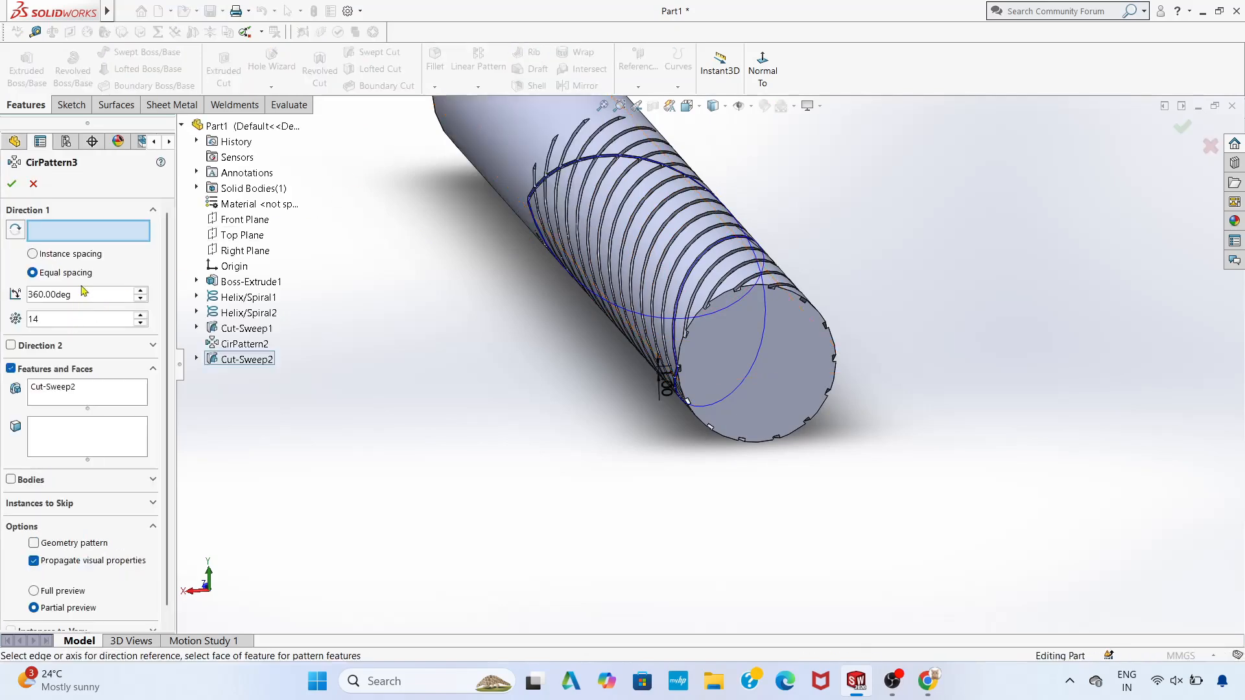
pyautogui.click(490, 168)
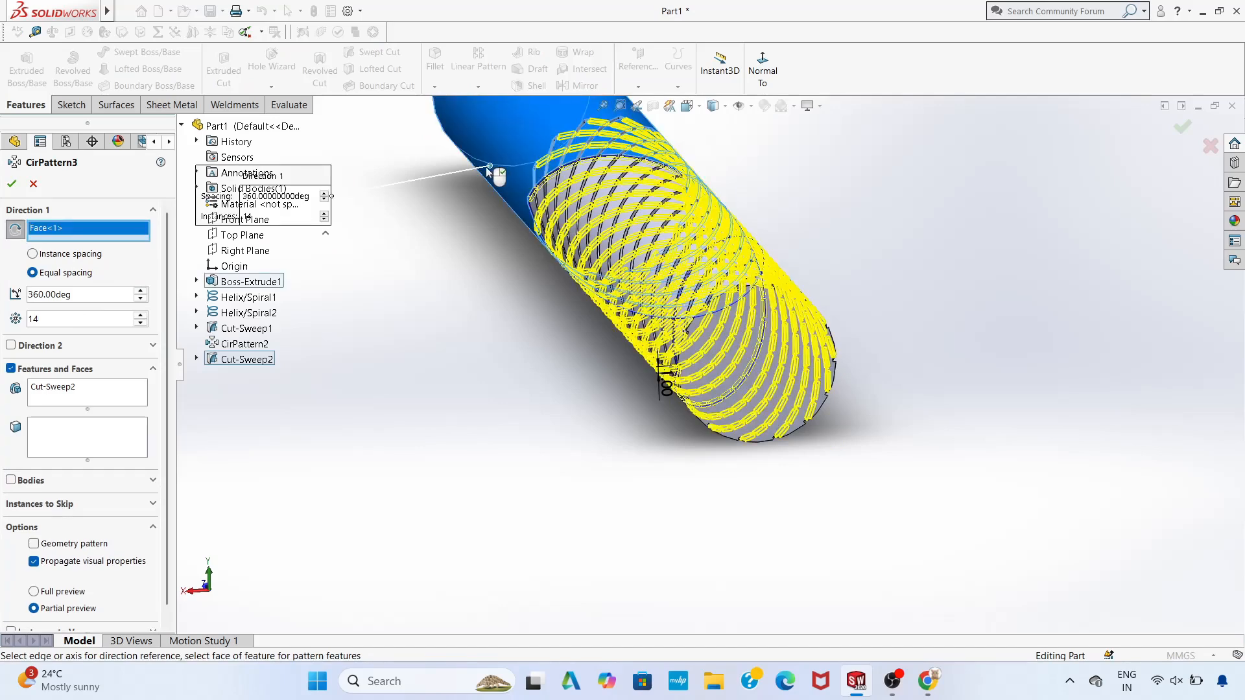
pyautogui.click(11, 183)
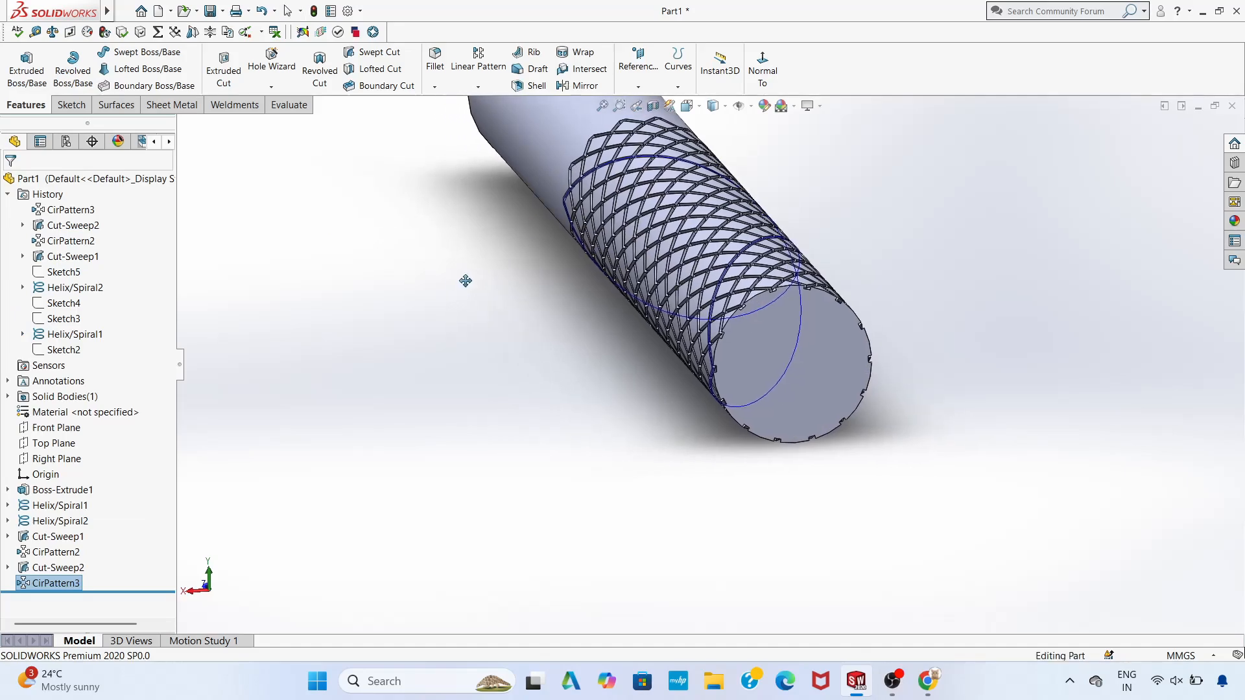
# Add a dome to the flat end face at the grooved end of the cylinder
pyautogui.moveTo(464, 325); pyautogui.dragTo(567, 208, button='middle')
pyautogui.scroll(4, 535, 280)
pyautogui.moveTo(553, 441); pyautogui.dragTo(595, 305, button='middle')
pyautogui.moveTo(614, 426); pyautogui.dragTo(636, 453, button='middle')
pyautogui.moveTo(558, 408); pyautogui.dragTo(472, 439, button='middle')
pyautogui.moveTo(381, 465); pyautogui.dragTo(461, 452, button='middle')
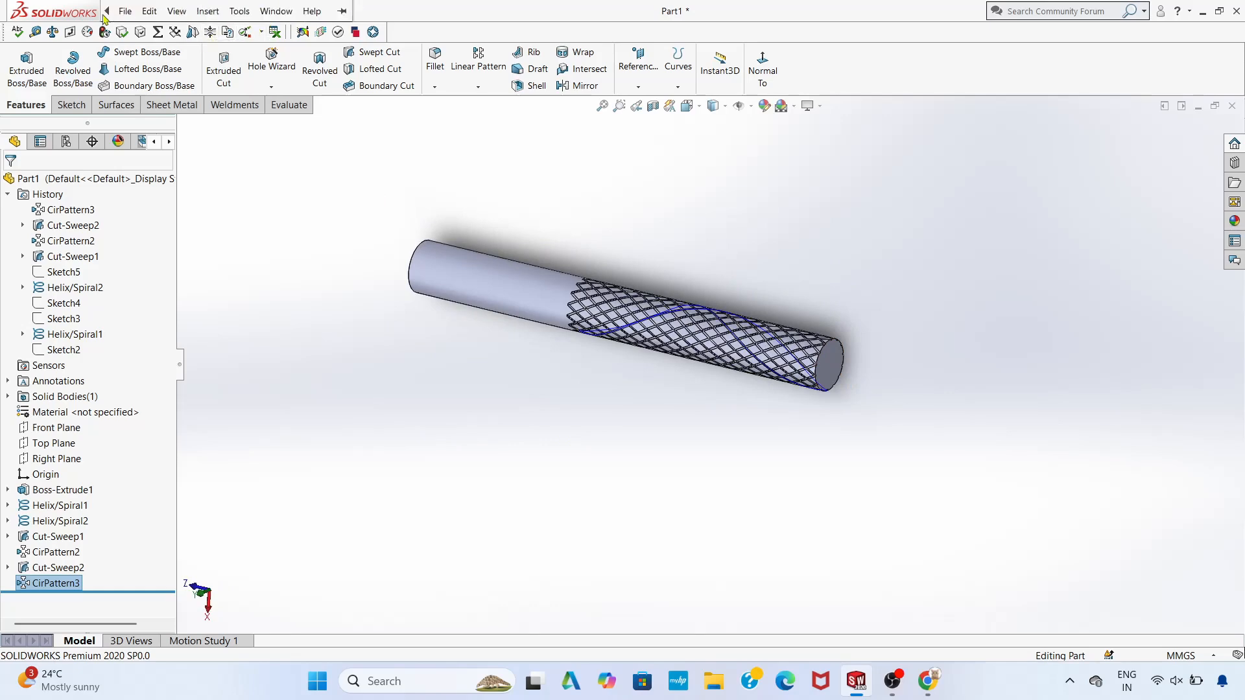
pyautogui.click(208, 11)
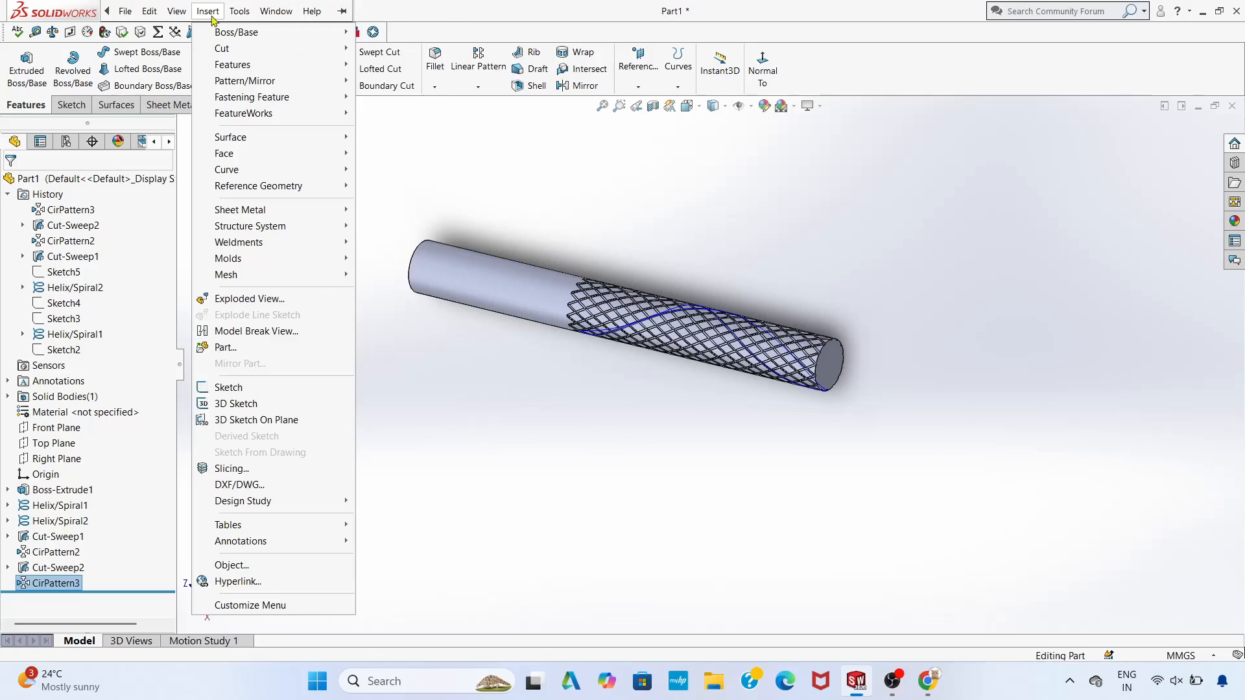
pyautogui.moveTo(331, 65)
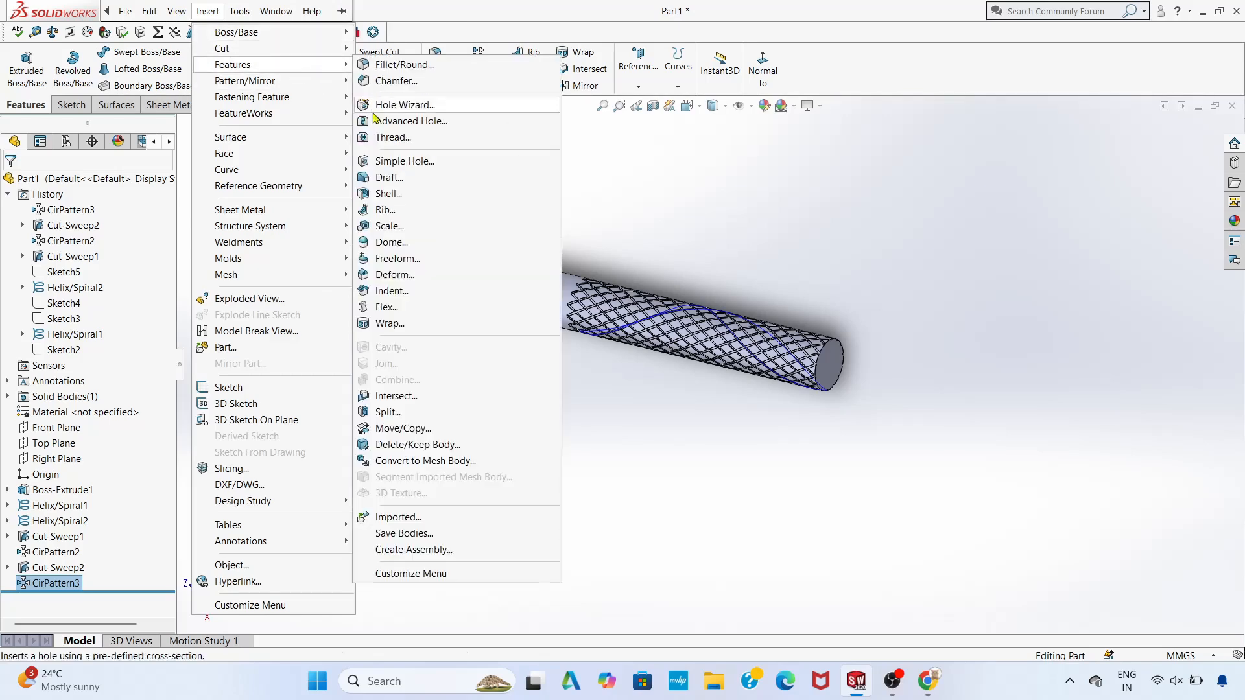
pyautogui.click(391, 242)
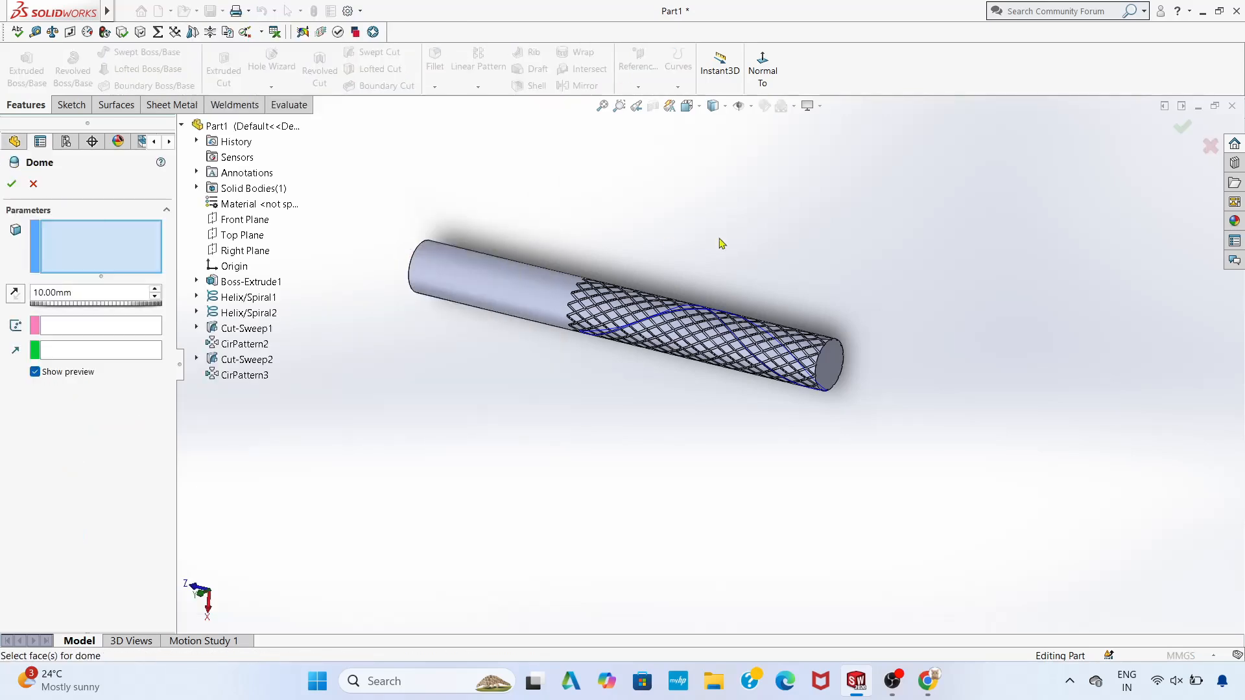
pyautogui.click(834, 368)
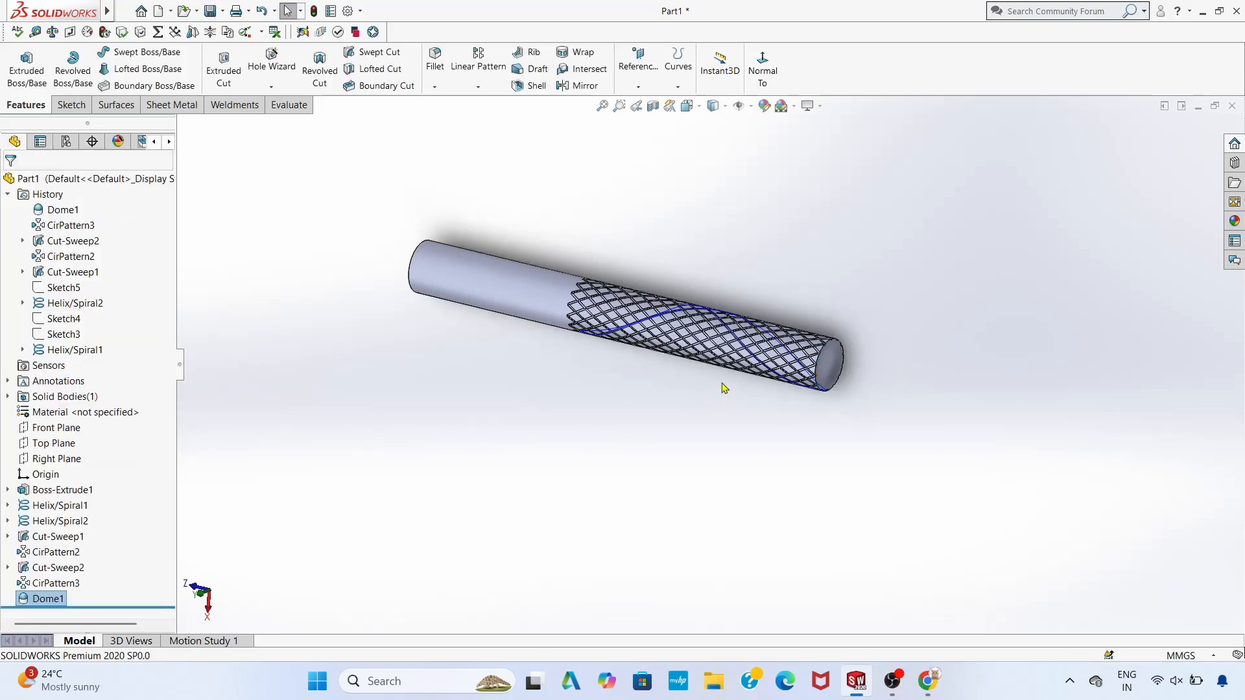
# Chamfer the circular edge at the plain, ungrooved end of the cylinder by 2 mm at 45 degrees
pyautogui.scroll(-5, 722, 389)
pyautogui.moveTo(1068, 399); pyautogui.dragTo(987, 382, button='middle')
pyautogui.scroll(-4, 966, 355)
pyautogui.moveTo(888, 273); pyautogui.dragTo(931, 352, button='middle')
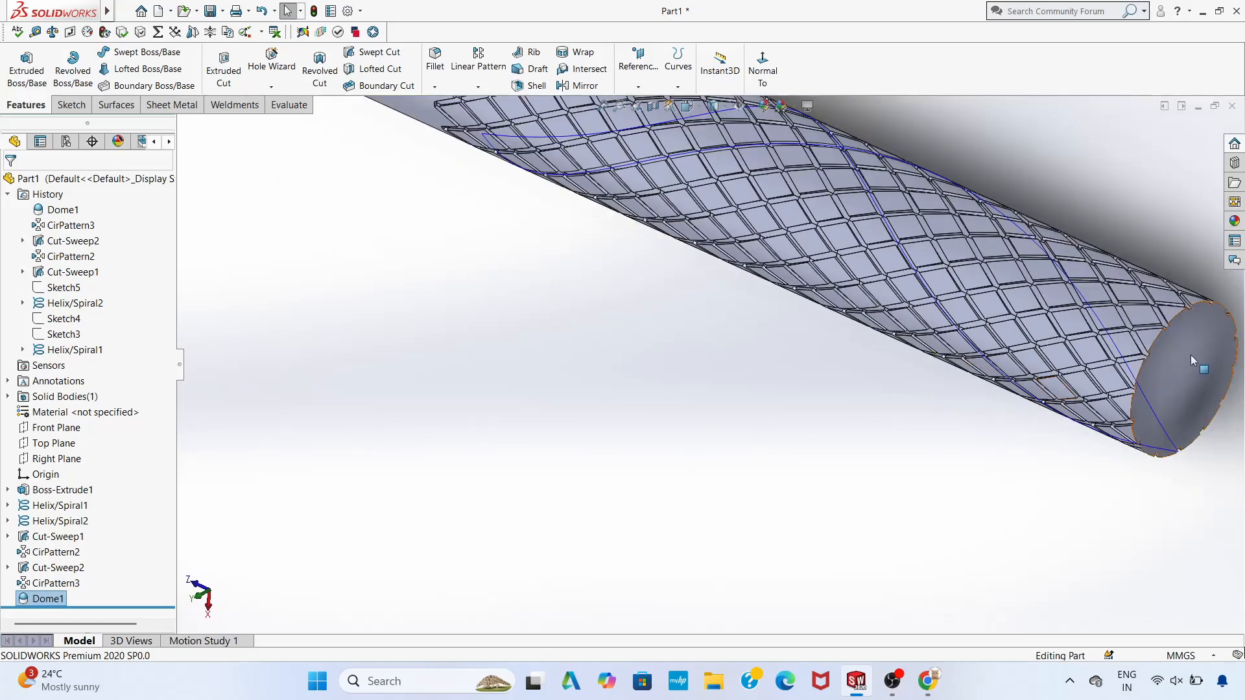
pyautogui.scroll(3, 798, 368)
pyautogui.scroll(3, 702, 344)
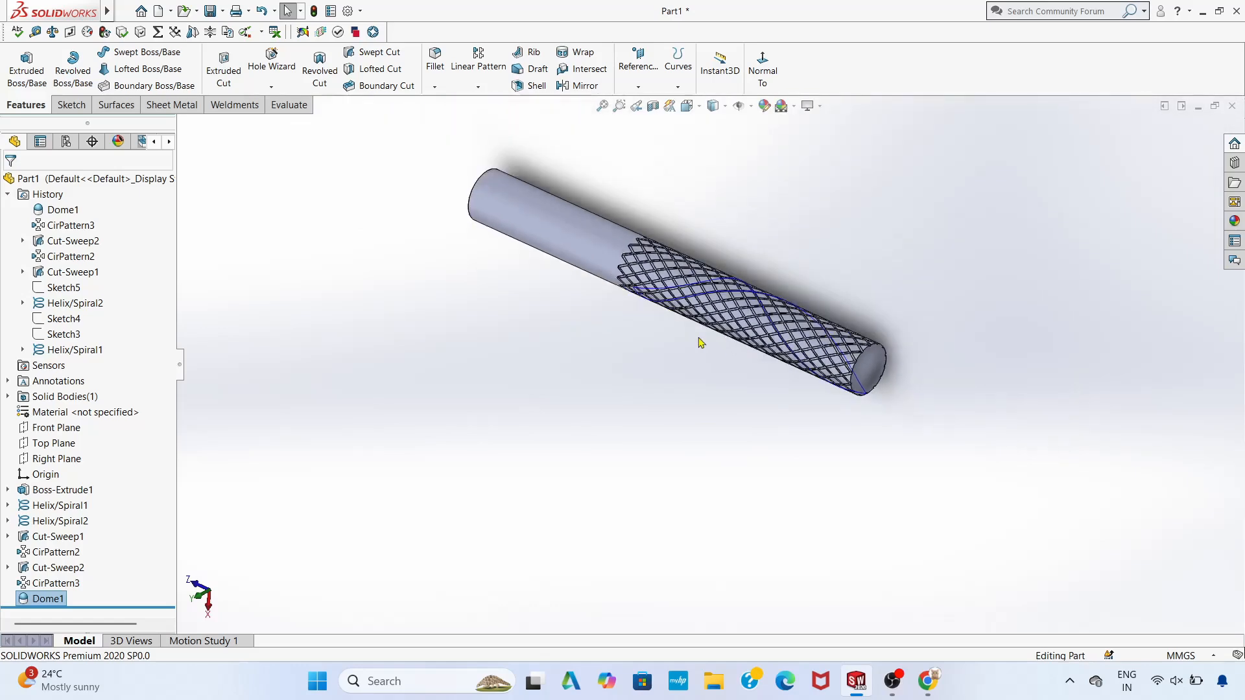
pyautogui.moveTo(465, 300); pyautogui.dragTo(675, 242, button='middle')
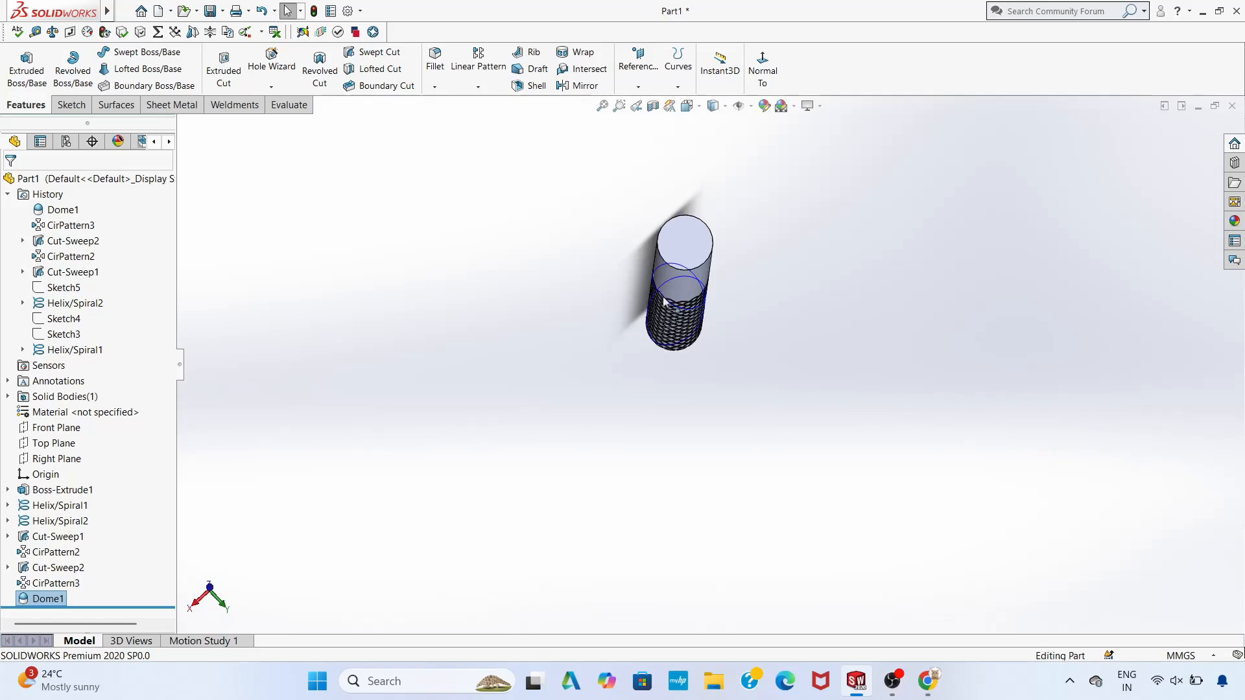
pyautogui.click(674, 243)
pyautogui.click(760, 259)
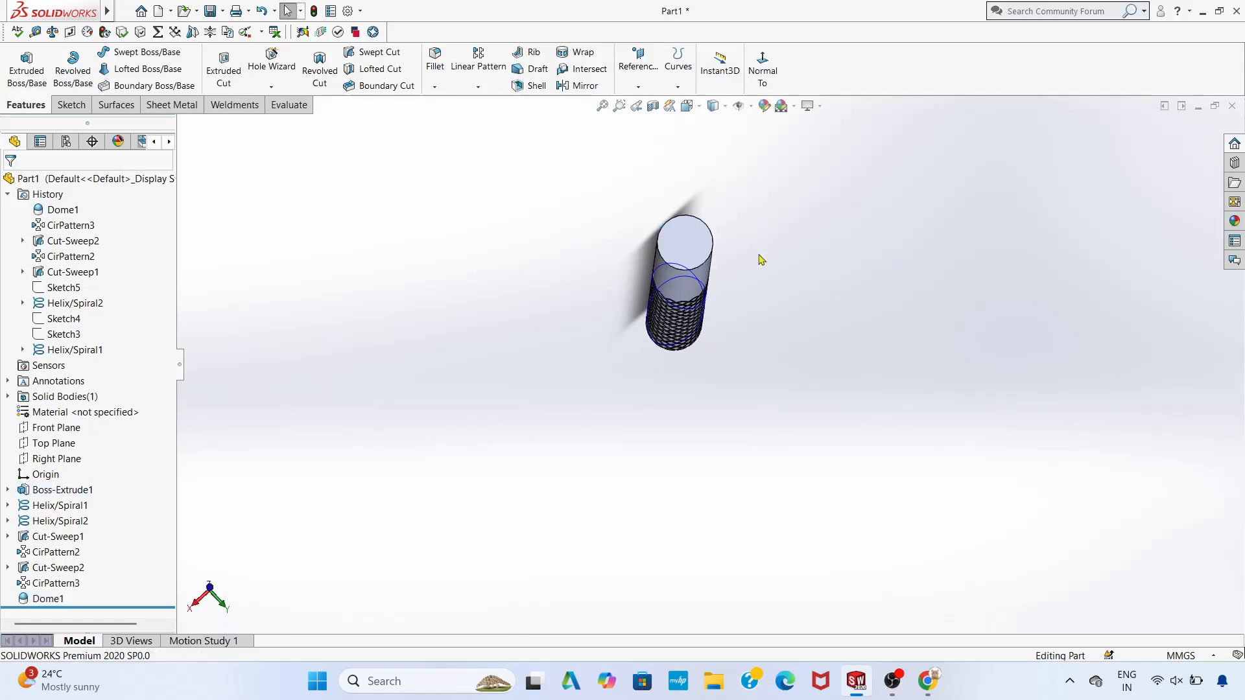
pyautogui.moveTo(757, 279); pyautogui.dragTo(674, 322, button='middle')
pyautogui.moveTo(795, 300); pyautogui.dragTo(578, 319, button='middle')
pyautogui.click(434, 87)
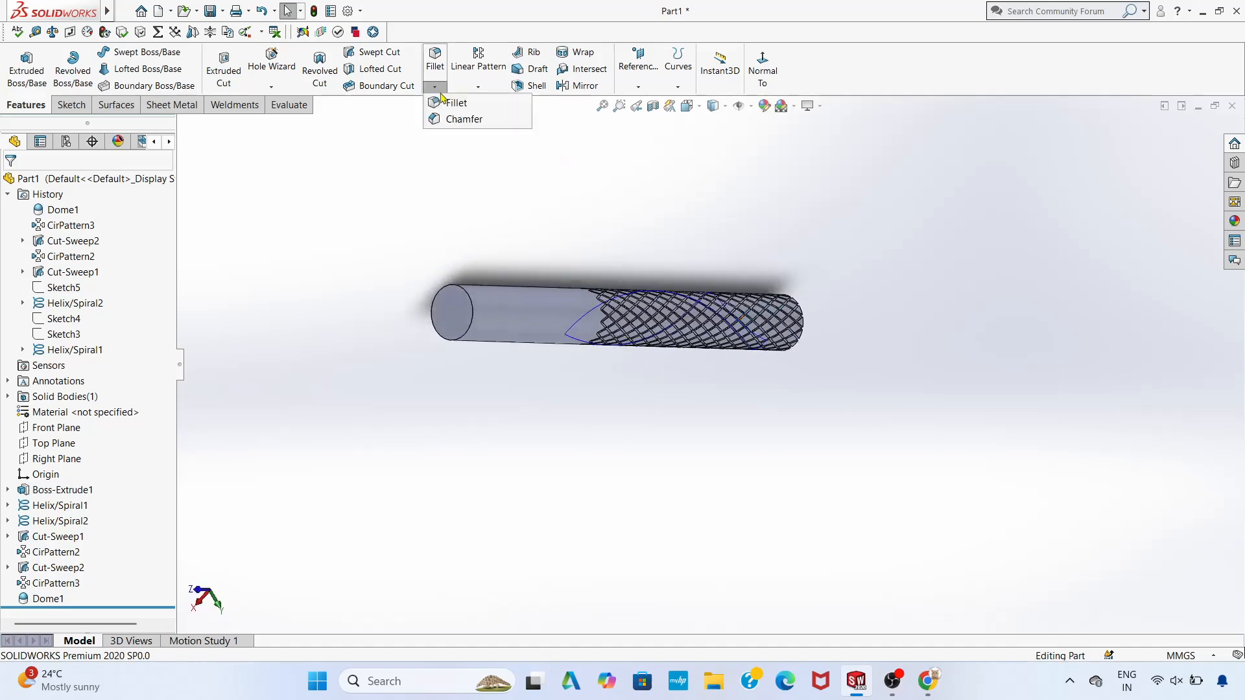
pyautogui.click(449, 120)
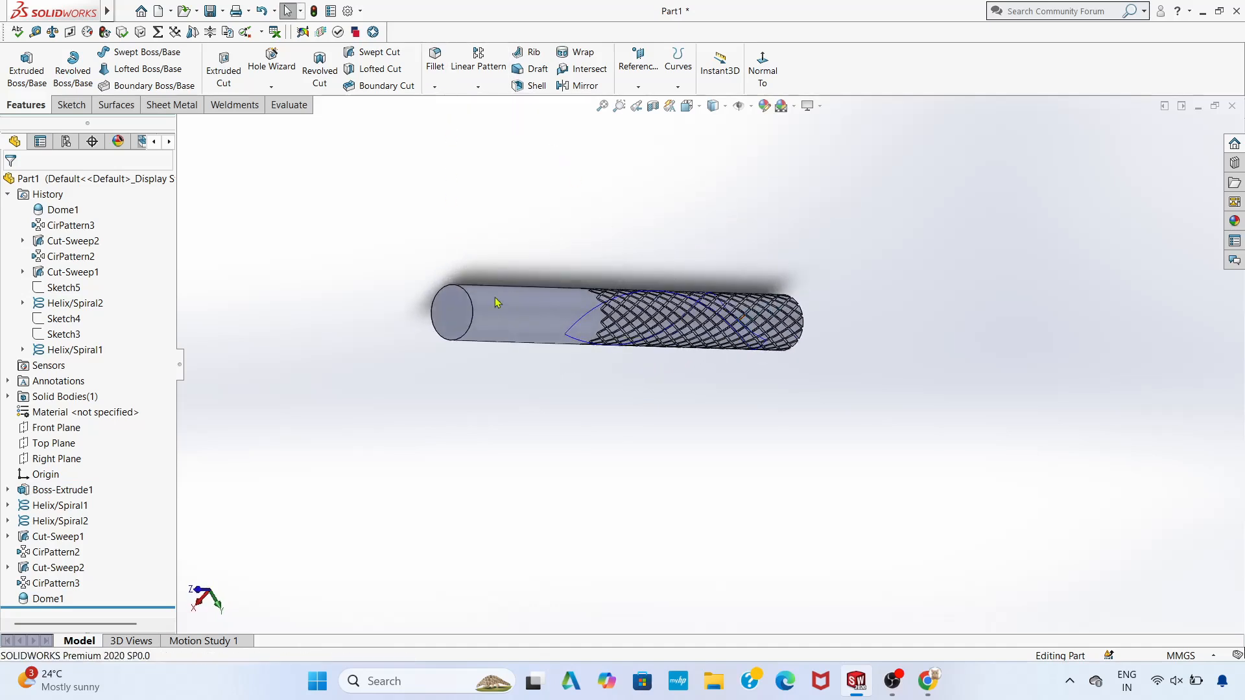
pyautogui.click(465, 337)
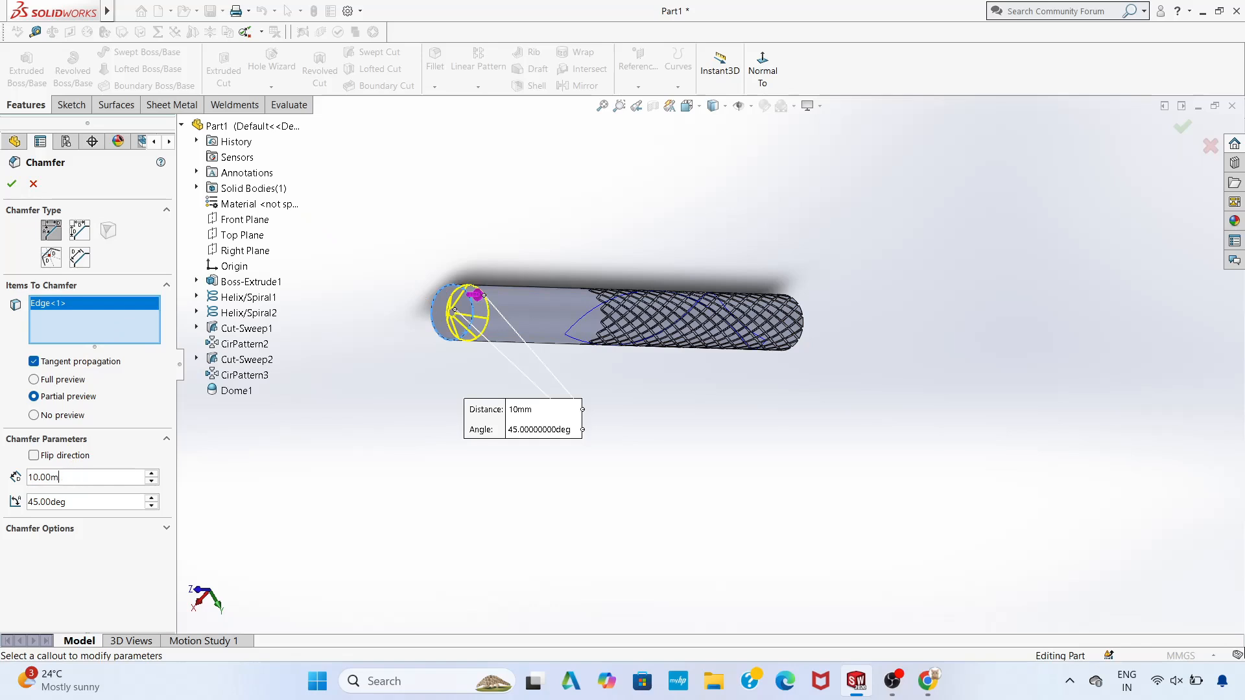
pyautogui.press('BackSpace')
pyautogui.press('BackSpace')
pyautogui.press('BackSpace')
pyautogui.press('BackSpace')
pyautogui.press('BackSpace')
pyautogui.press('BackSpace')
pyautogui.write('2')
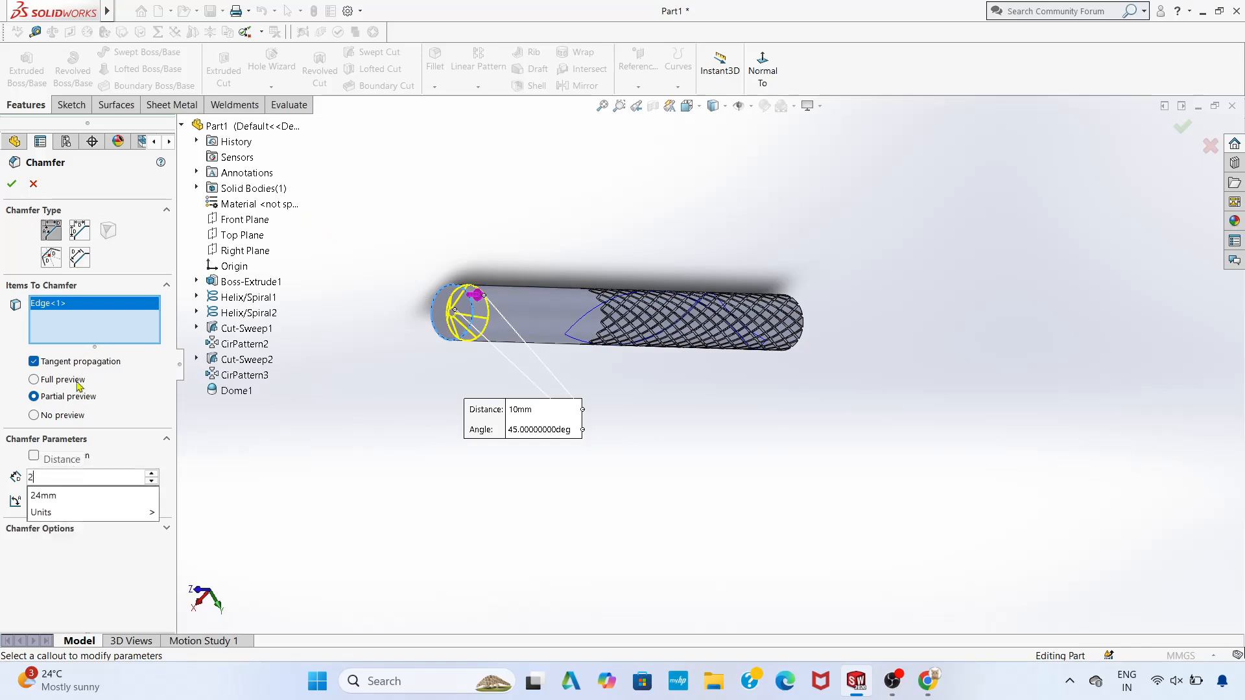
pyautogui.press('Return')
pyautogui.click(11, 188)
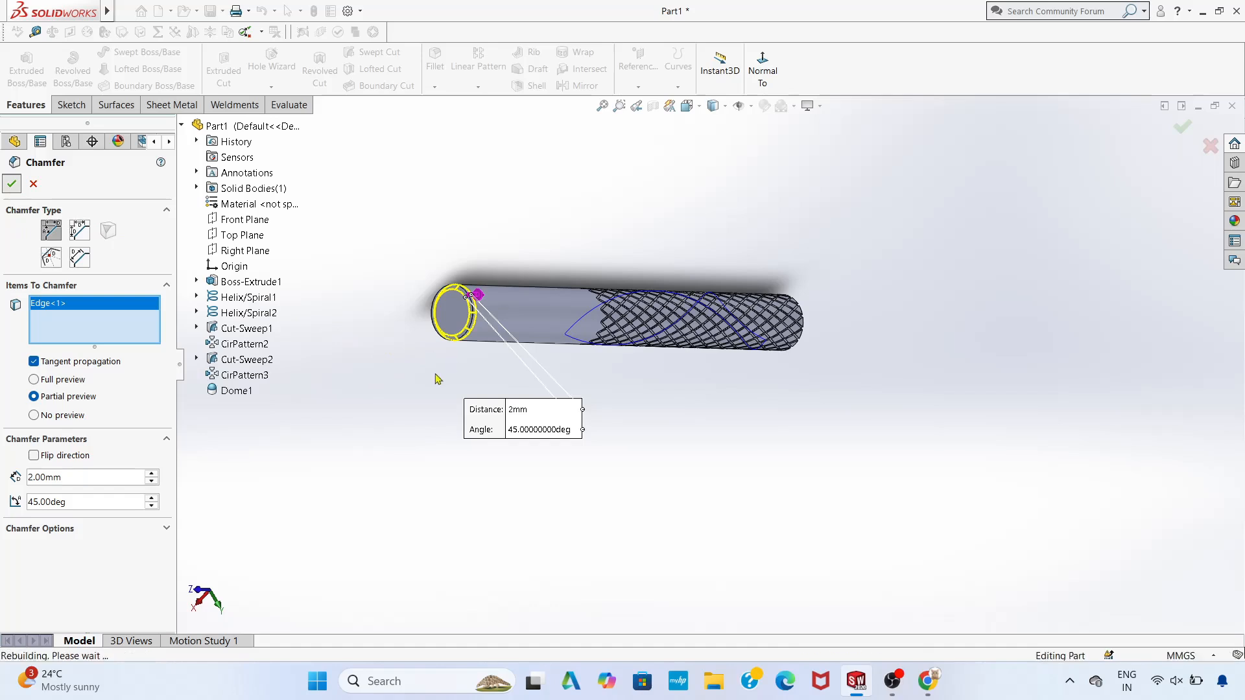
# Sketch a 12 mm diameter circle centred on the origin on the chamfered end face and close the sketch
pyautogui.click(458, 317)
pyautogui.click(515, 273)
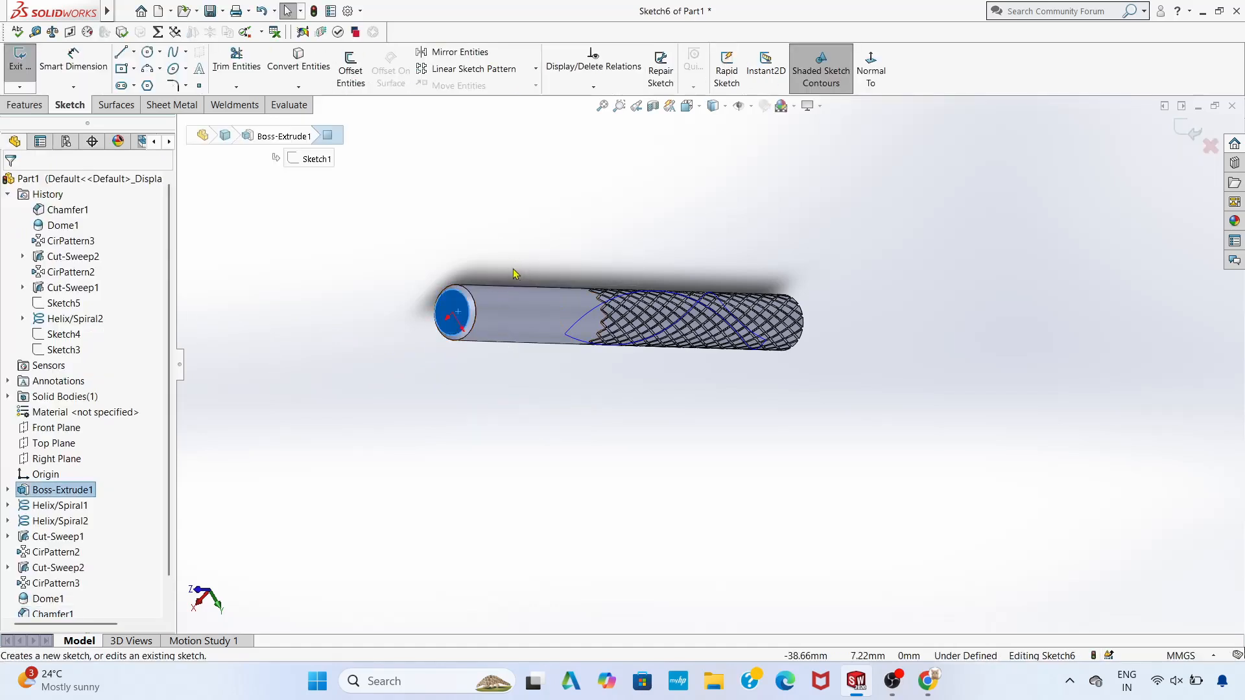
pyautogui.click(427, 274)
pyautogui.click(159, 51)
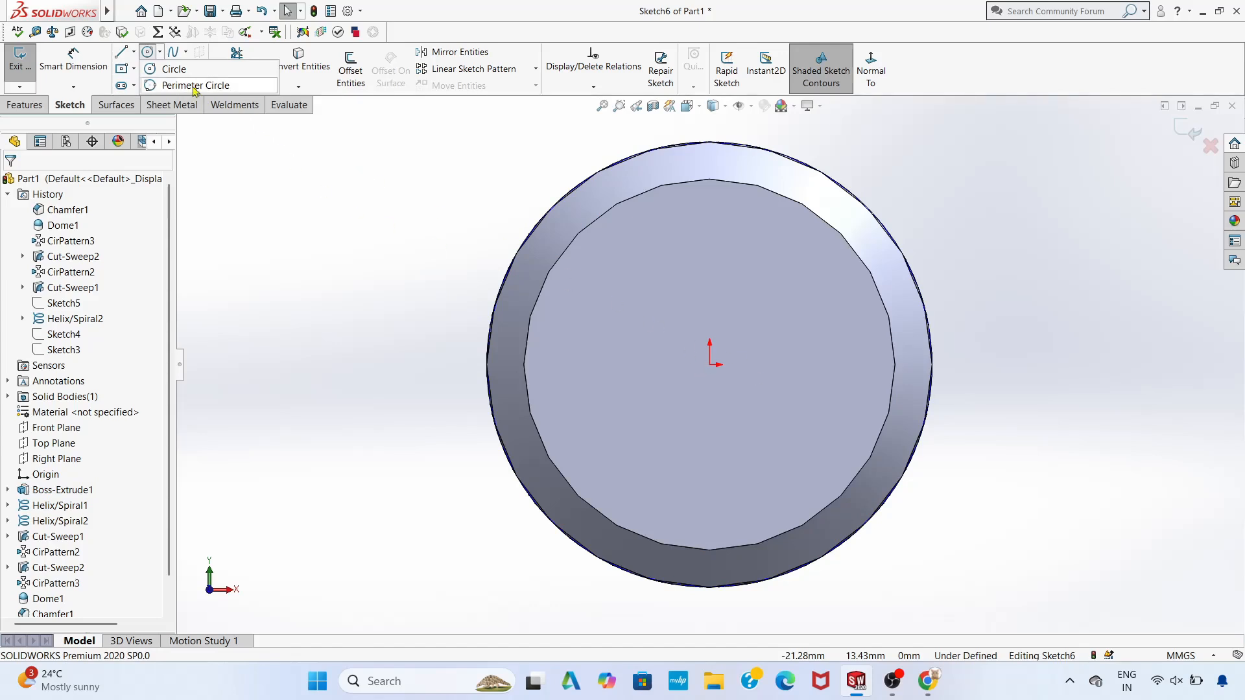
pyautogui.click(174, 69)
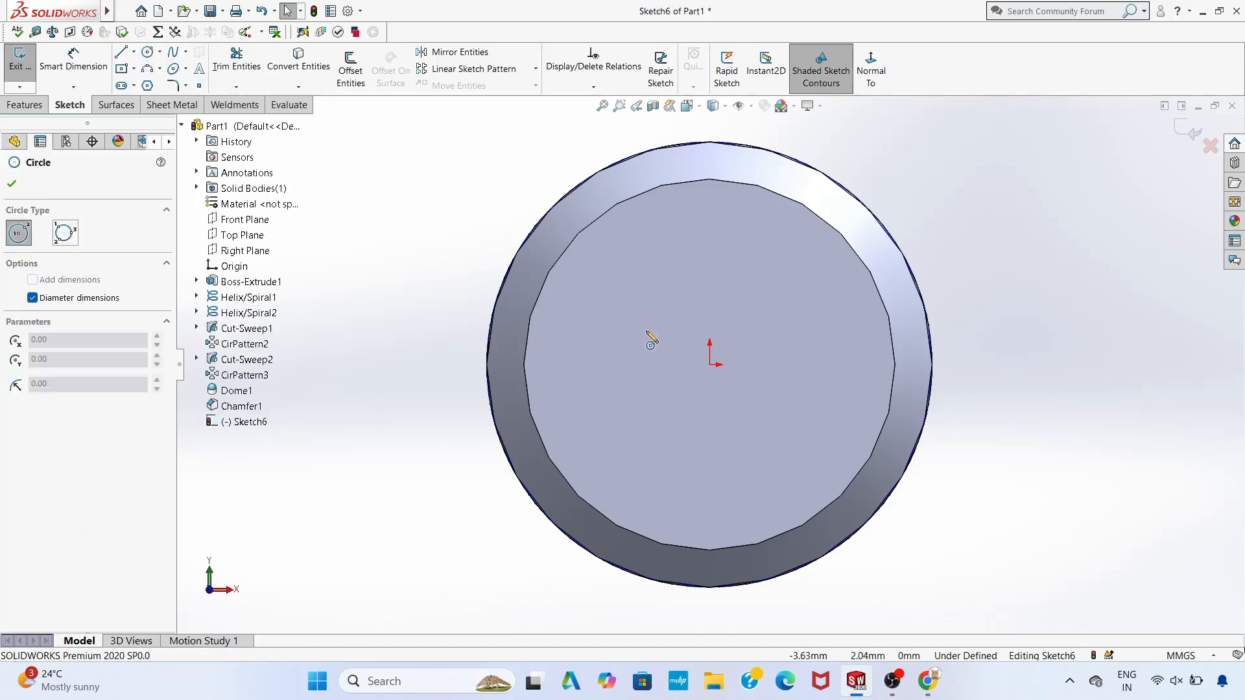
pyautogui.click(710, 364)
pyautogui.write('12')
pyautogui.press('Return')
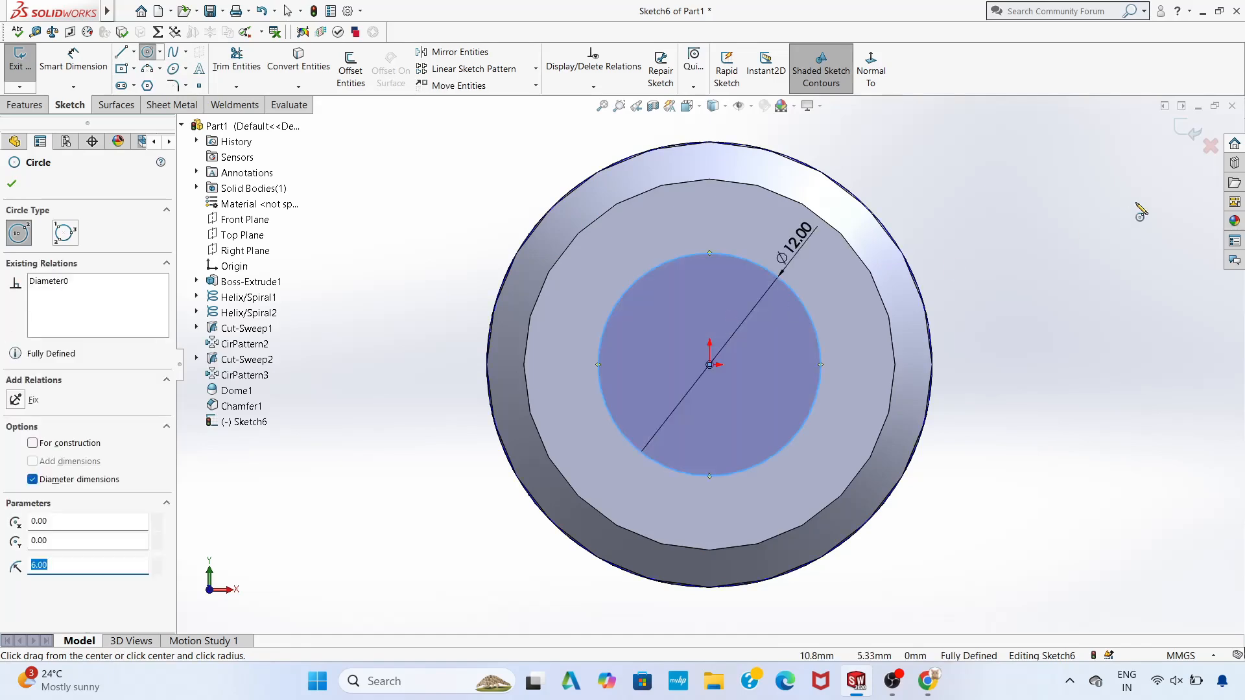
pyautogui.press('Escape')
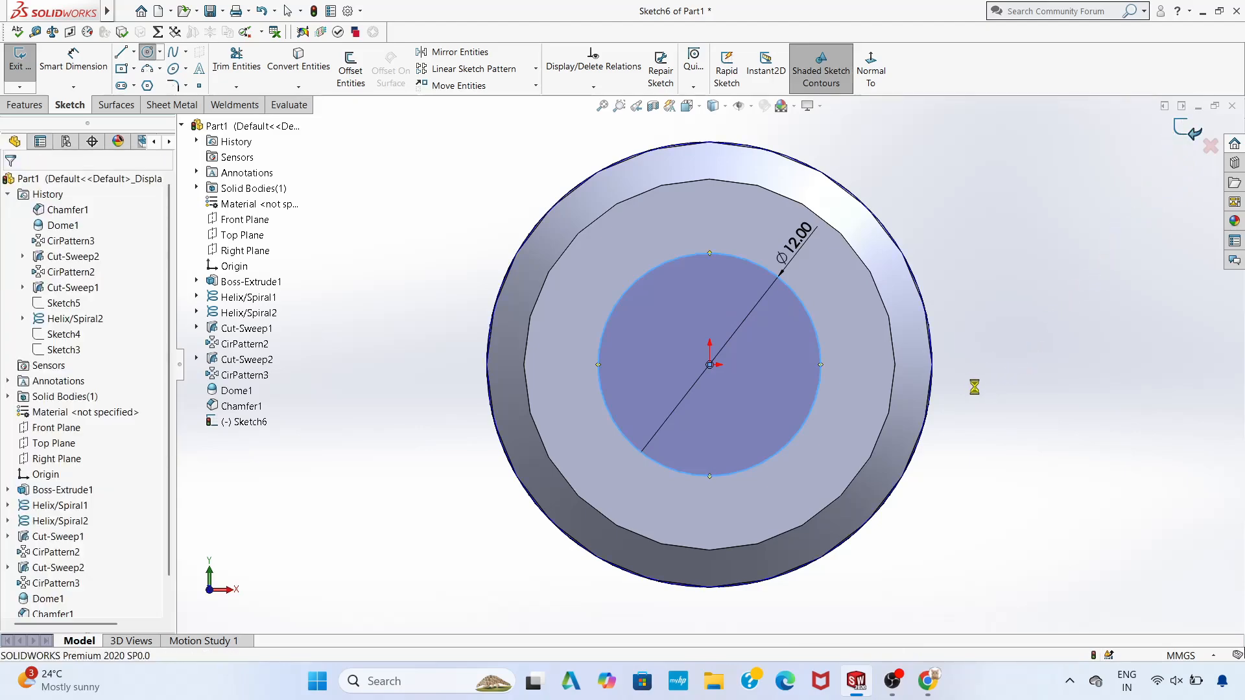
# Extrude the 12 mm circle outward from the chamfered end as a 62 mm blind boss merged with the body
pyautogui.scroll(6, 843, 422)
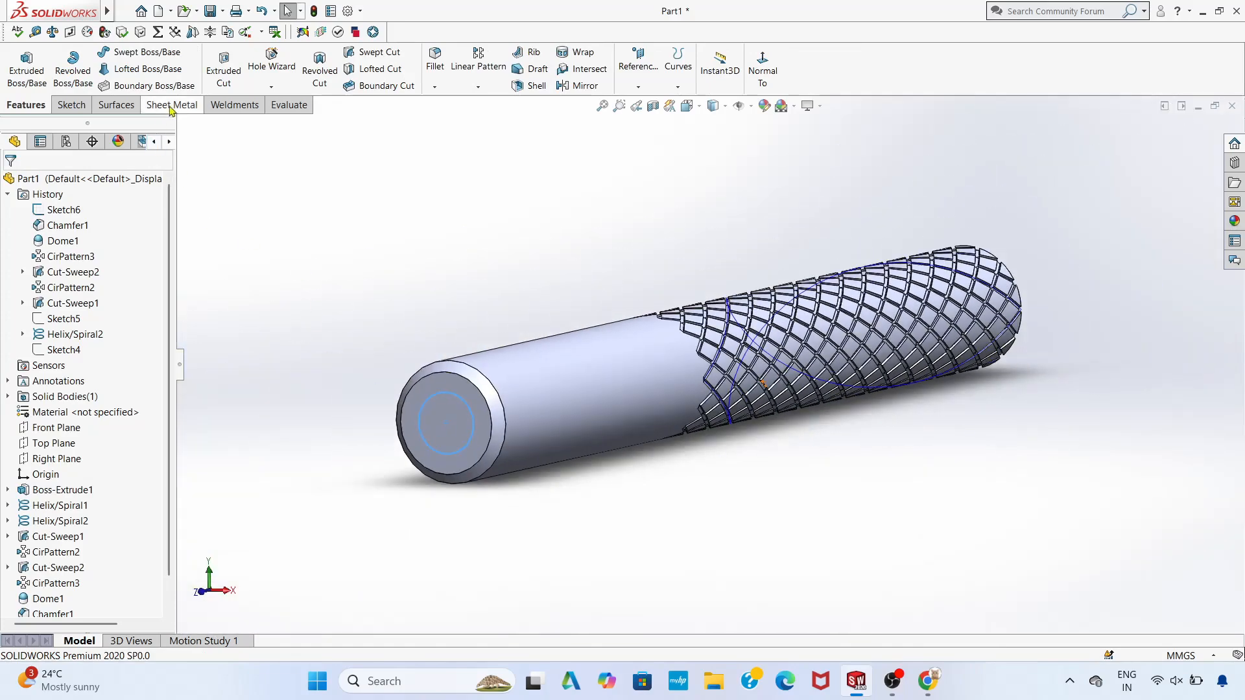
pyautogui.click(32, 72)
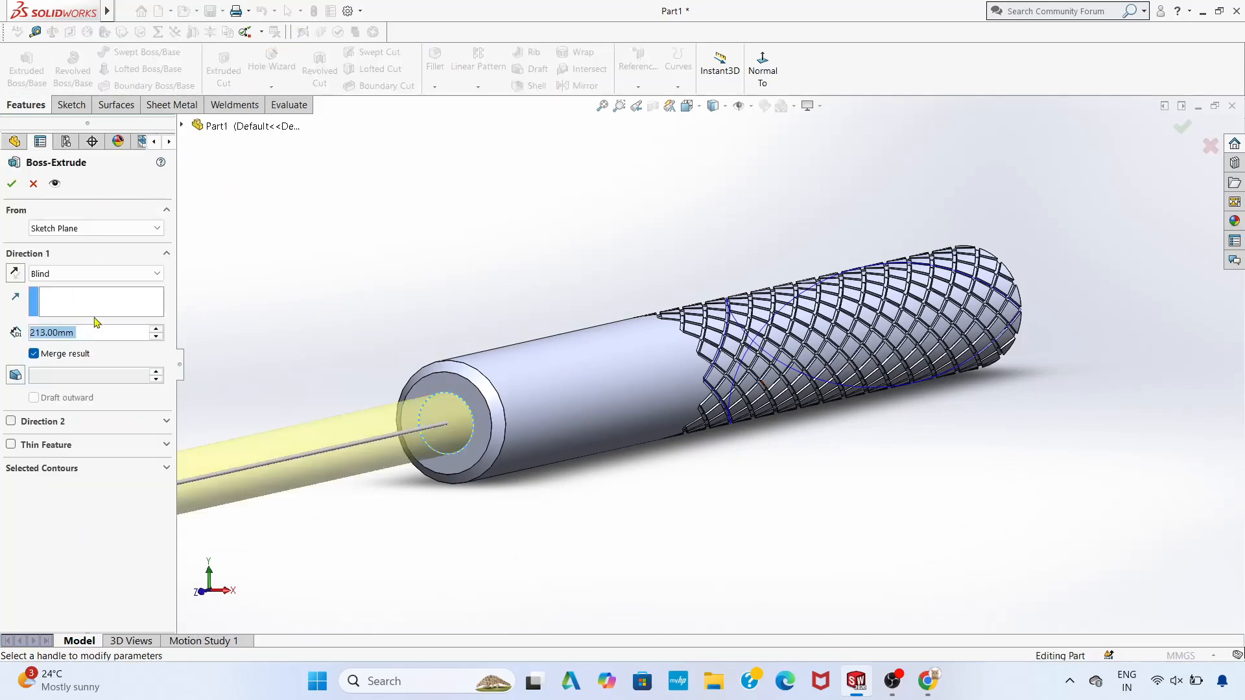
pyautogui.write('62')
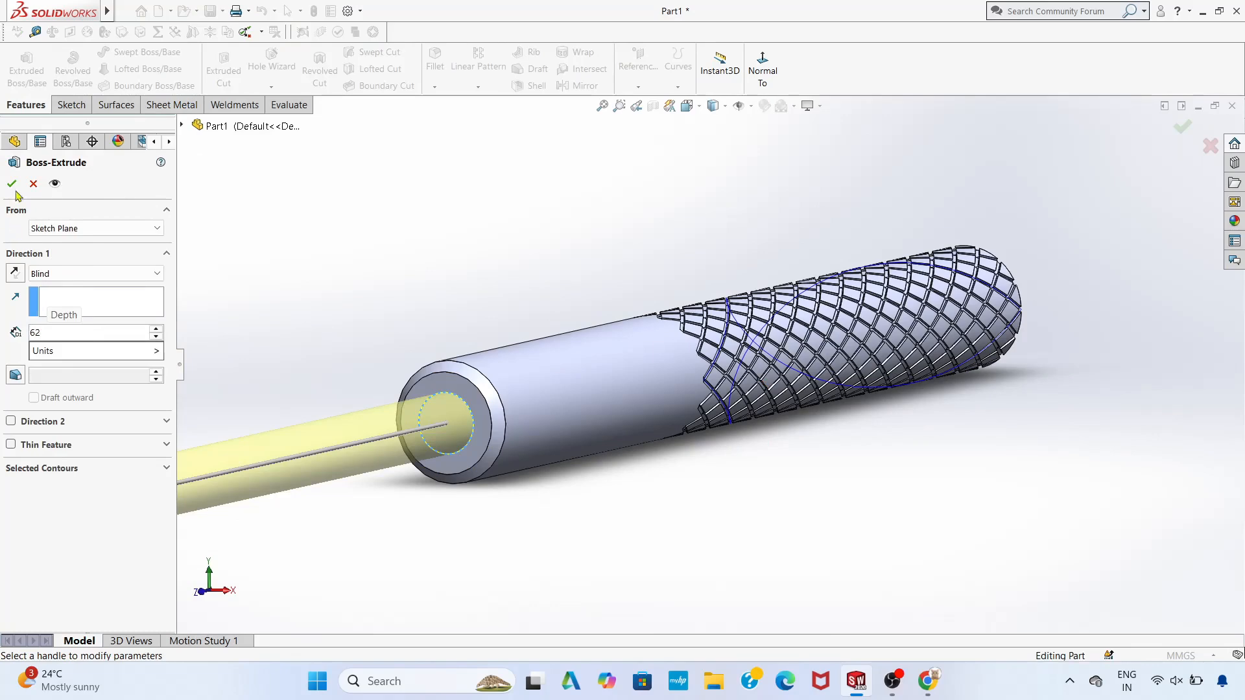
pyautogui.click(12, 185)
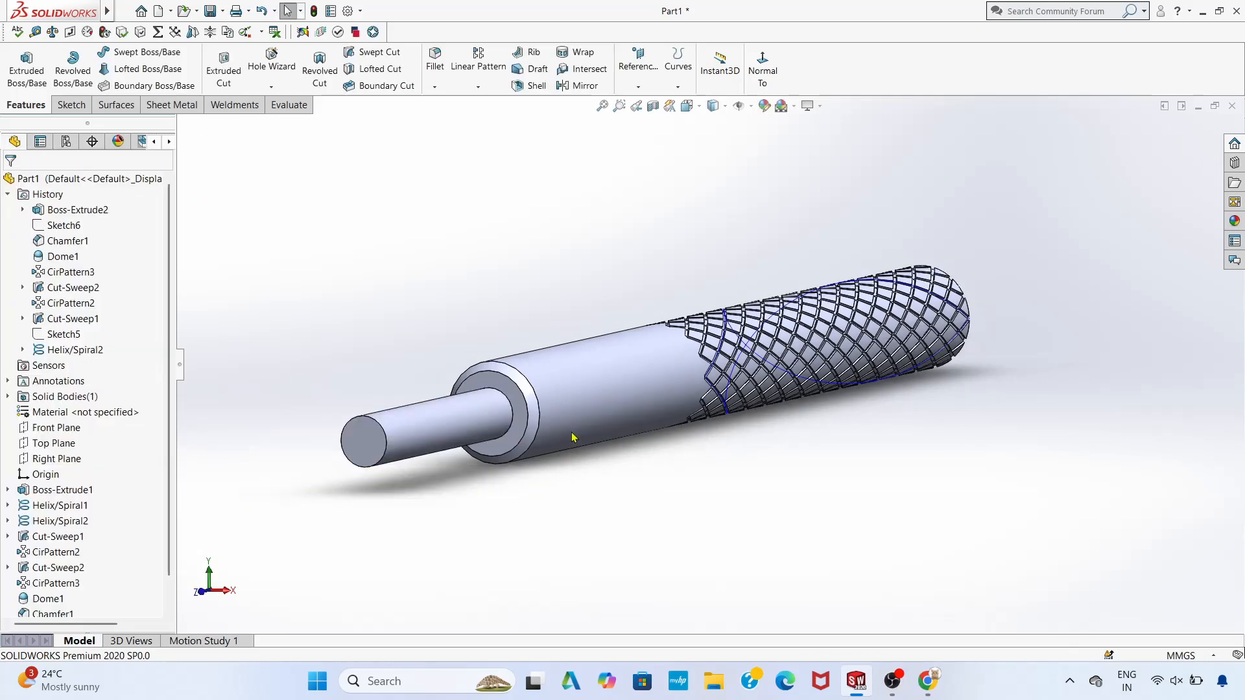
pyautogui.scroll(-1, 623, 490)
pyautogui.scroll(2, 624, 487)
pyautogui.scroll(1, 625, 489)
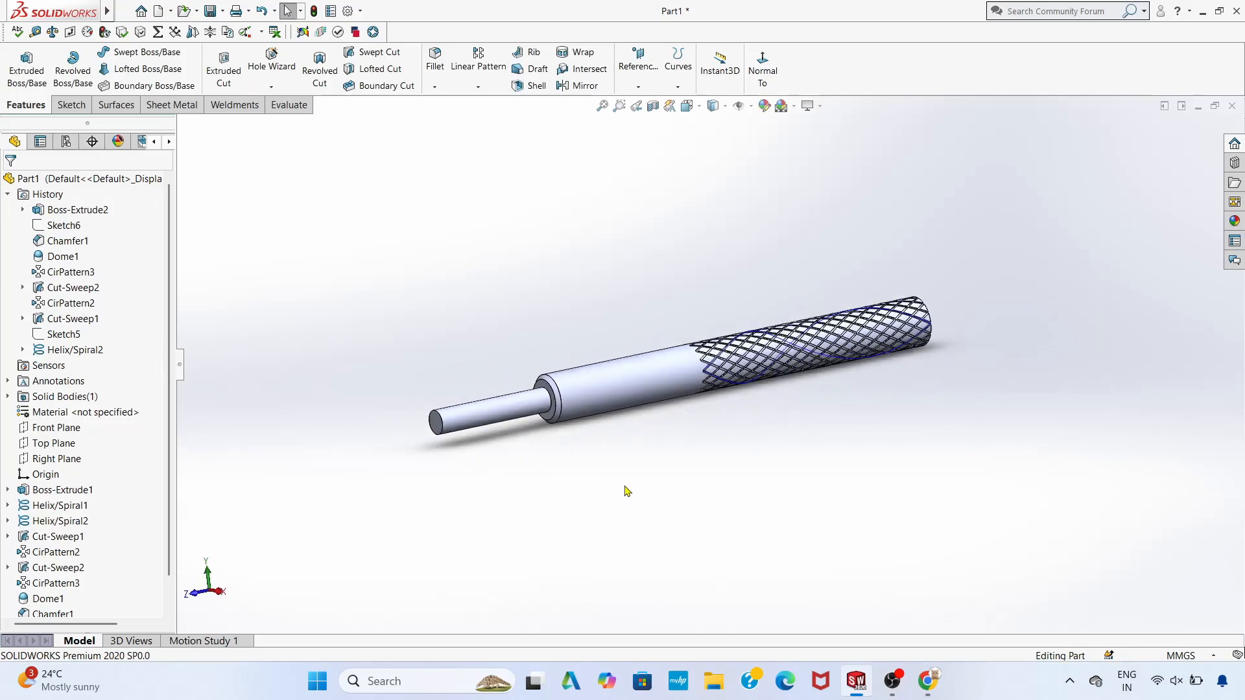